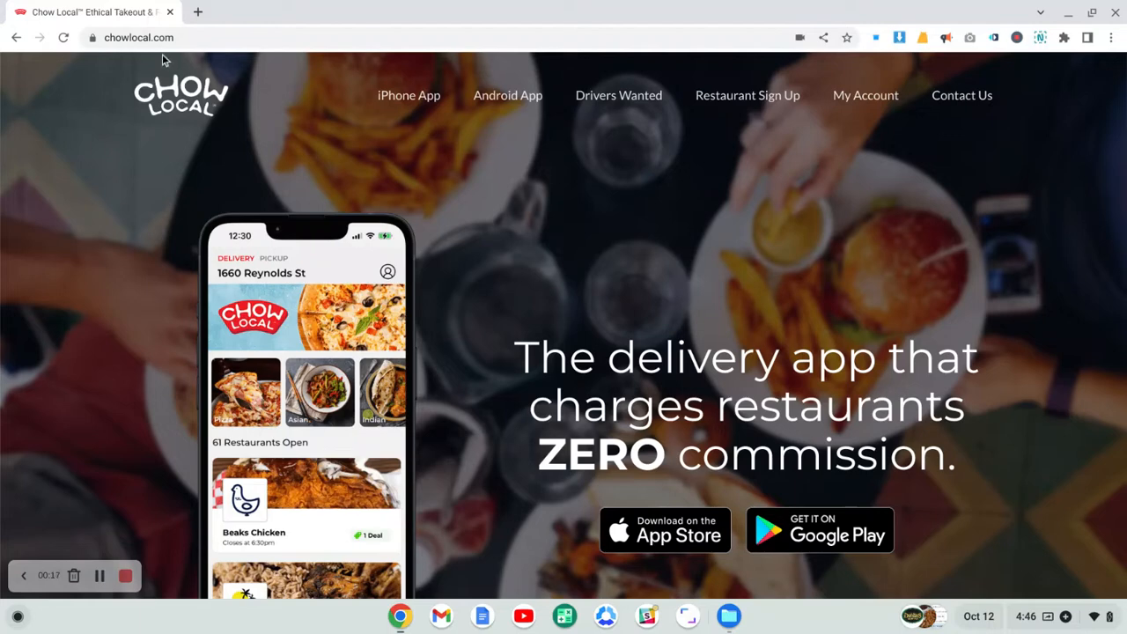
Step: Open the restaurant's menu items list from the account area and look through the existing items
click(872, 99)
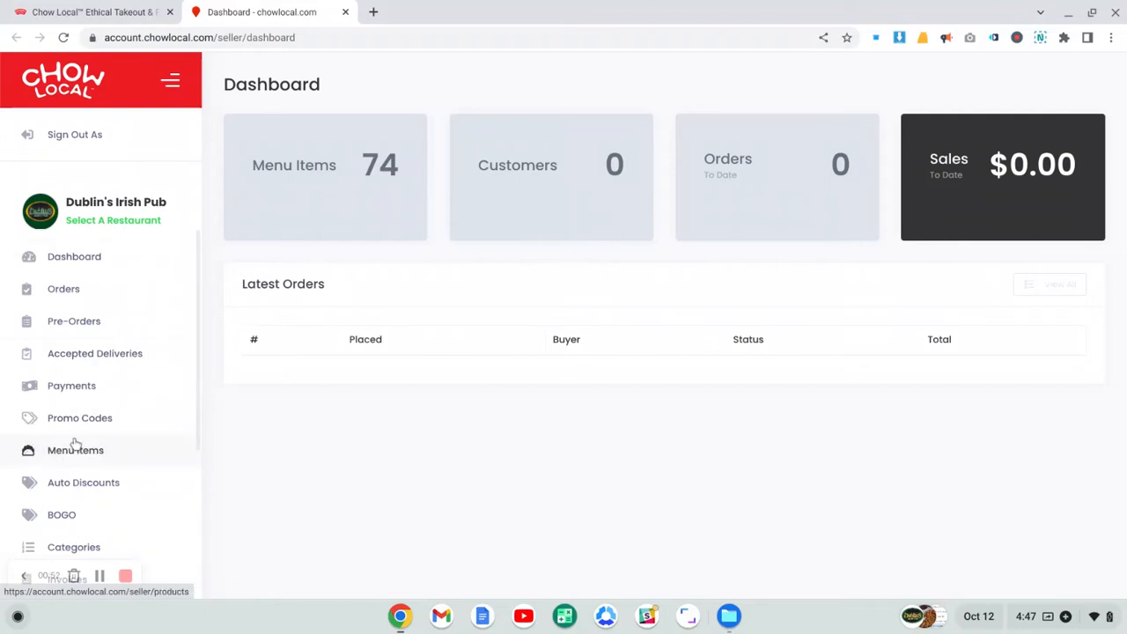
click(60, 463)
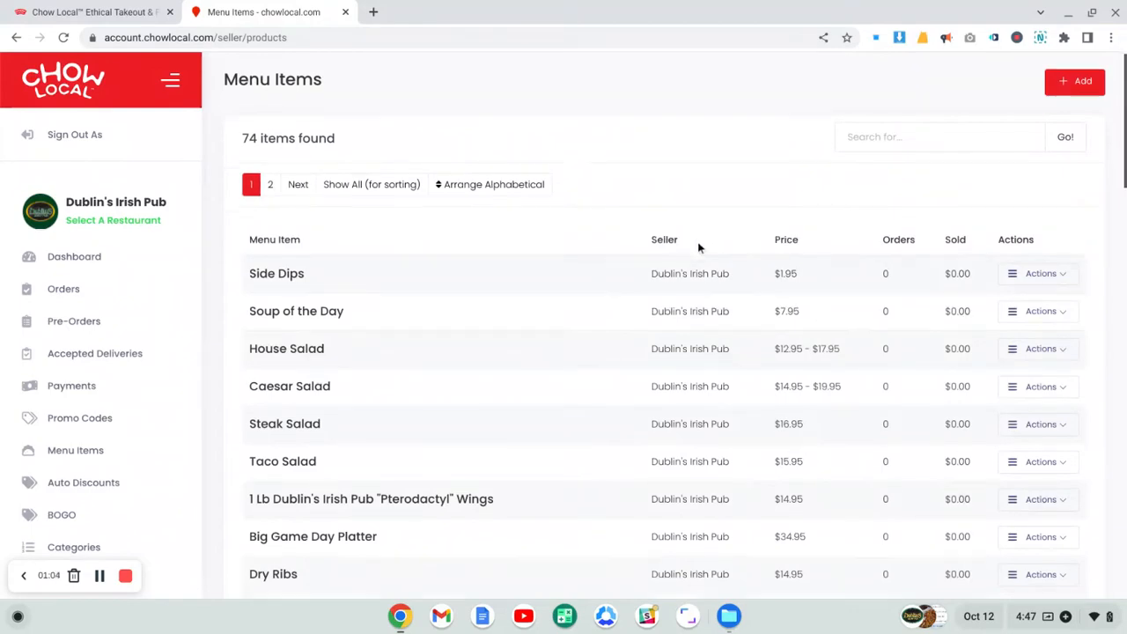
scroll(698, 242, down, 6)
scroll(697, 241, down, 4)
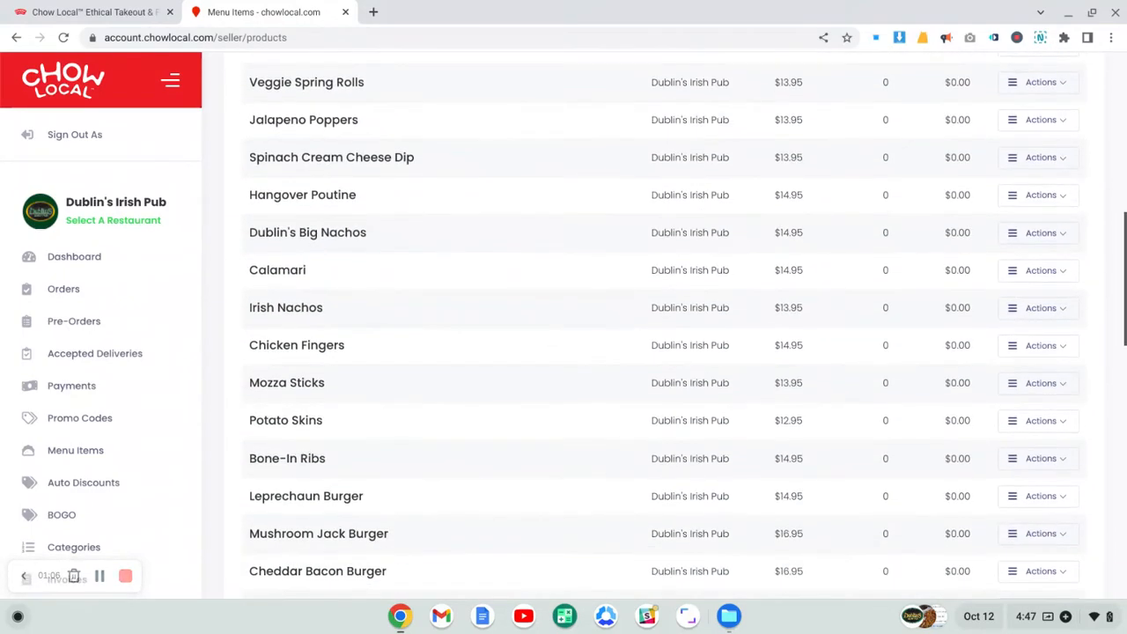
scroll(777, 152, up, 7)
scroll(777, 152, up, 5)
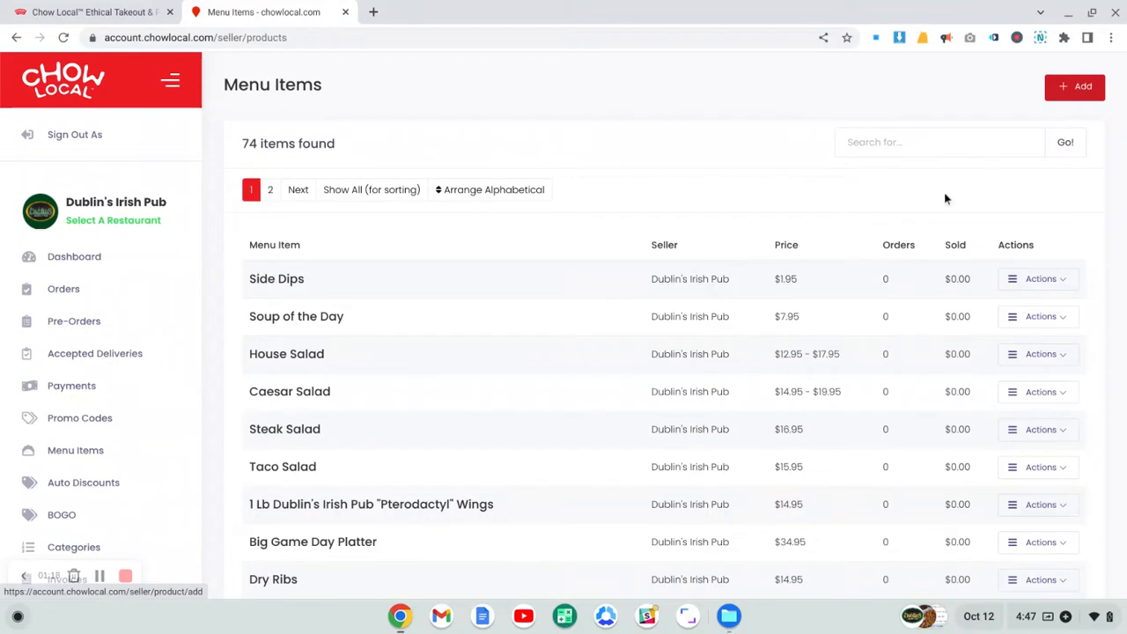
Step: Start a new menu item named "Build Your Own Pizza" and assign it to the Pizza category
click(1074, 88)
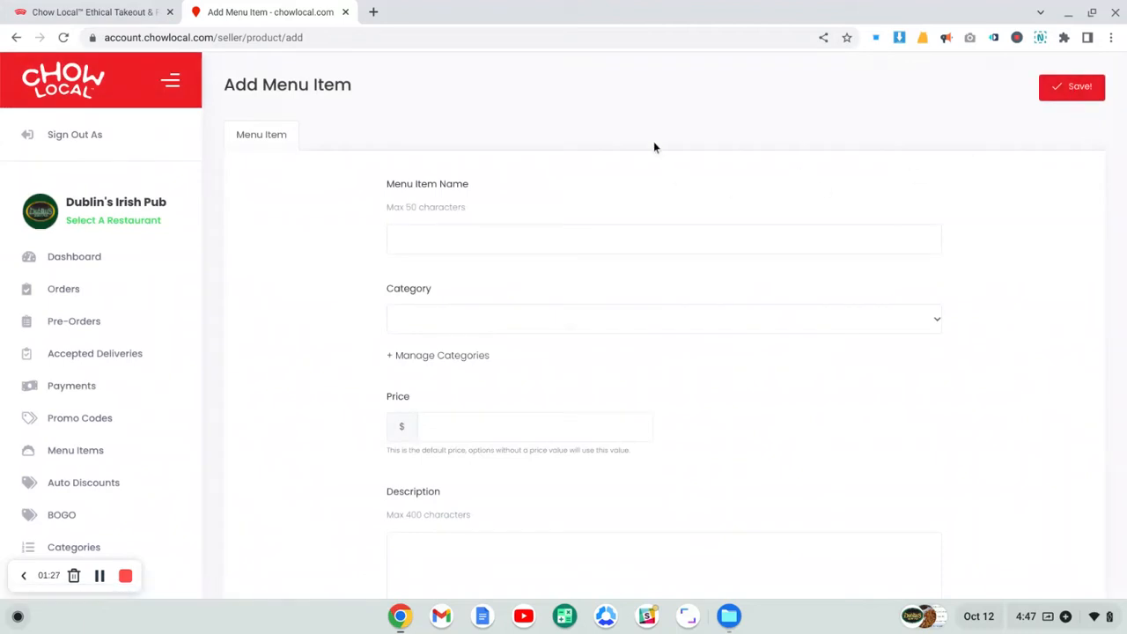
click(406, 240)
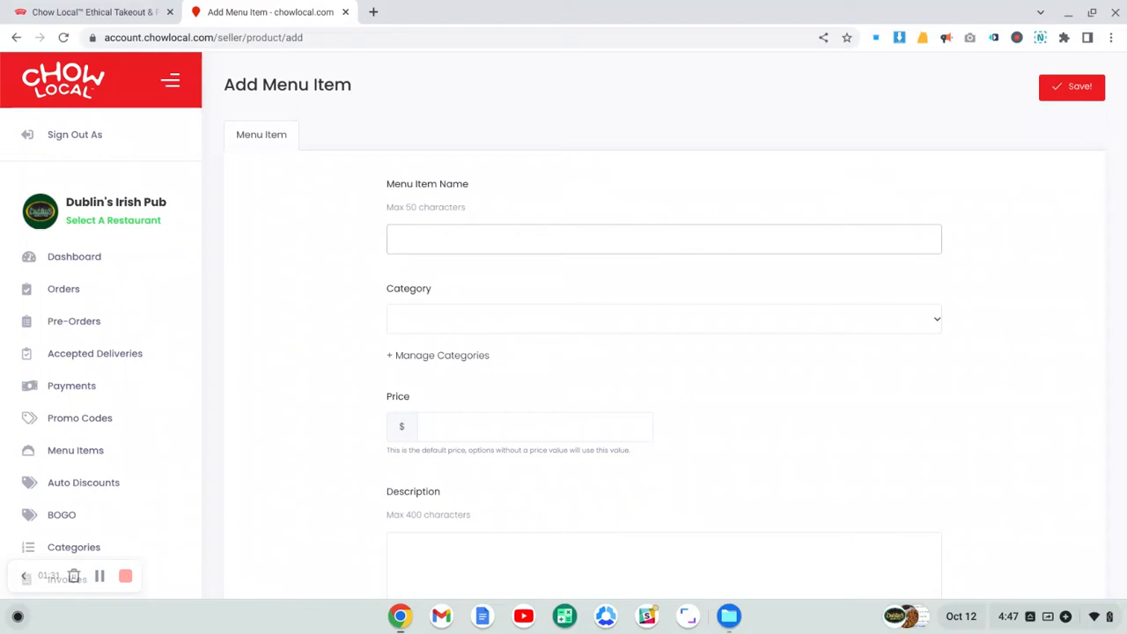
text(Che)
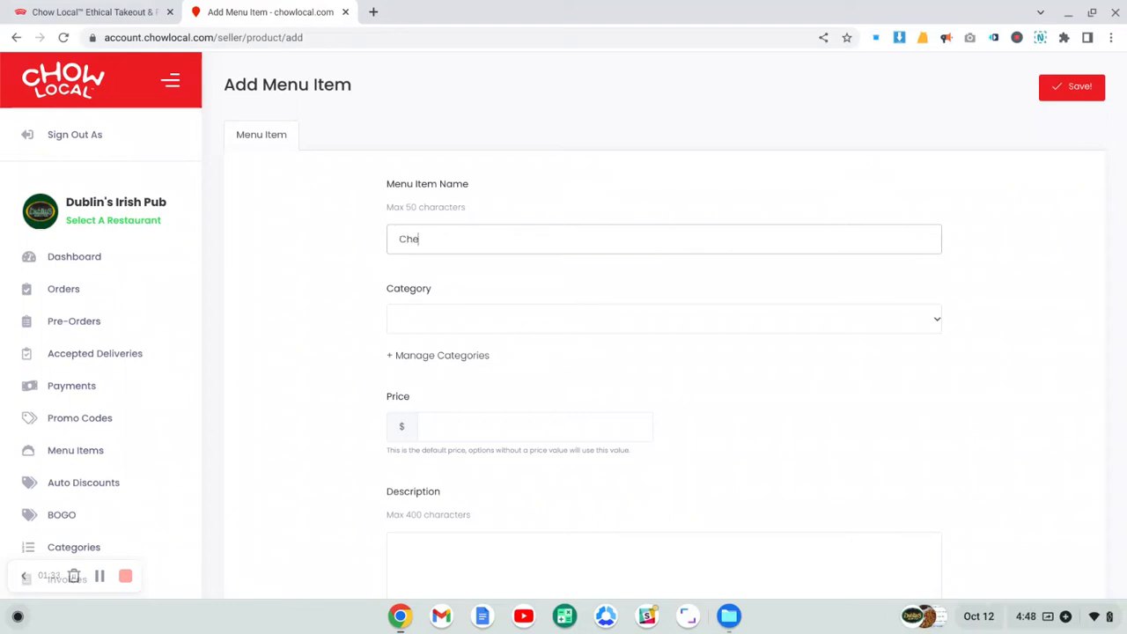
key(BackSpace)
key(BackSpace)
key(BackSpace)
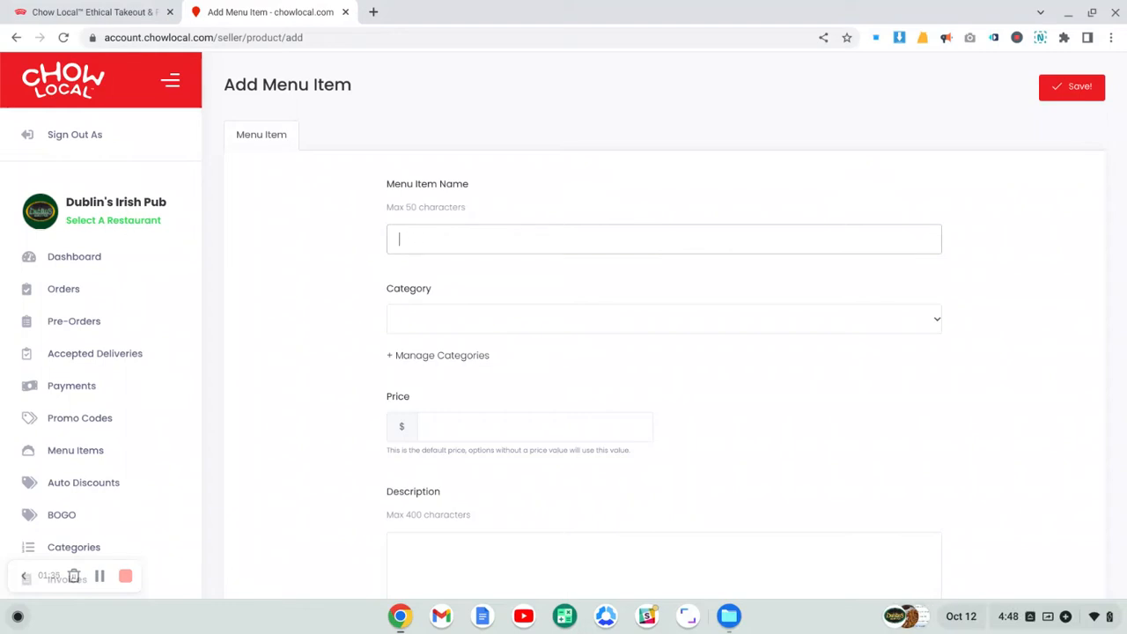
text(Bu)
key(BackSpace)
text(UI)
key(BackSpace)
key(BackSpace)
key(Caps_Lock)
text(uild )
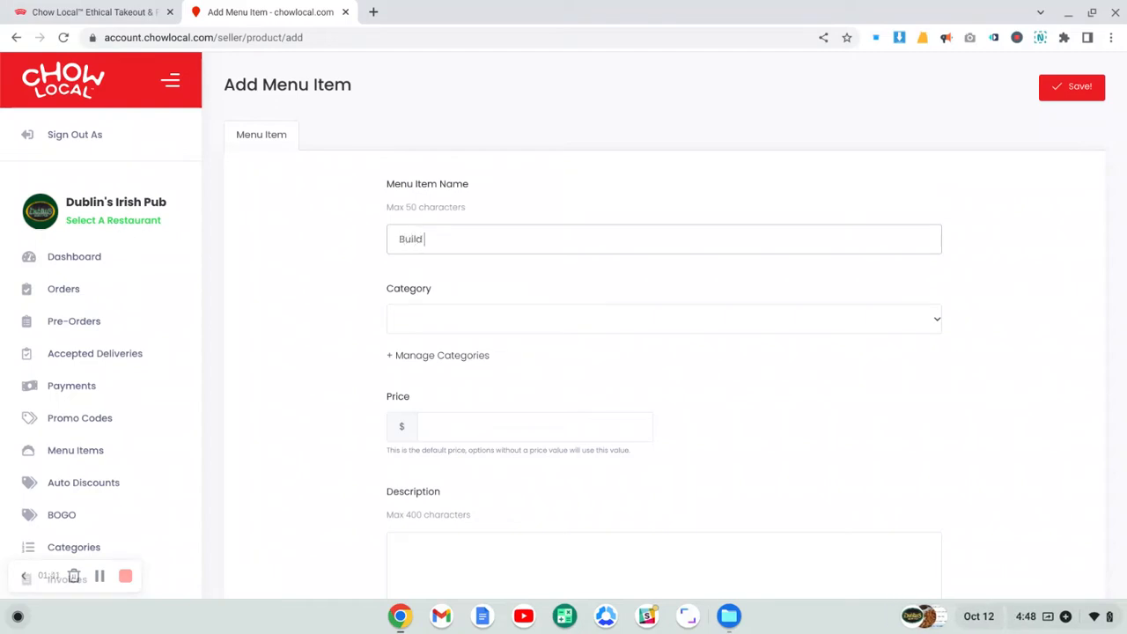
text(Your Own Pizza)
click(433, 324)
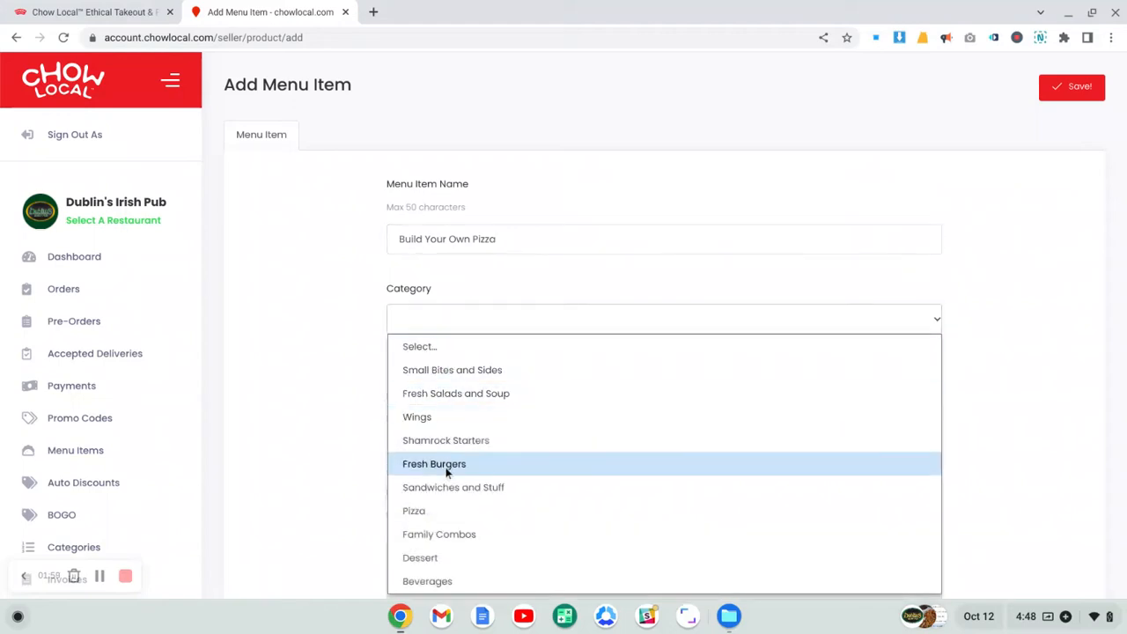
click(439, 510)
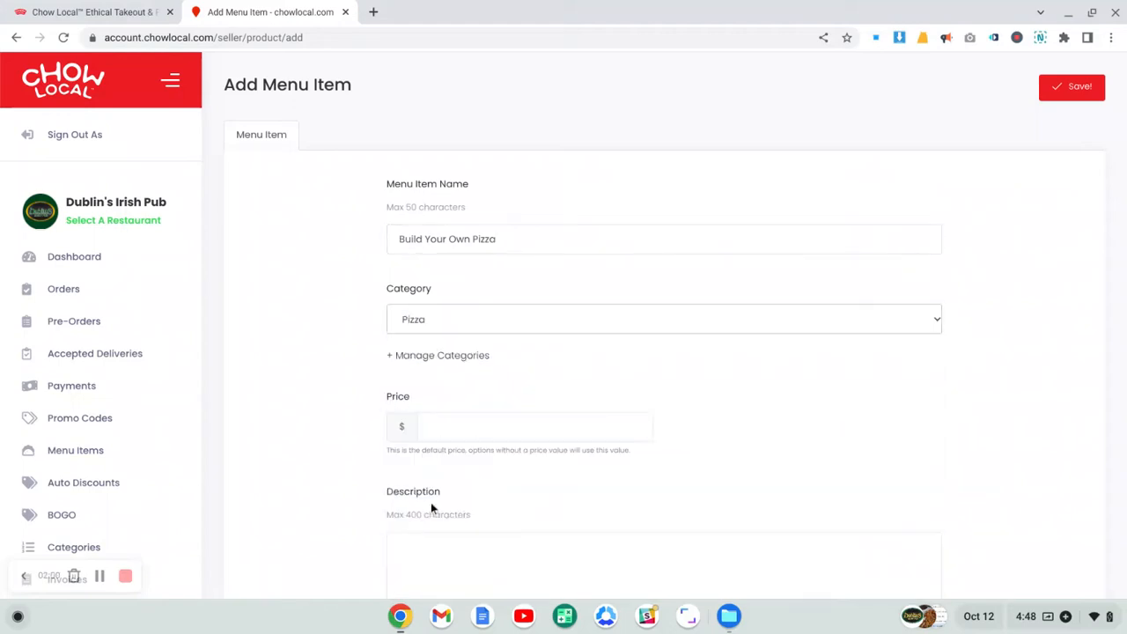
Step: Review the category manager, including its form for adding a category and its edit, delete and reorder controls, and close it
click(476, 358)
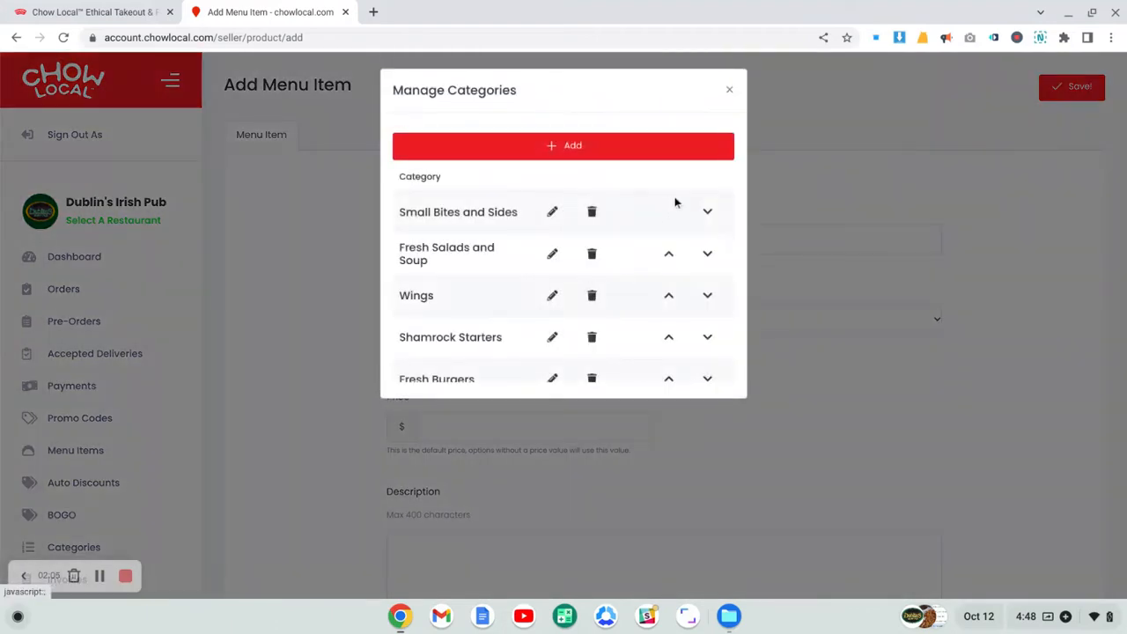
click(585, 147)
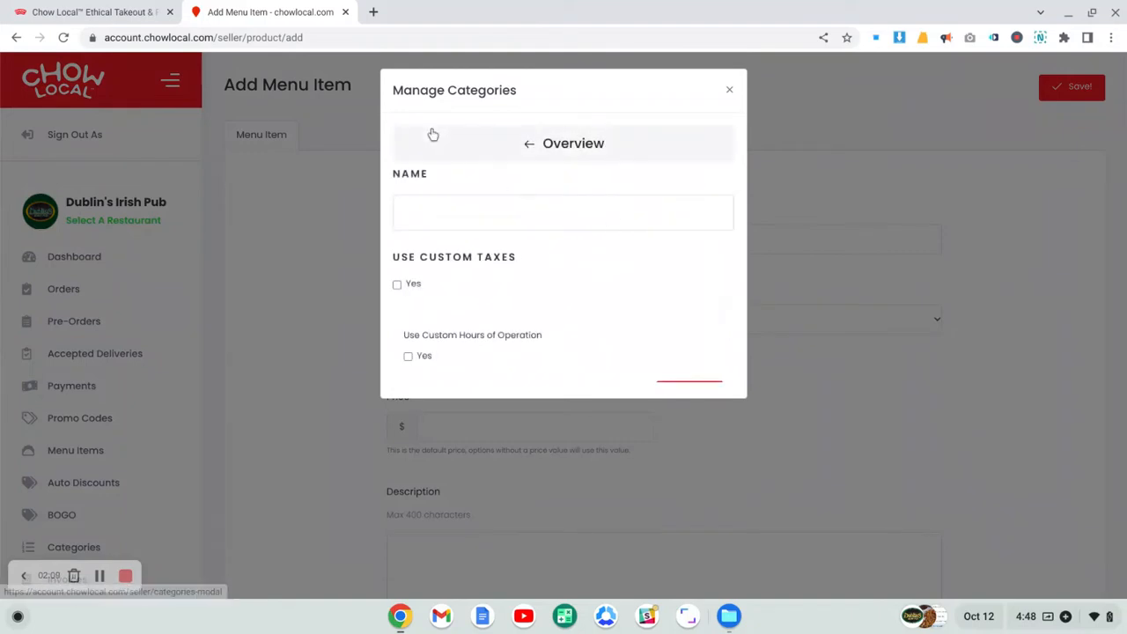
click(532, 142)
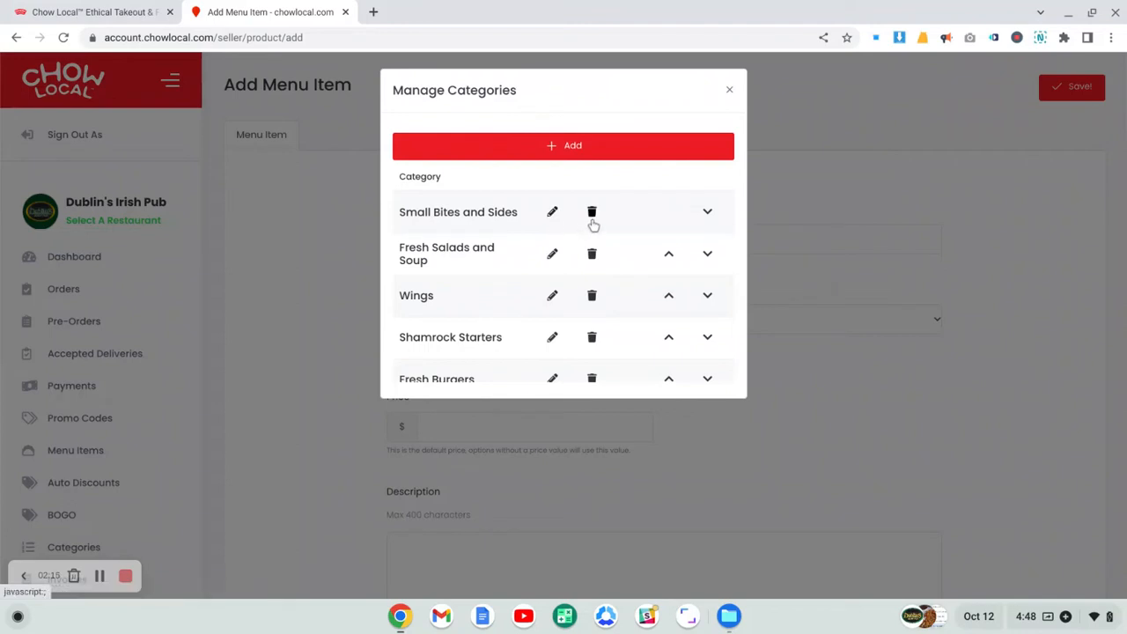
scroll(674, 352, down, 2)
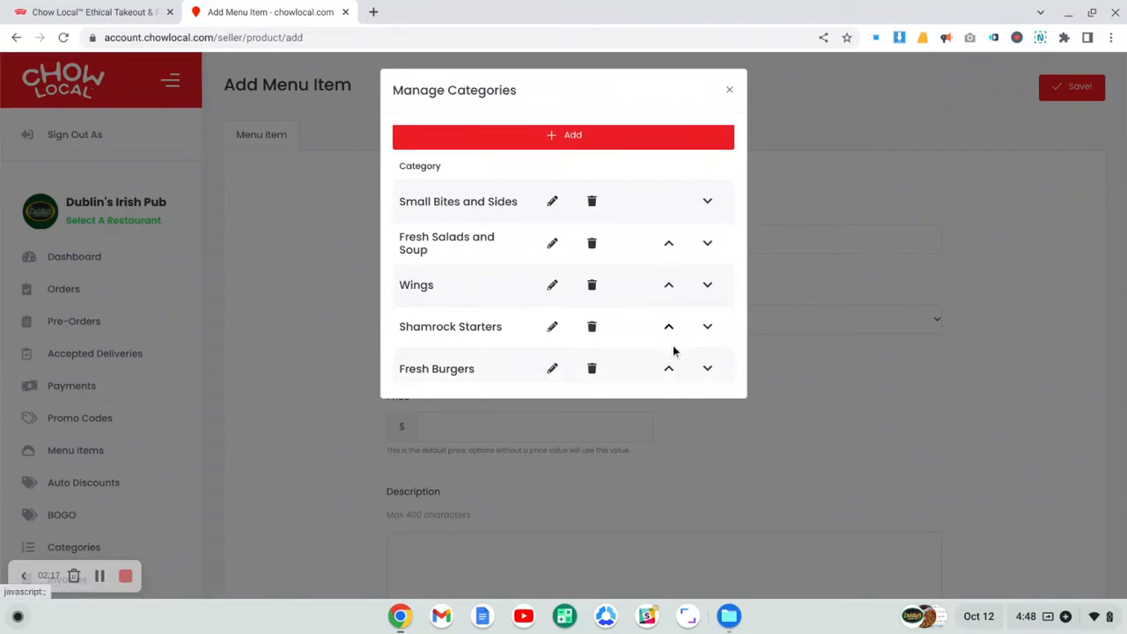
scroll(674, 352, up, 2)
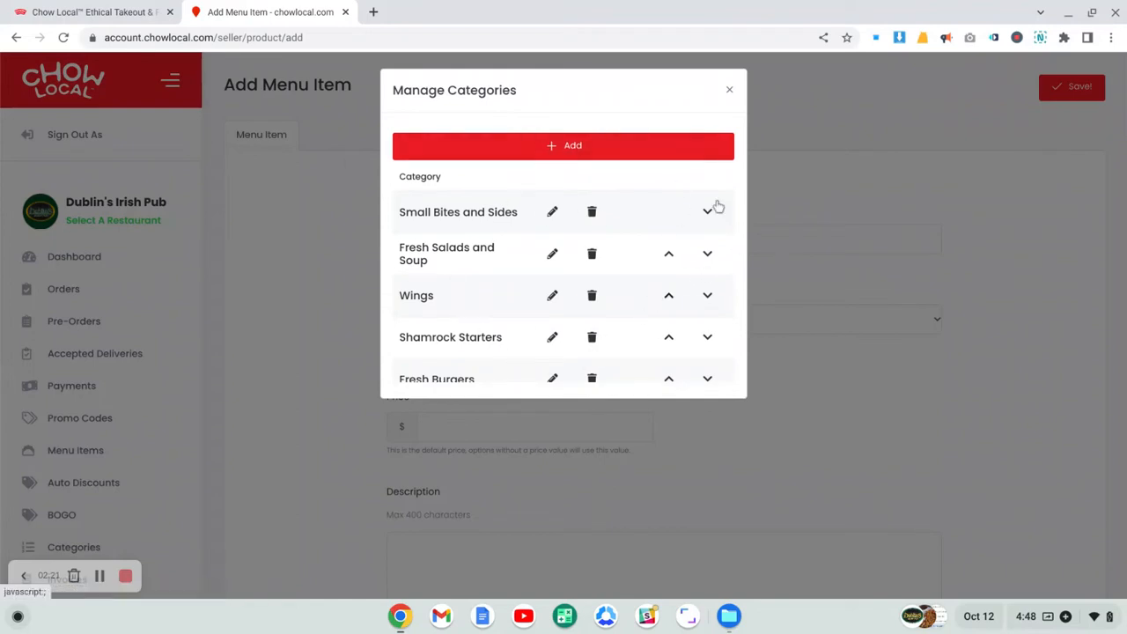
click(730, 91)
scroll(113, 402, down, 1)
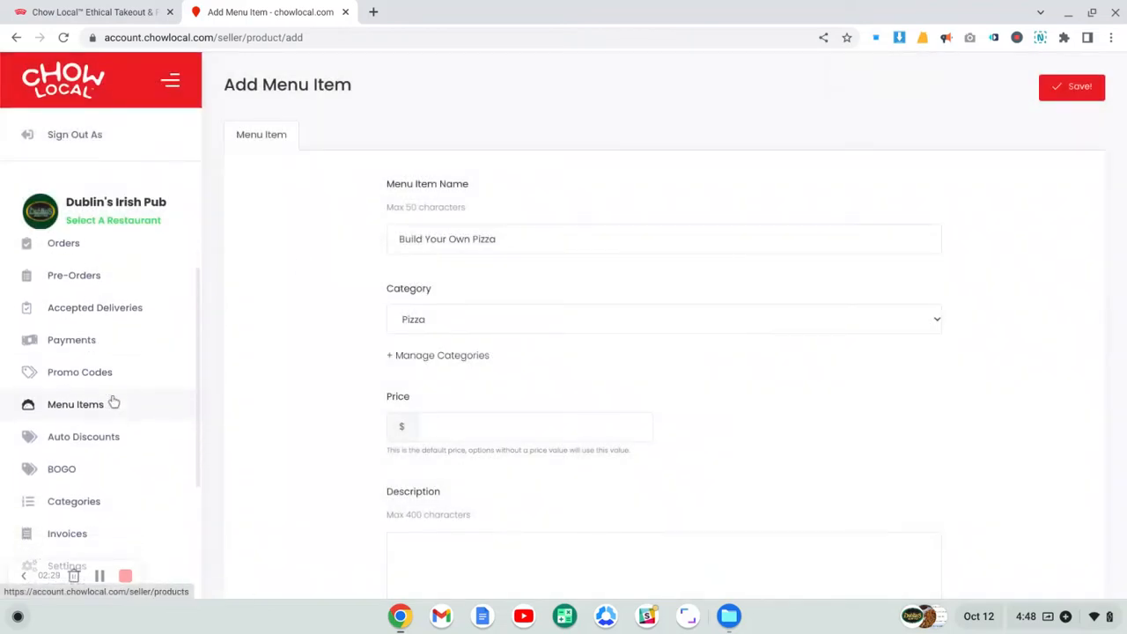
click(71, 509)
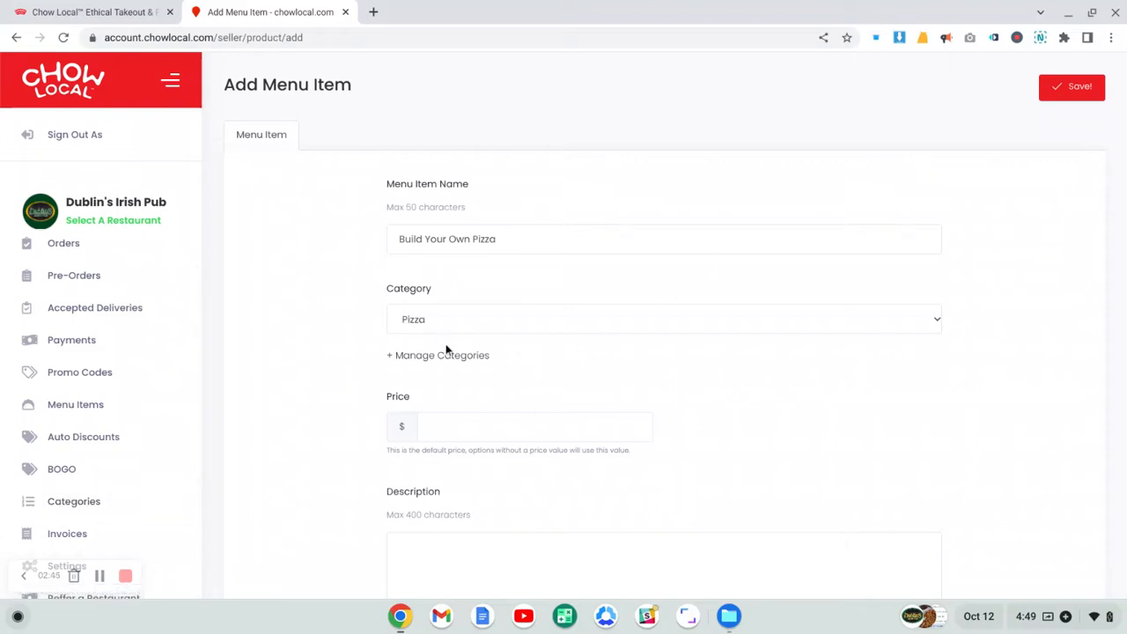
Step: Set the item's default price to 10.00 and enter the description "Build your own pizza."
click(442, 424)
text(10.00)
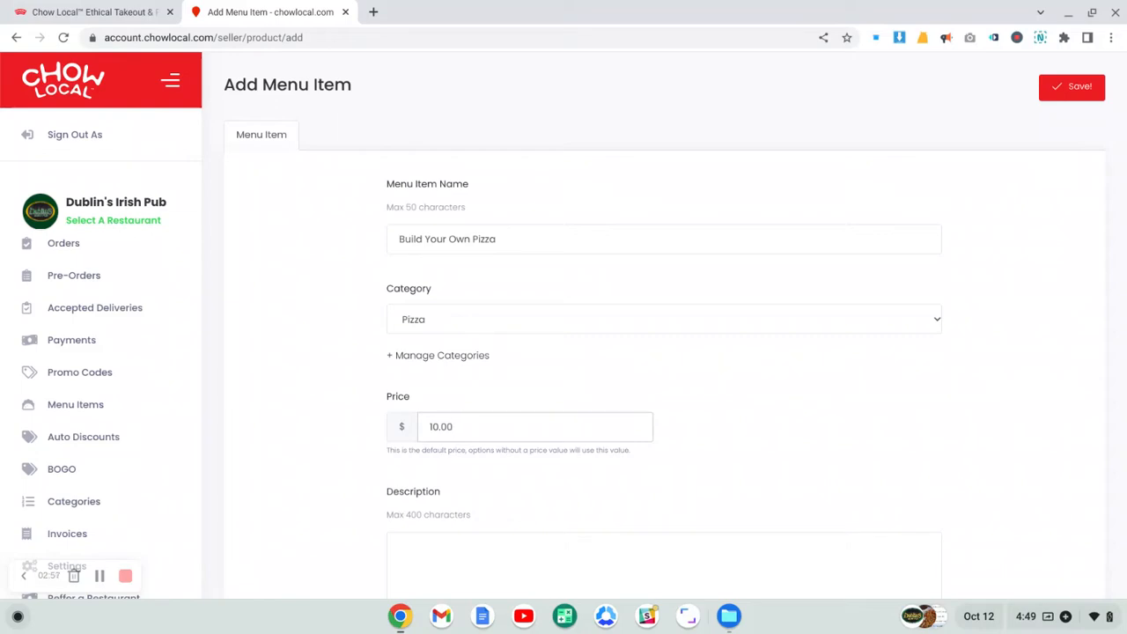
scroll(473, 410, down, 1)
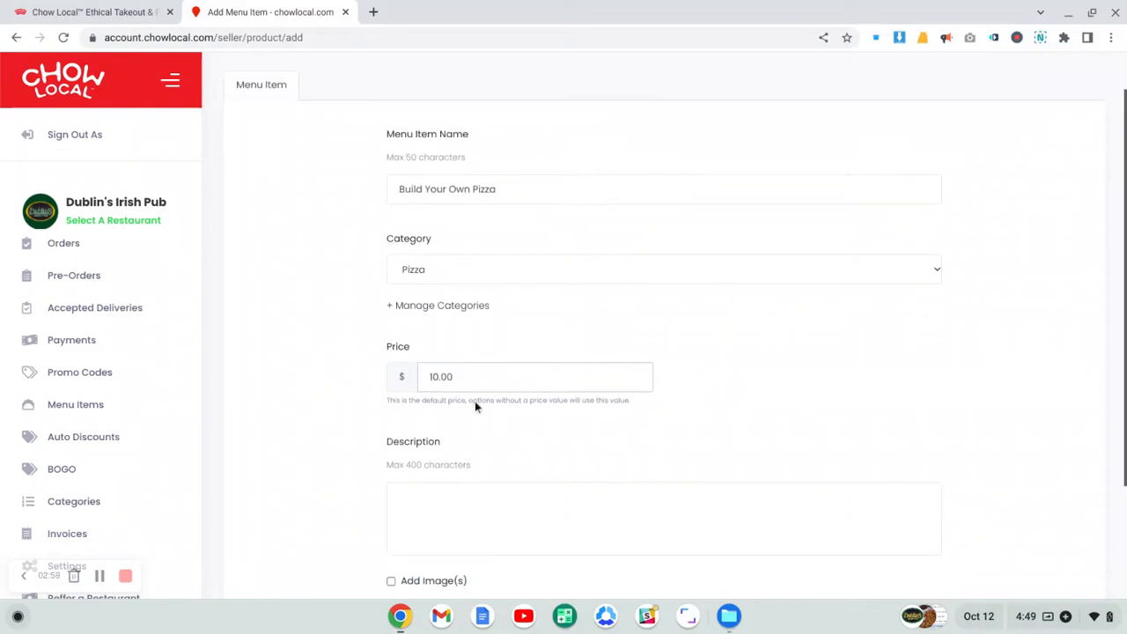
scroll(483, 377, down, 3)
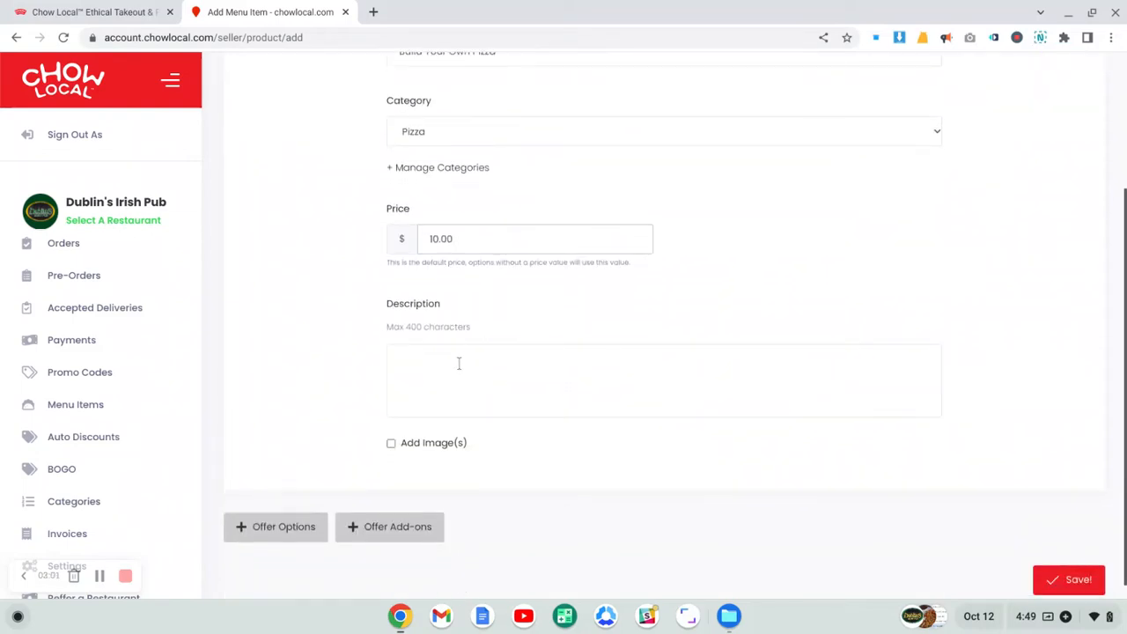
click(456, 361)
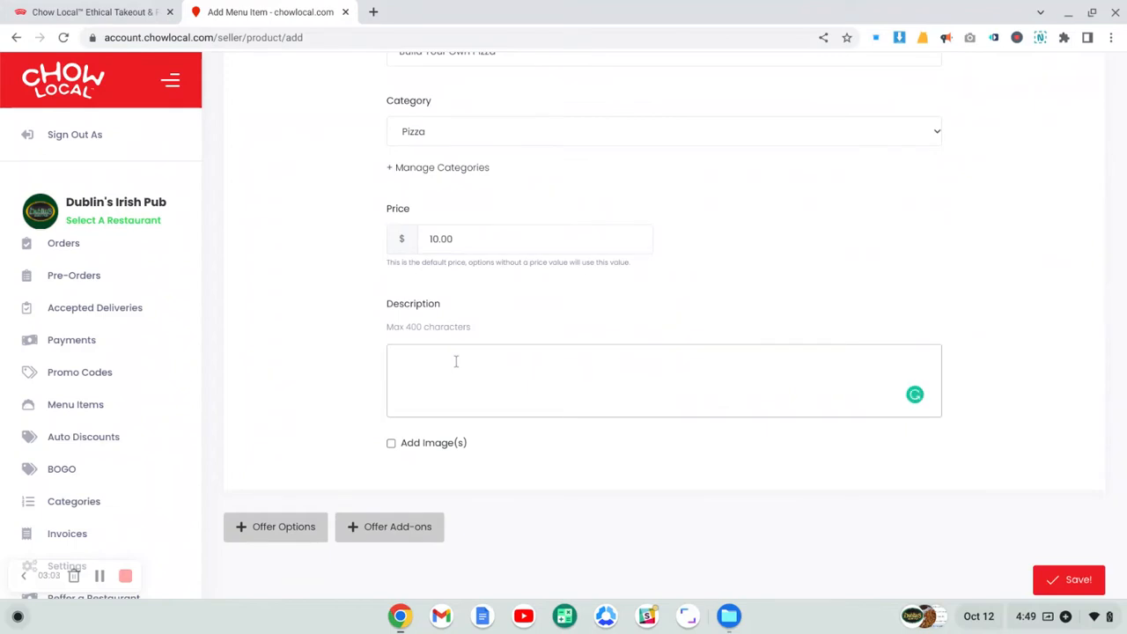
text(Build your own pizza.)
scroll(500, 266, up, 3)
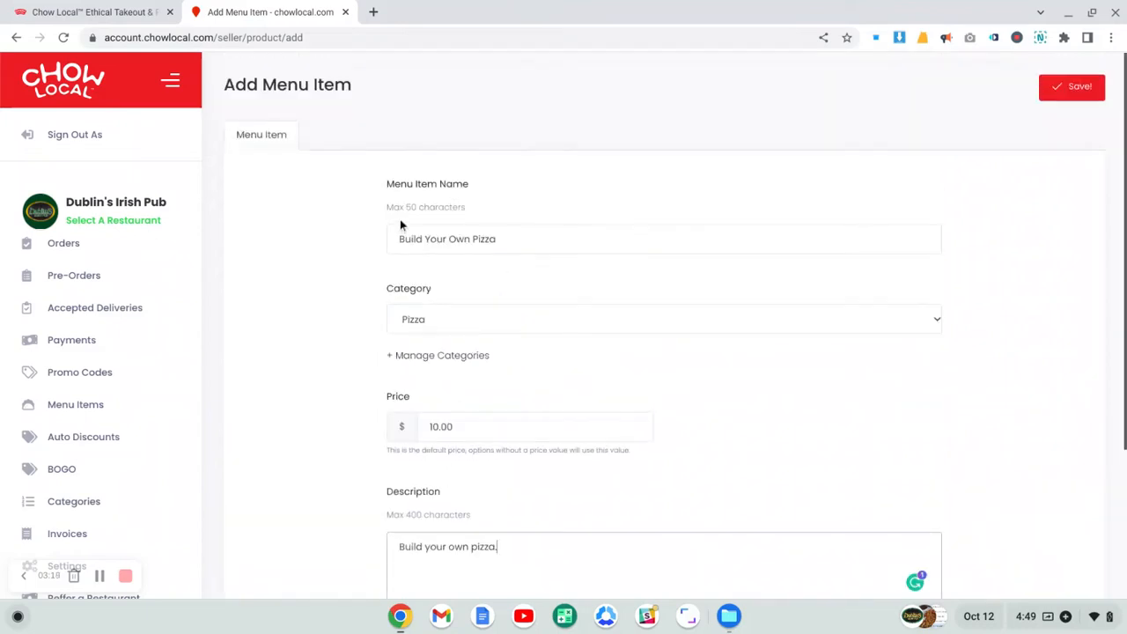
Step: Enable images for the item and upload the JPEG beginning with 3d5ac387 from Downloads as the main image
scroll(479, 239, down, 3)
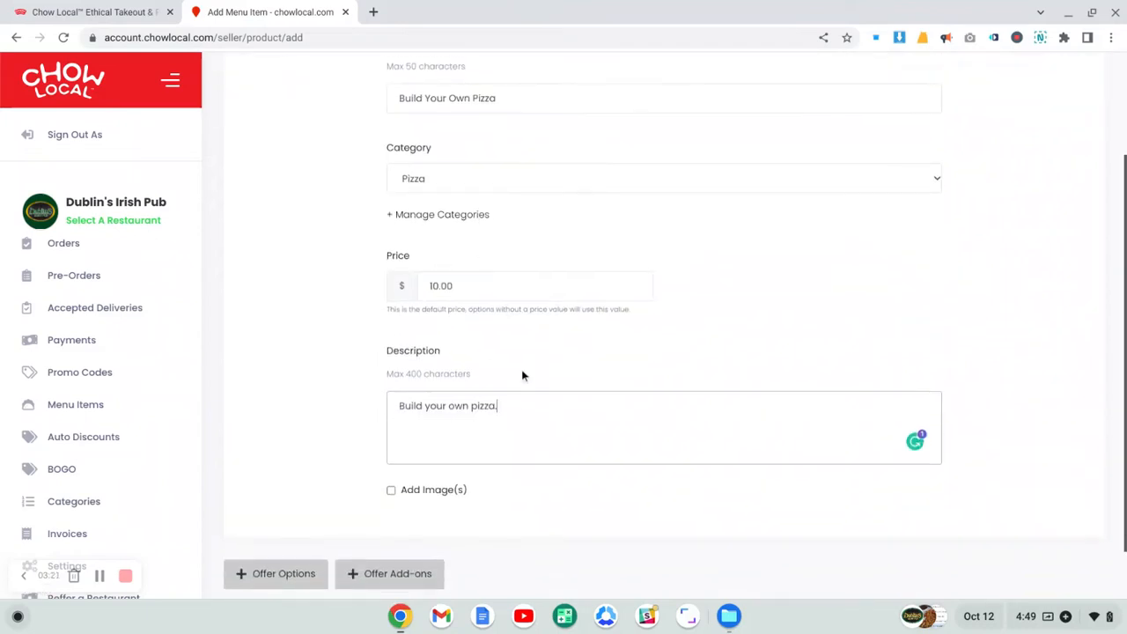
scroll(528, 393, down, 1)
click(391, 432)
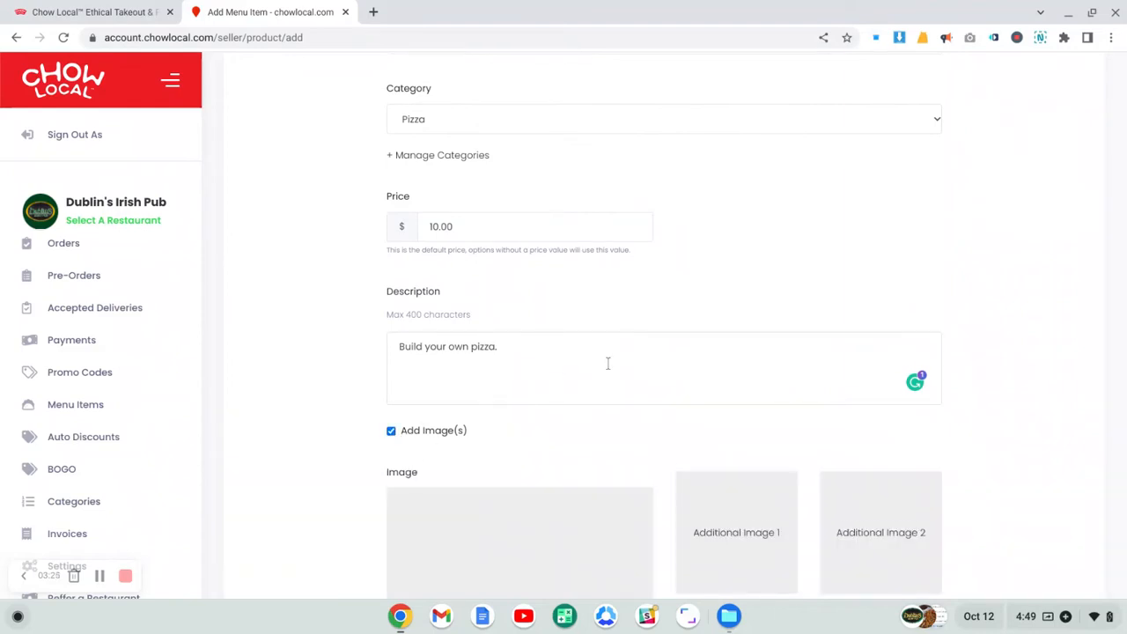
scroll(607, 362, down, 2)
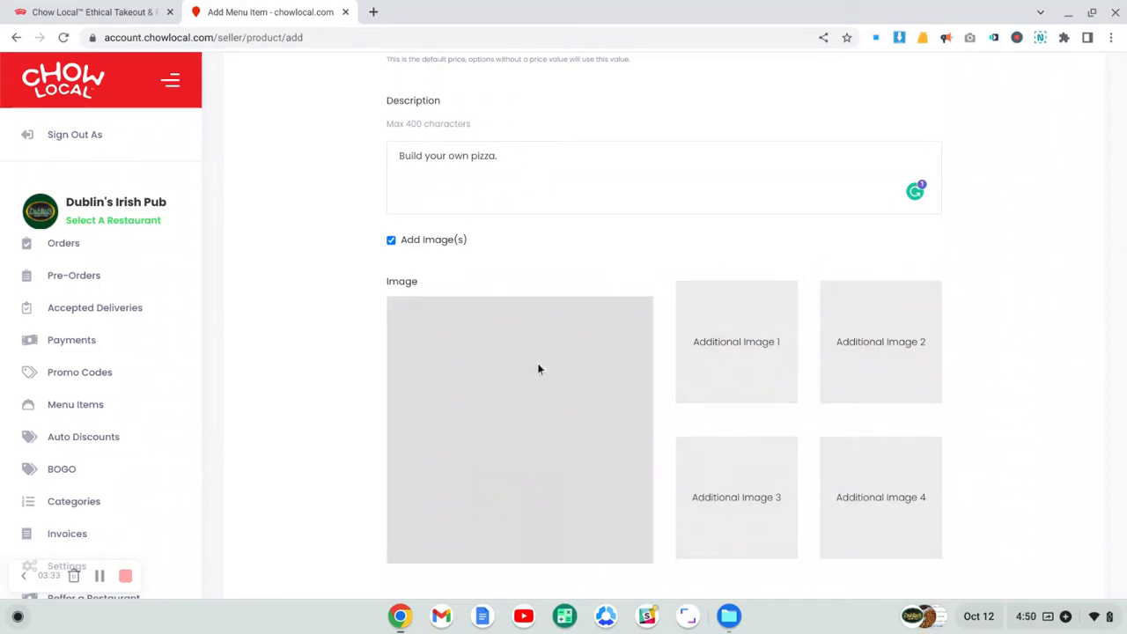
click(508, 381)
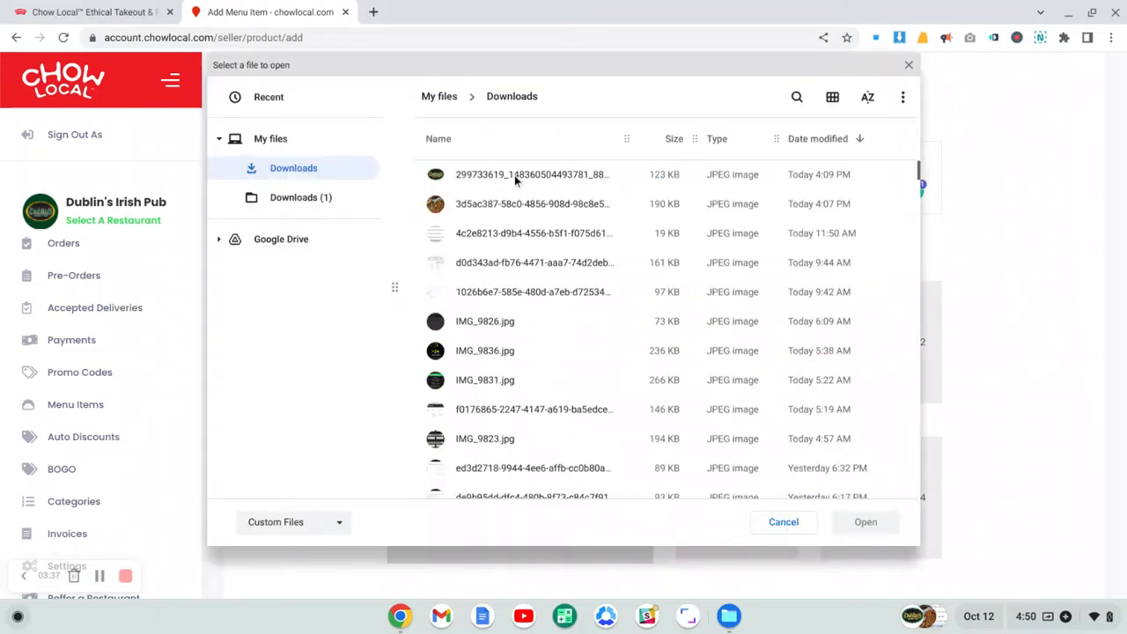
click(507, 202)
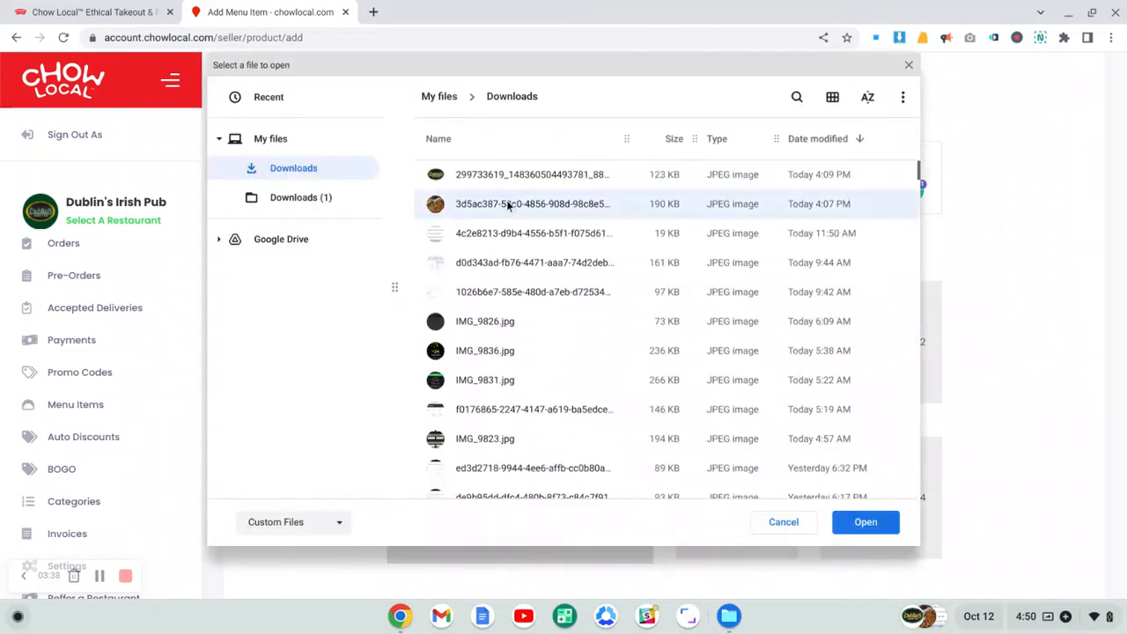
click(862, 520)
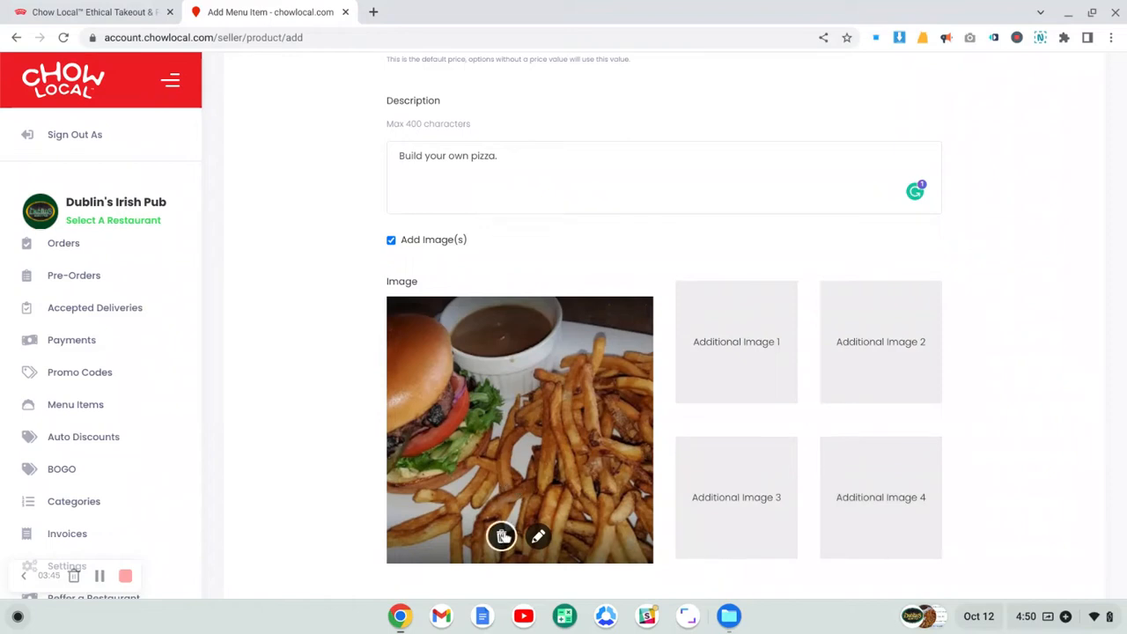
Step: Remove the uploaded main image and disable images for the item
click(502, 536)
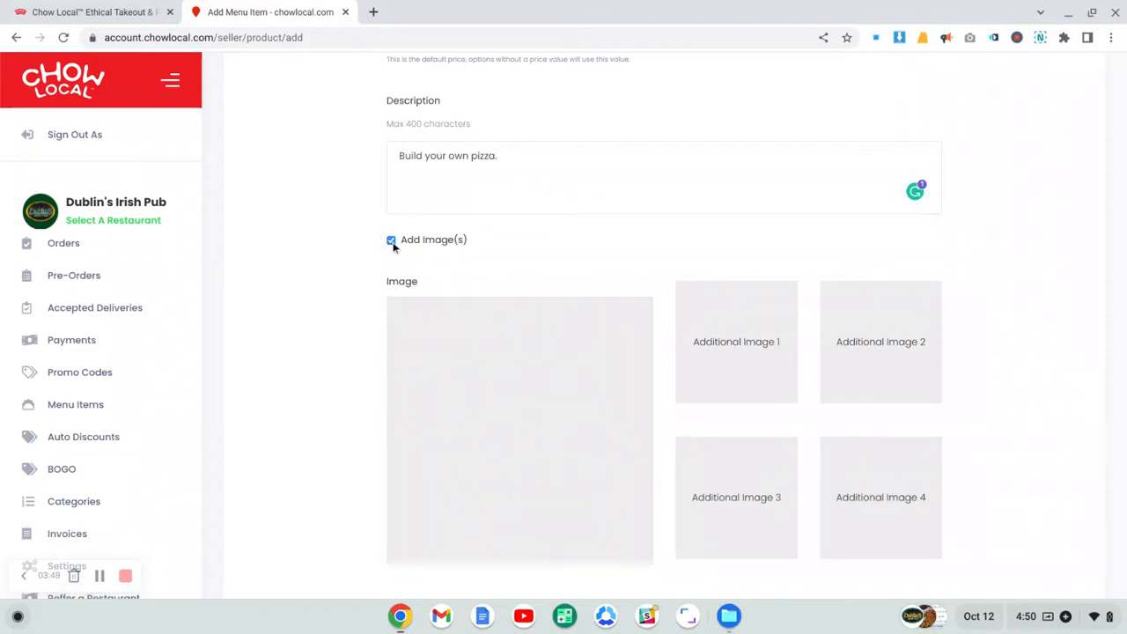
click(393, 243)
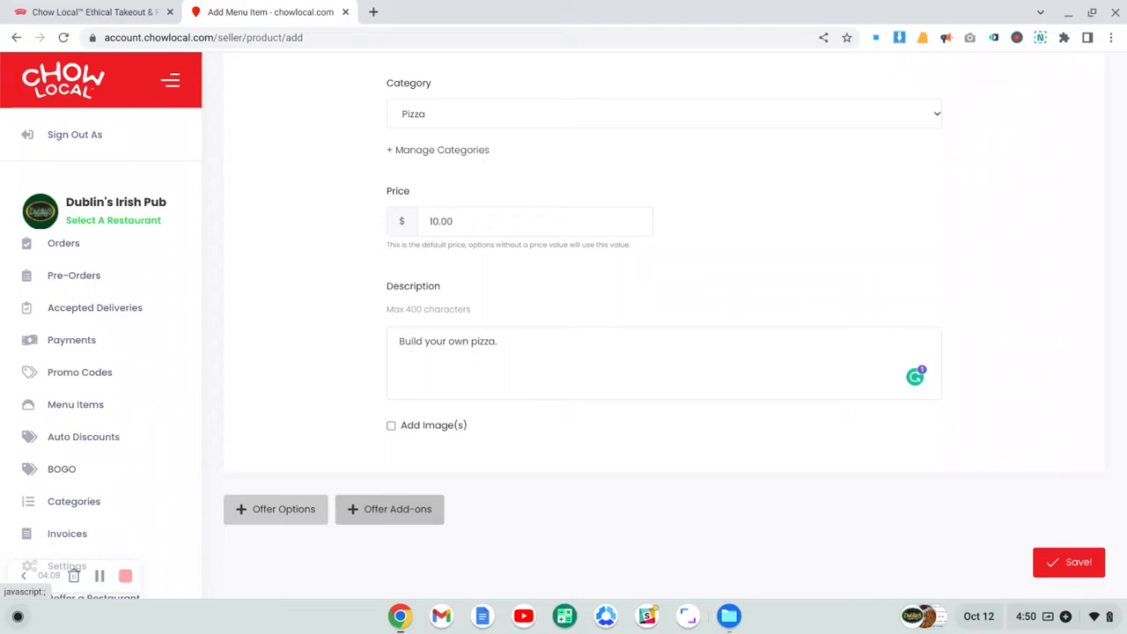
Step: Offer options for the menu item and set the options name to "Size"
click(276, 511)
scroll(592, 278, down, 3)
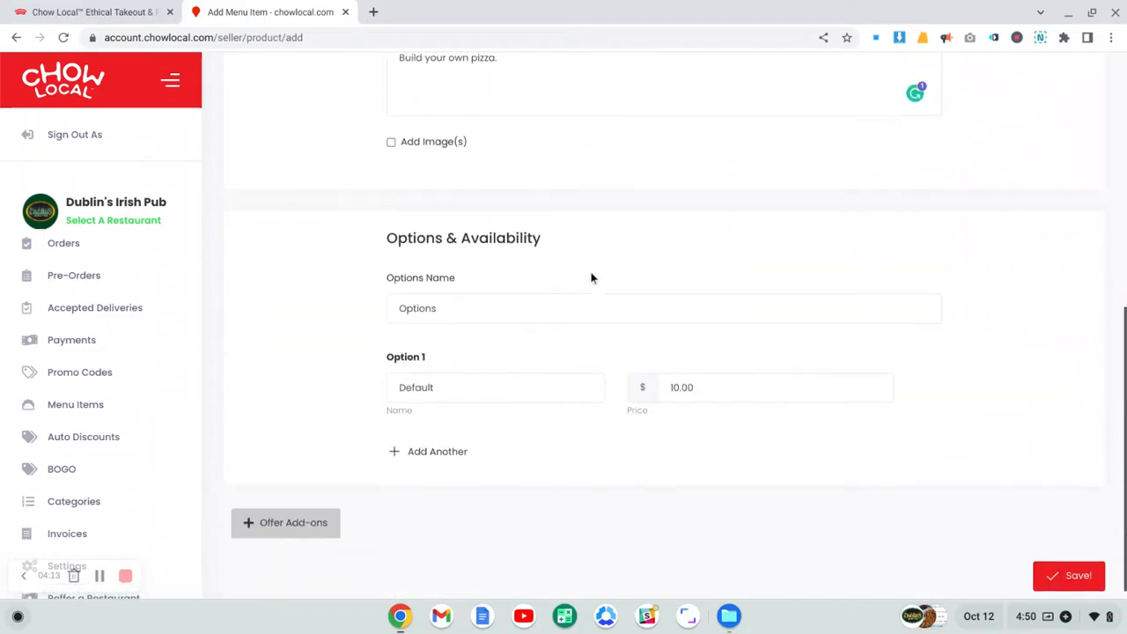
click(451, 305)
key(ctrl+a)
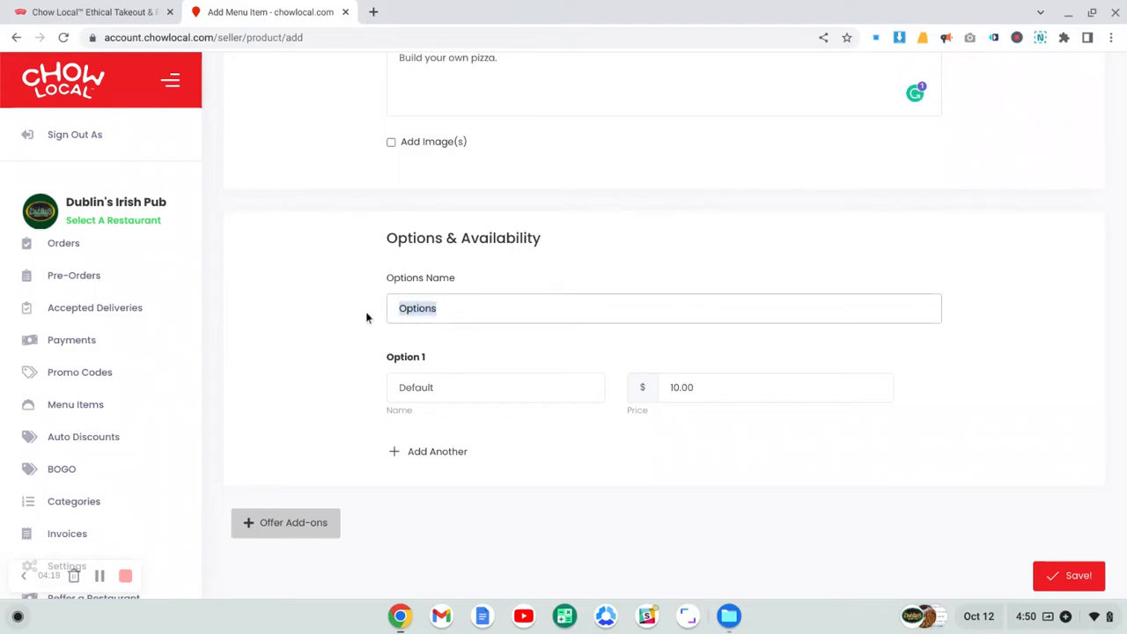
text(Sizes)
key(BackSpace)
Step: Name the first size option "Small"
drag(433, 380, 360, 393)
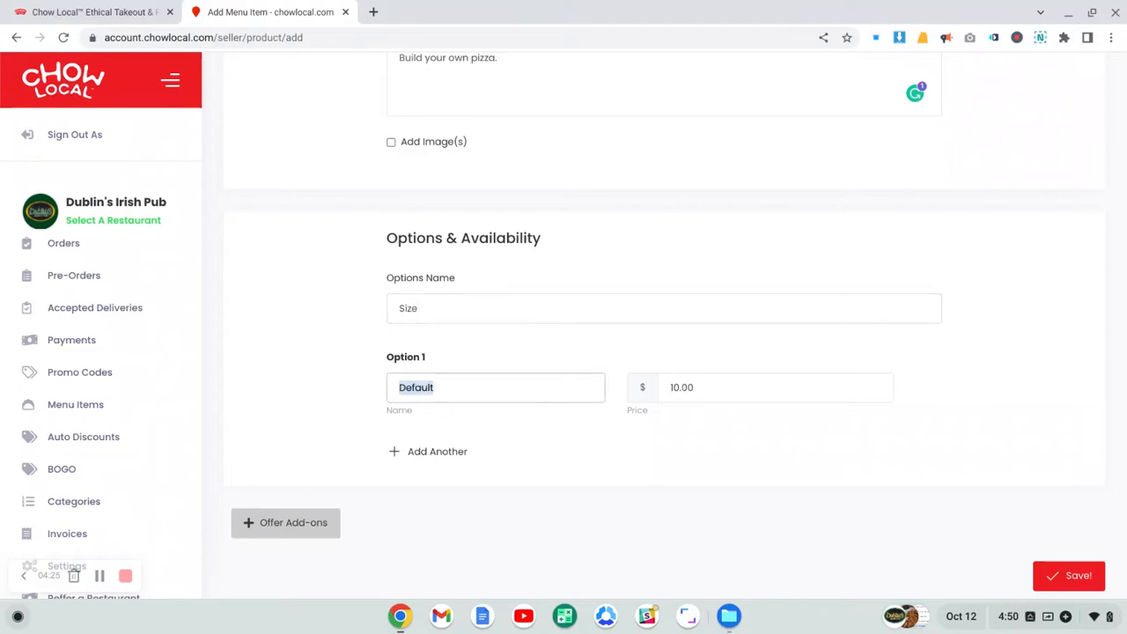
scroll(498, 382, up, 1)
scroll(515, 208, up, 2)
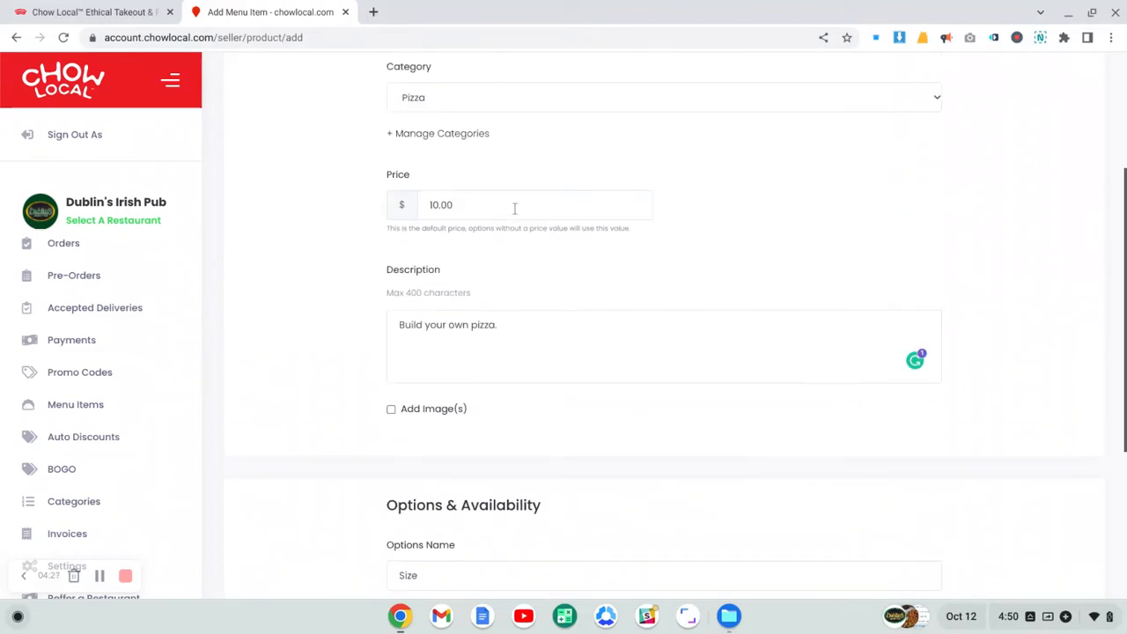
scroll(509, 240, down, 1)
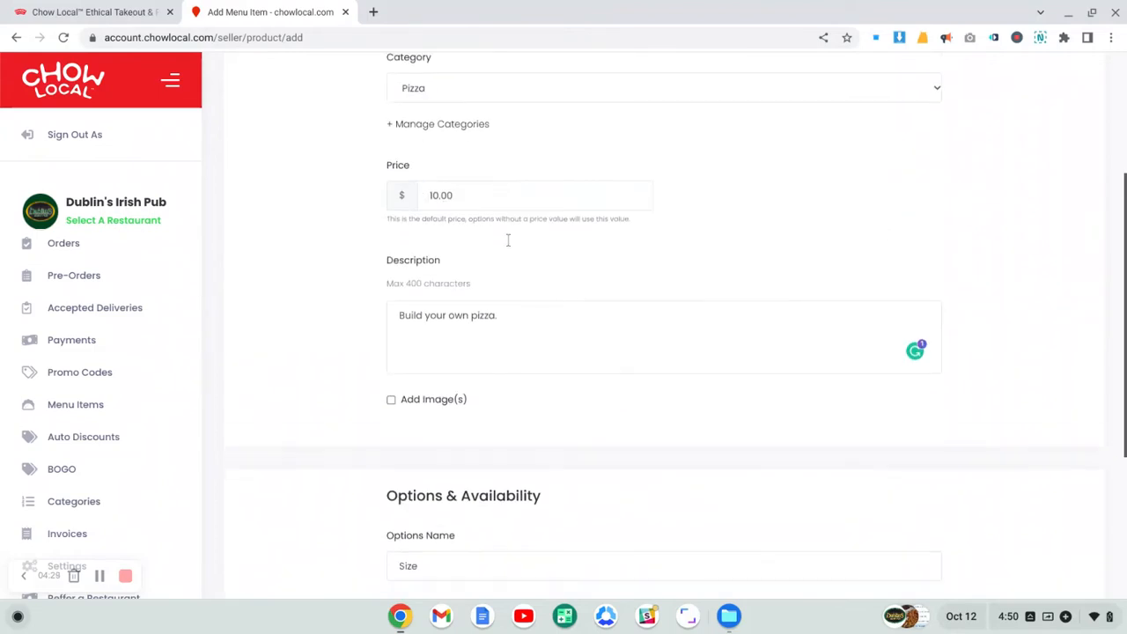
scroll(529, 282, down, 3)
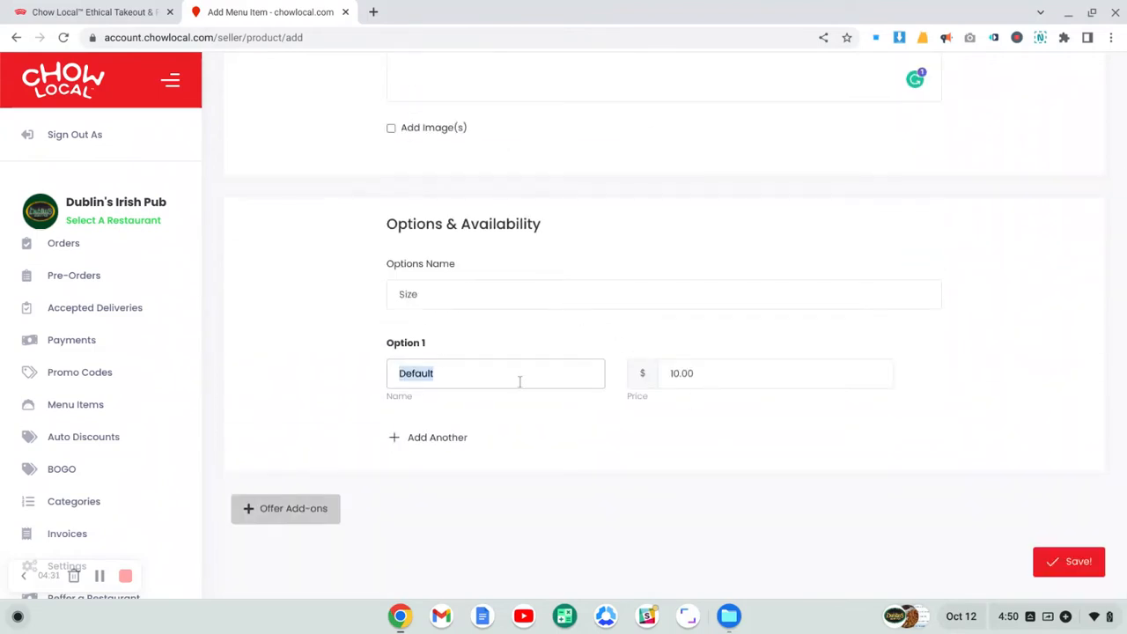
text(Sm)
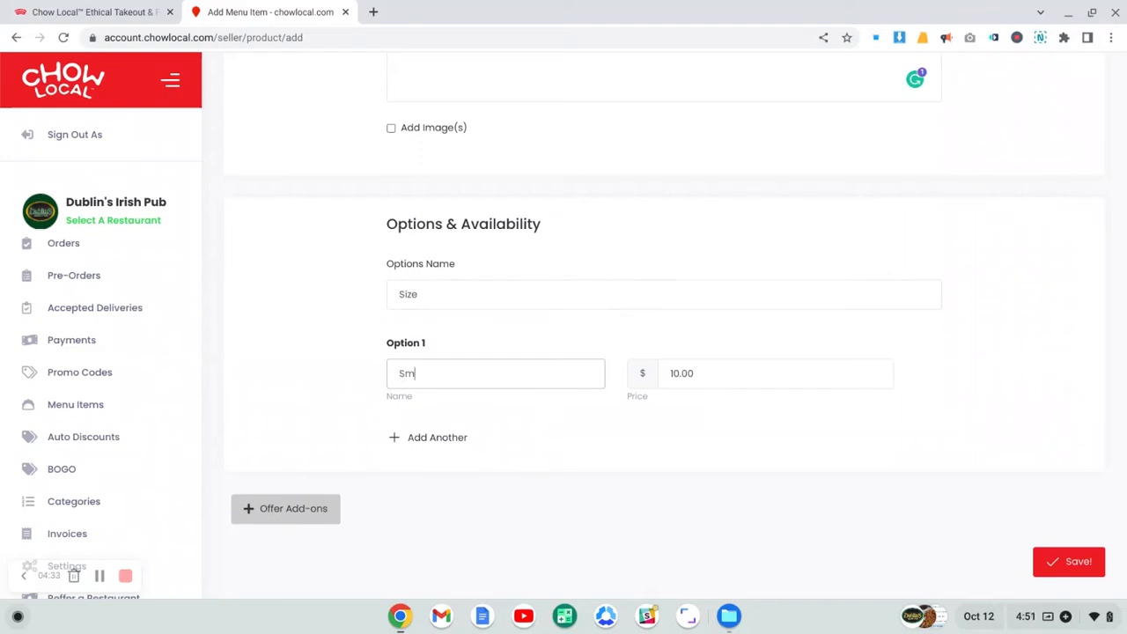
text(all)
Step: Add a second size option named "Medium" with a price of 12.00
click(453, 439)
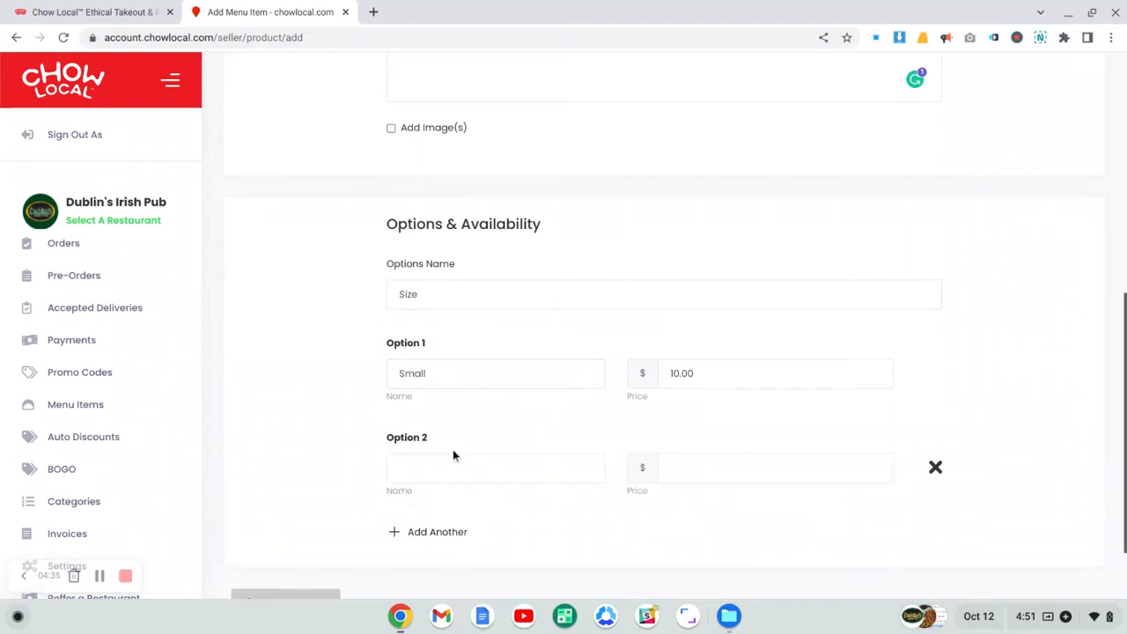
click(452, 456)
text(Medi)
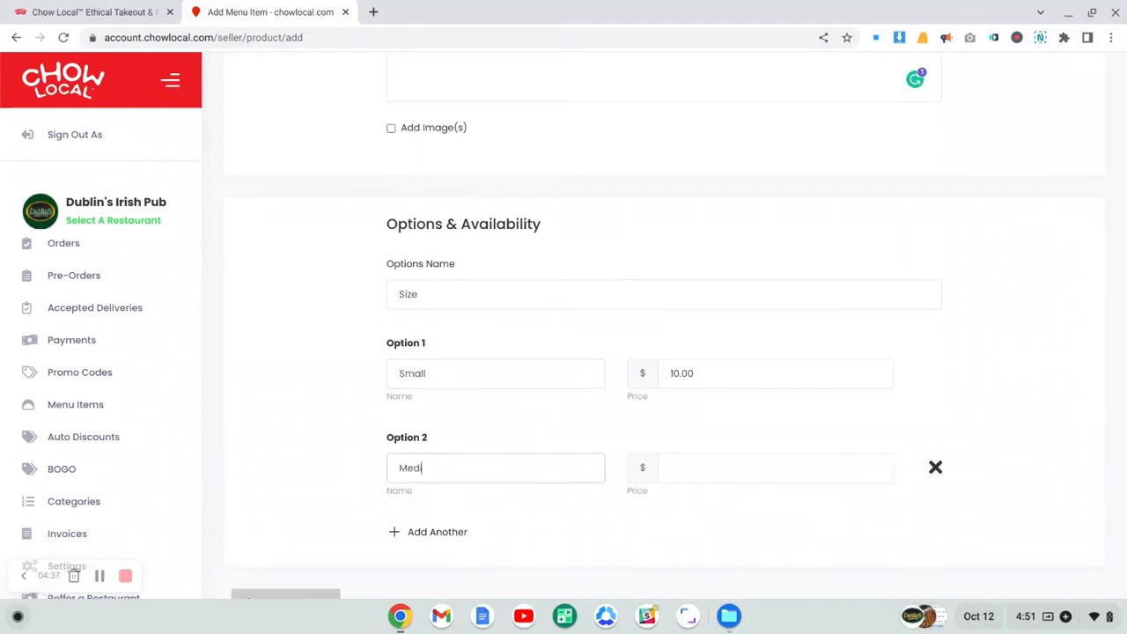
text(um)
click(713, 475)
text(12.0)
key(BackSpace)
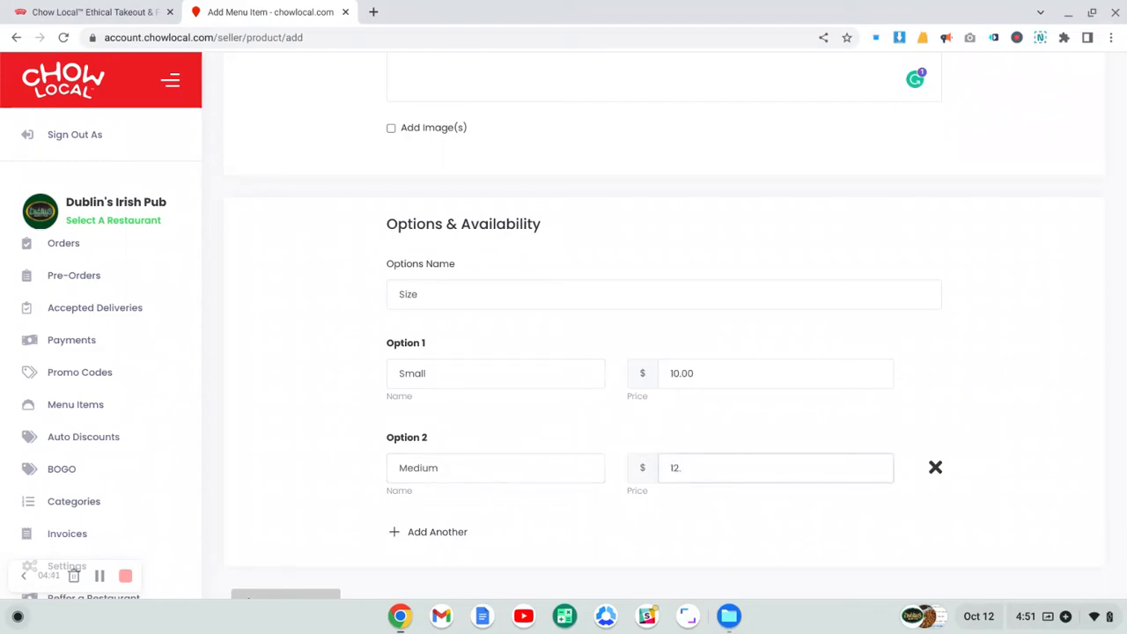
text(.00)
Step: Add a third size option named "Large" with a price of 14.00
click(440, 534)
scroll(448, 489, down, 2)
click(418, 374)
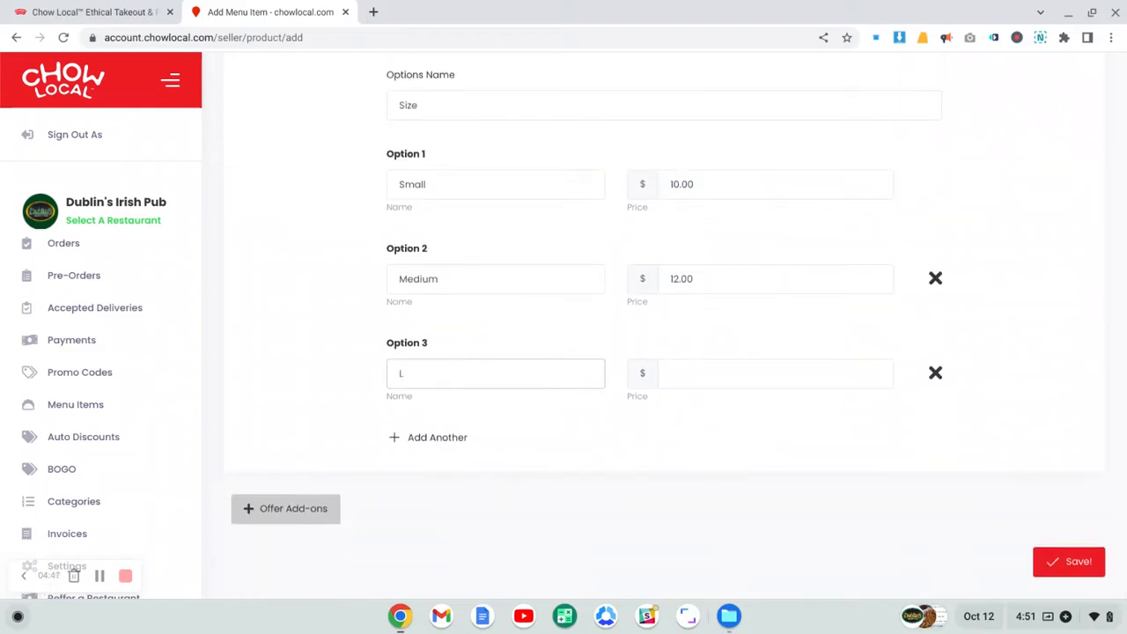
text(Large)
click(684, 372)
text(14.00)
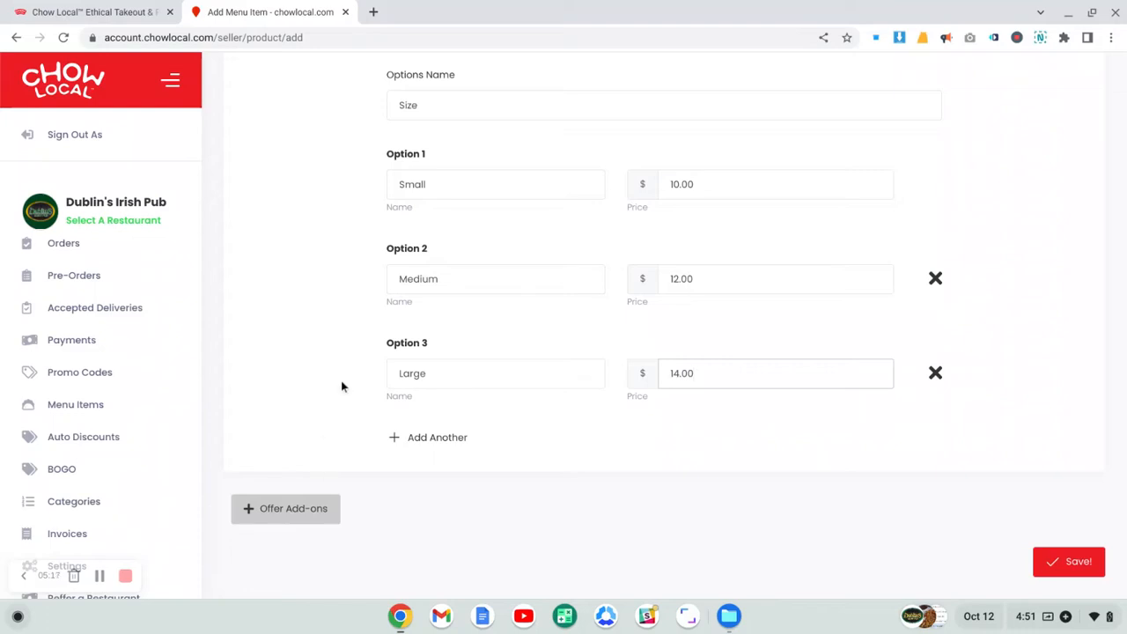
Step: Offer add-ons for the menu item and name the add-on set "Toppings"
click(298, 524)
scroll(471, 275, down, 4)
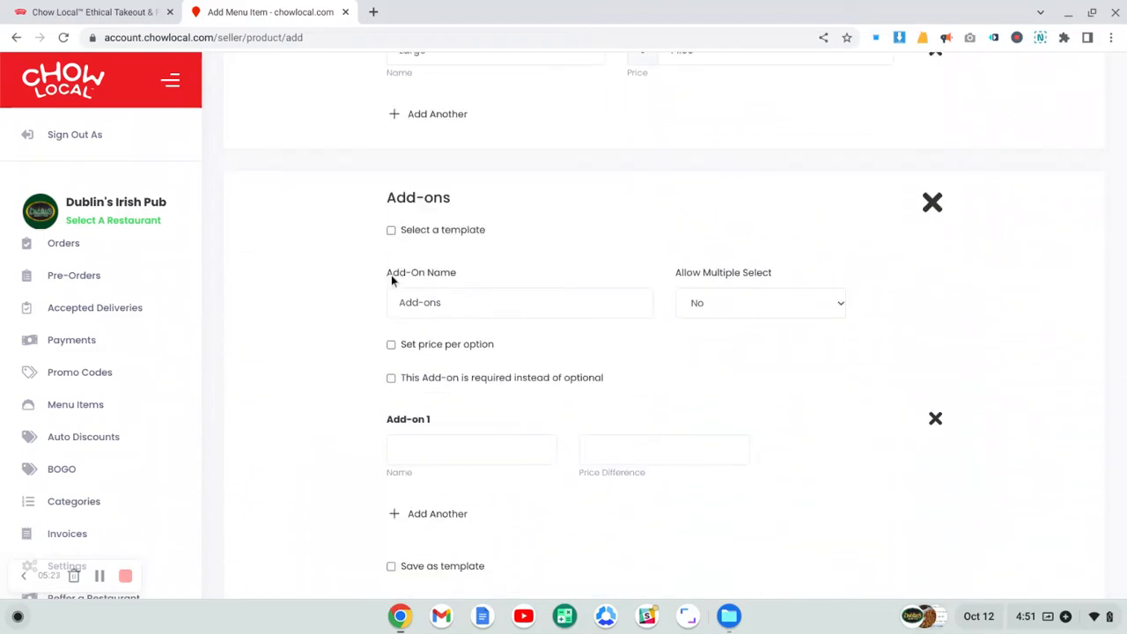
drag(462, 301, 377, 301)
text(Ti)
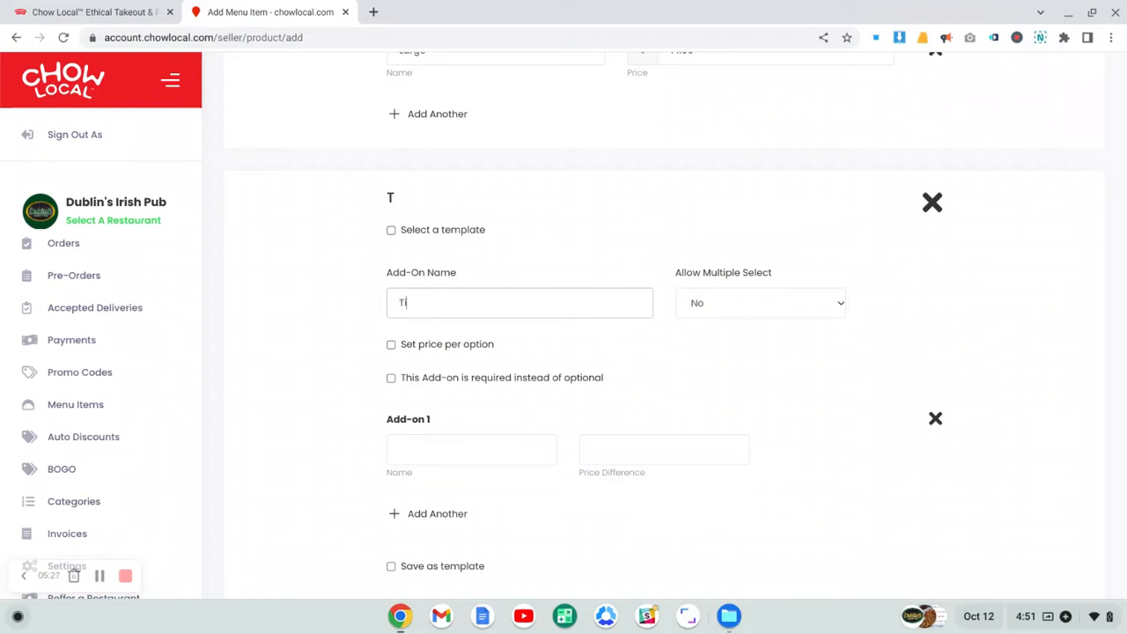
text(pp)
key(BackSpace)
key(BackSpace)
key(BackSpace)
text(oppings)
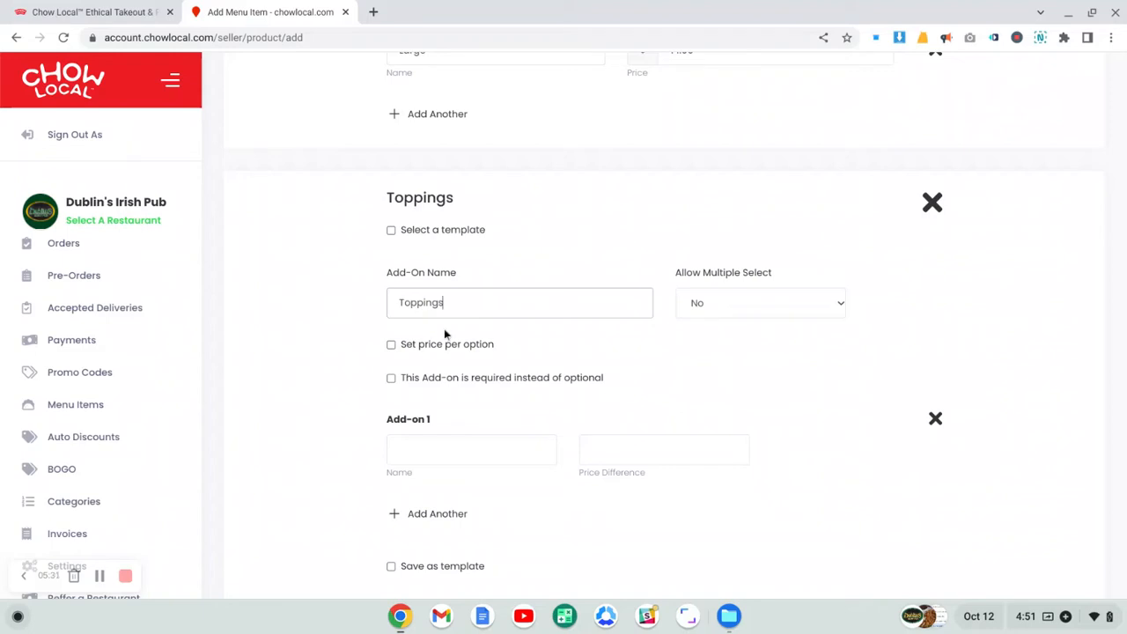
click(624, 251)
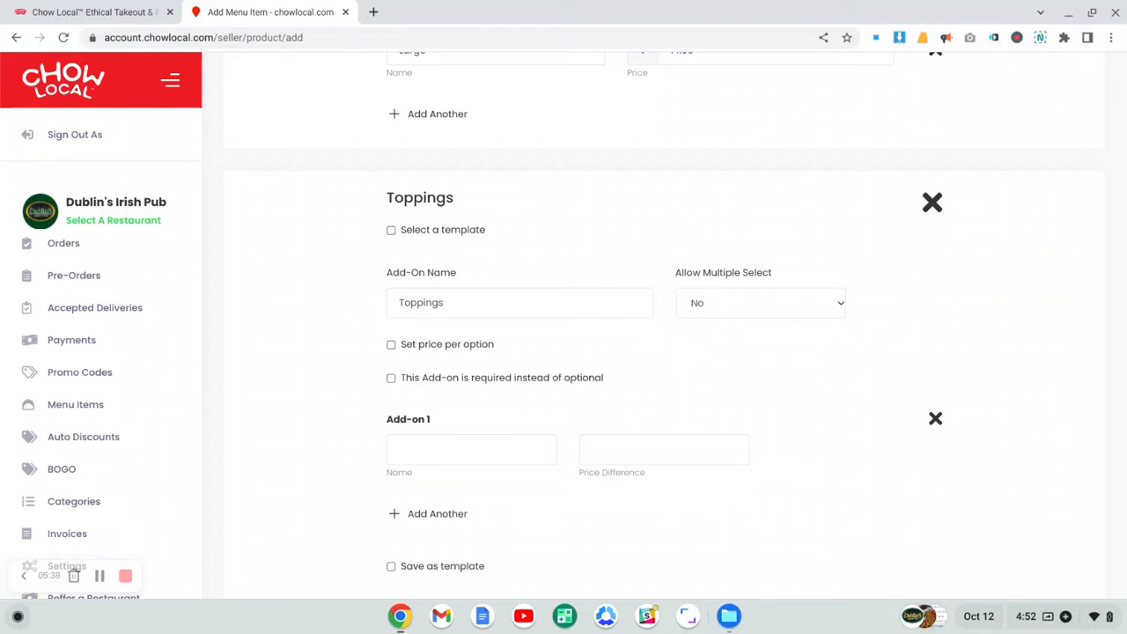
Step: Allow multiple selection for Toppings, let each add-on be added multiple times, and make the set required instead of optional
click(713, 303)
click(702, 352)
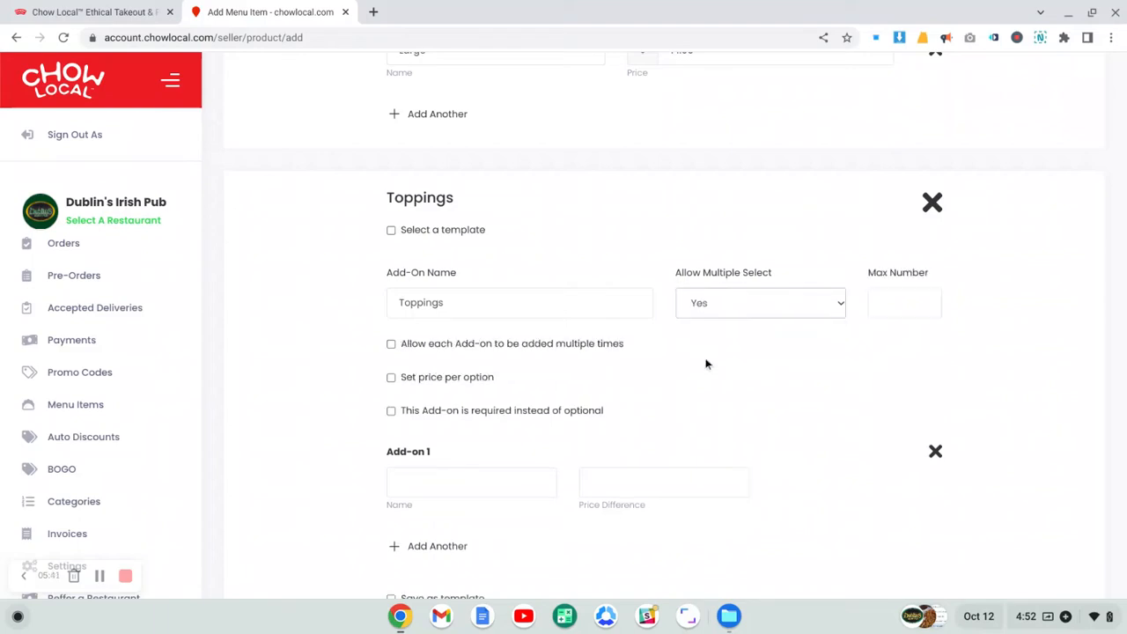
click(892, 306)
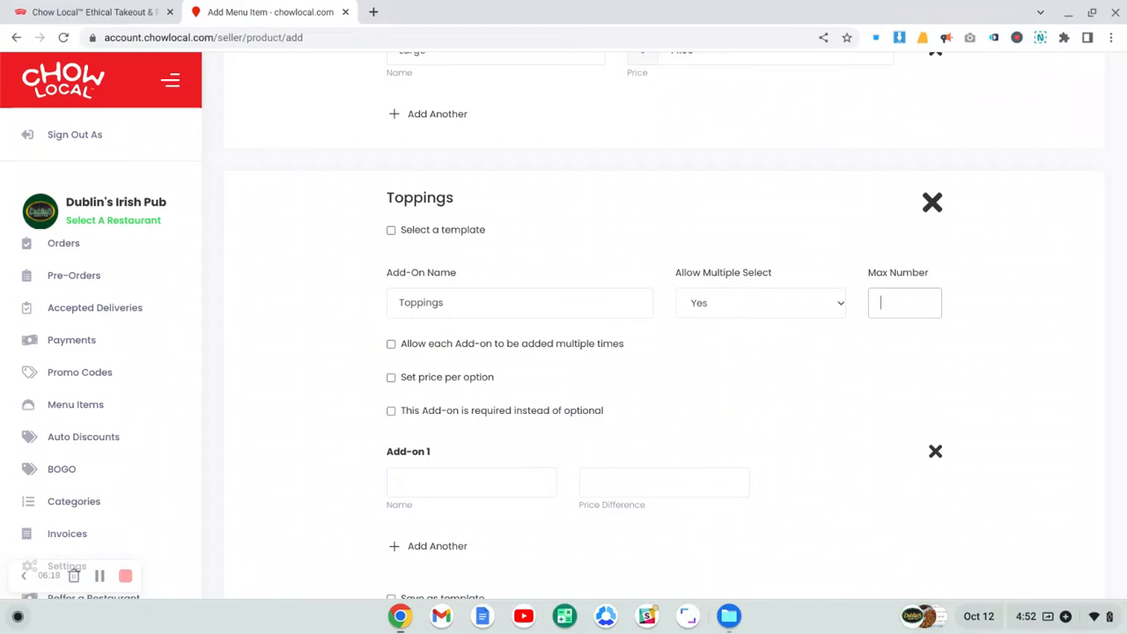
click(389, 345)
scroll(411, 383, down, 1)
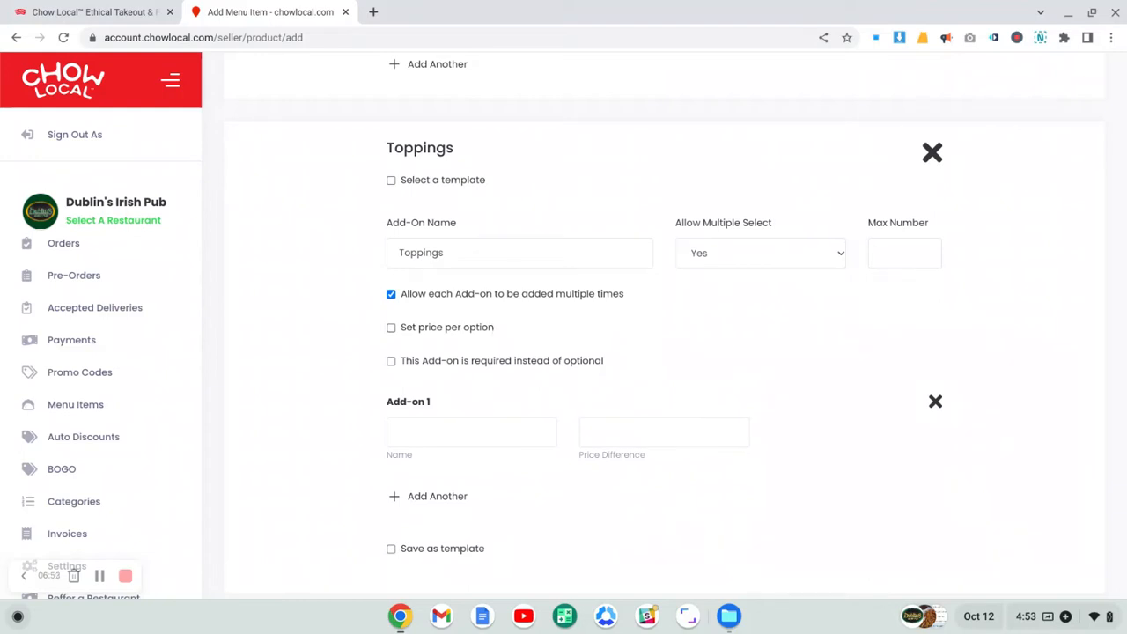
scroll(495, 329, down, 1)
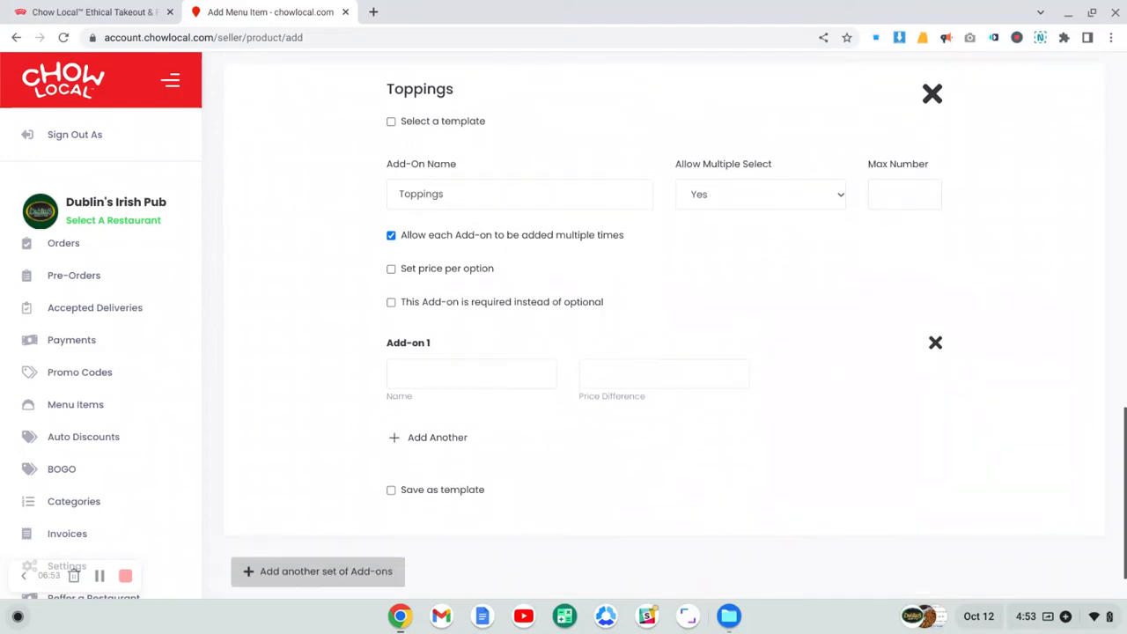
click(391, 303)
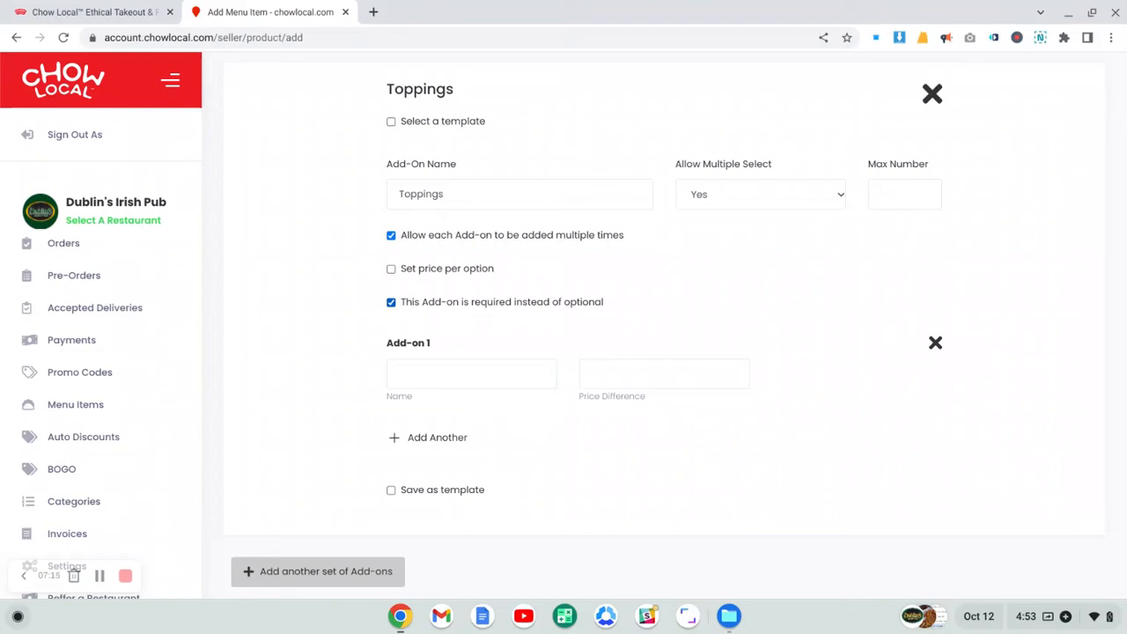
Step: Name the first topping add-on "Cheese" and add a second one named "Ham"
click(415, 371)
text(Che)
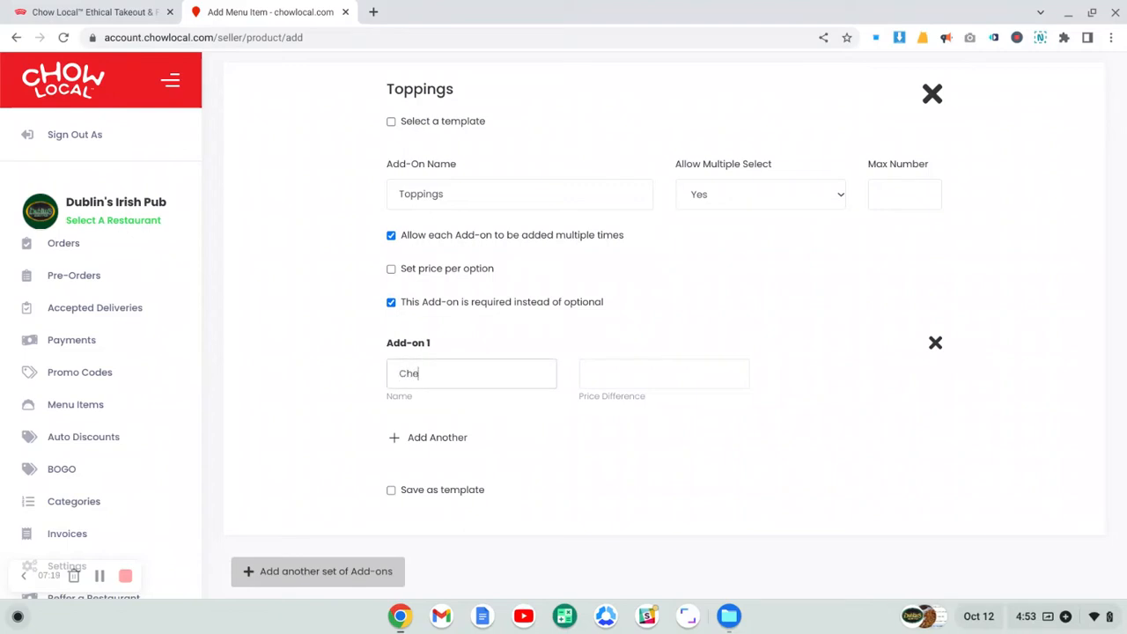
text(ese)
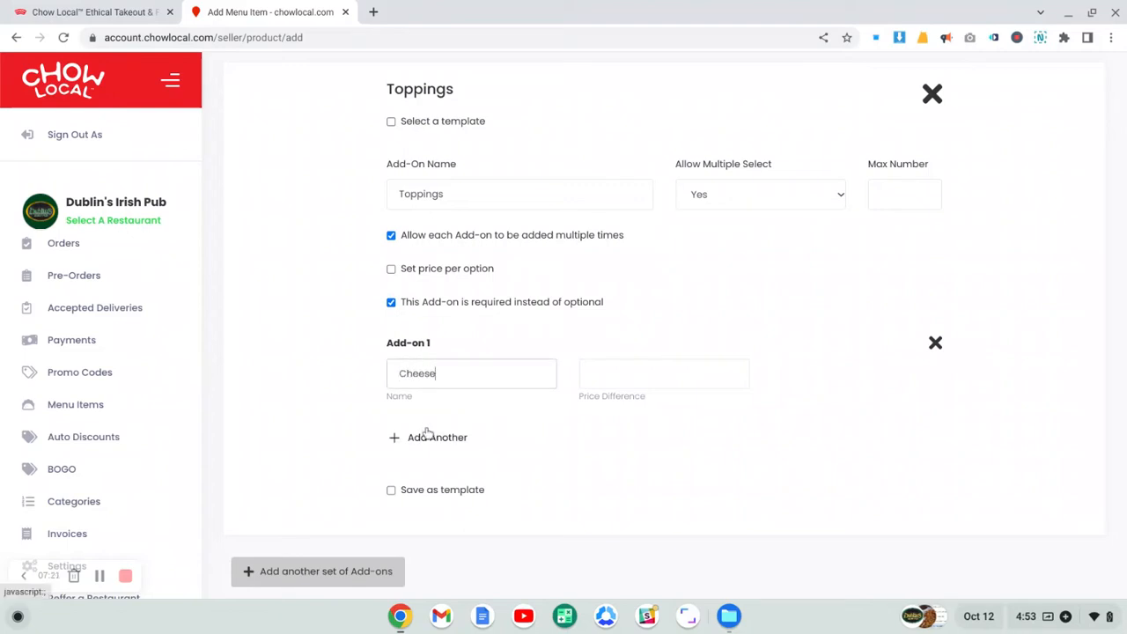
click(428, 435)
click(401, 468)
text(HA)
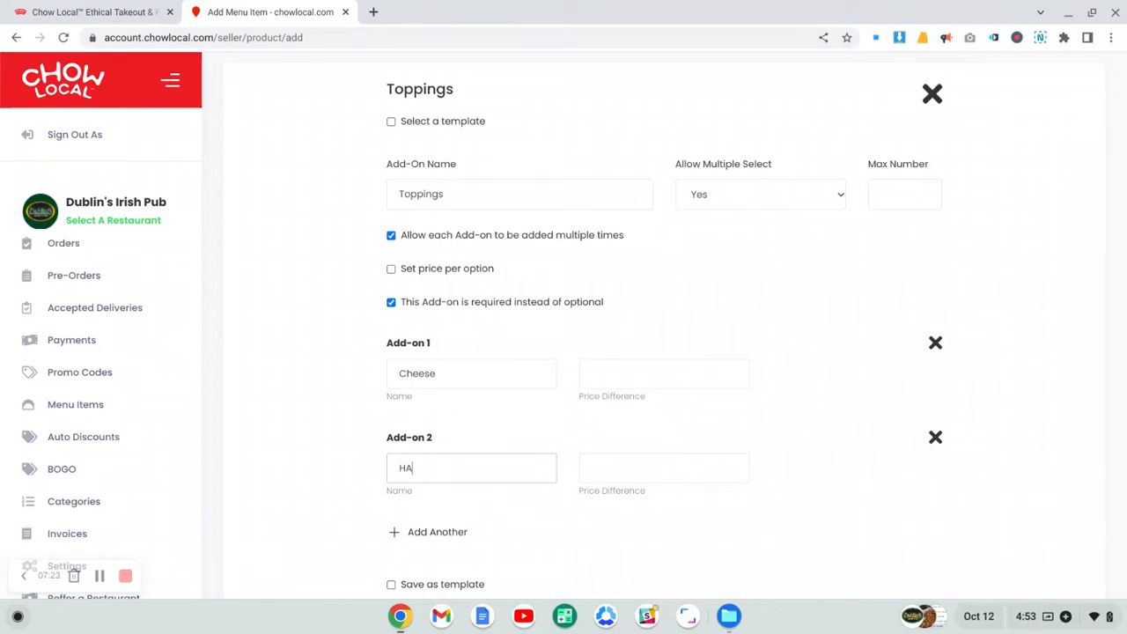
key(BackSpace)
text(am)
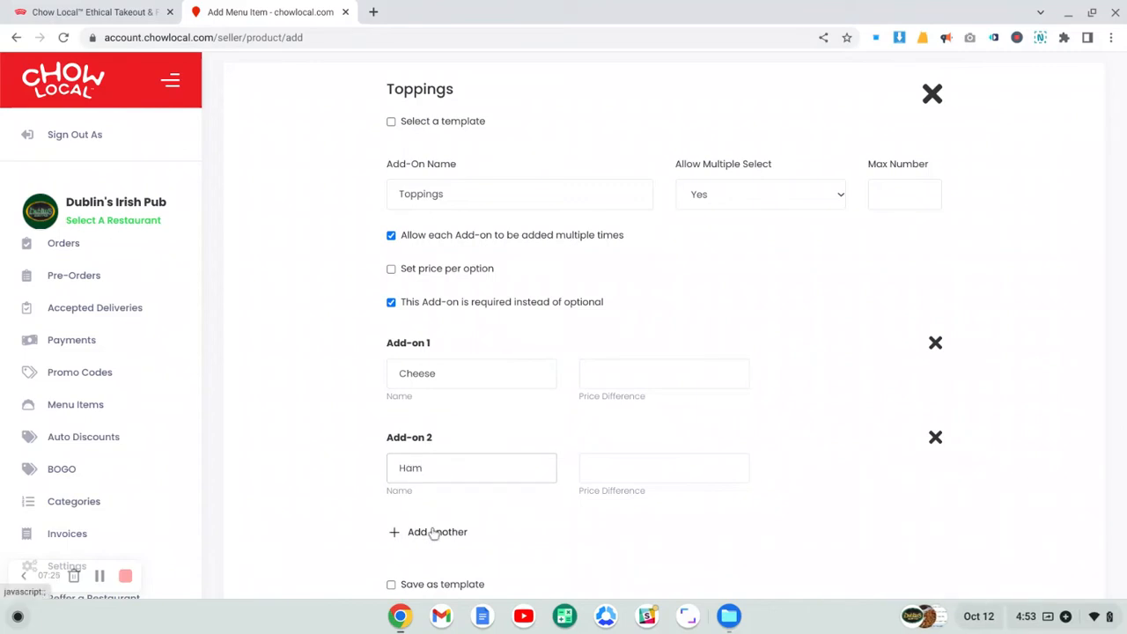
Step: Add a third topping add-on named "Mushroom"
click(434, 533)
scroll(440, 507, down, 2)
click(427, 444)
text(M)
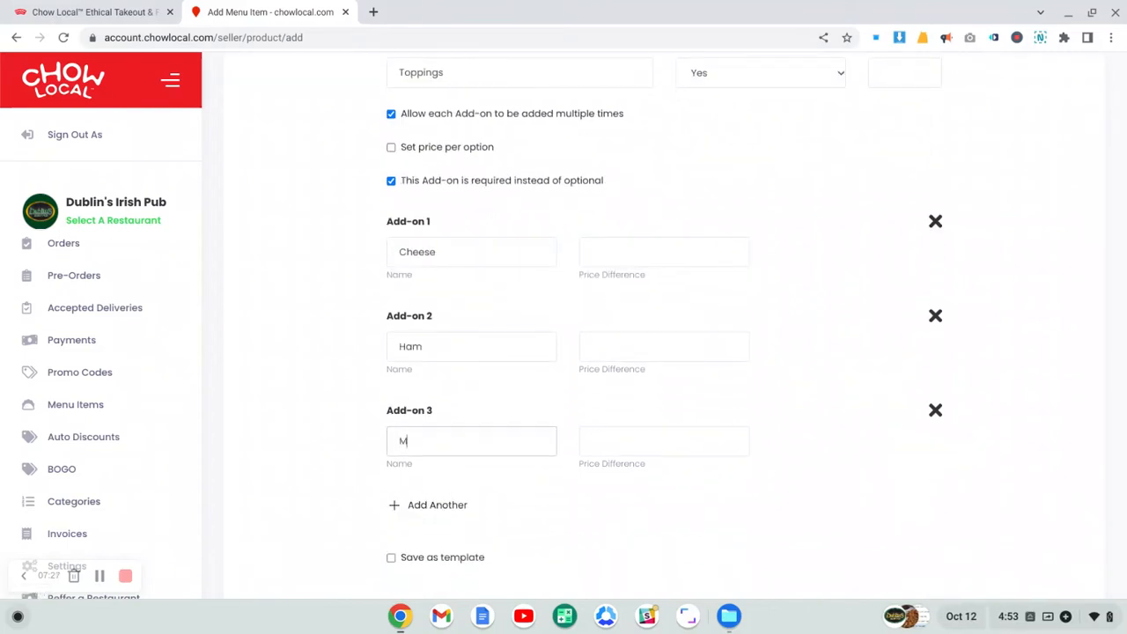
text(ushroom)
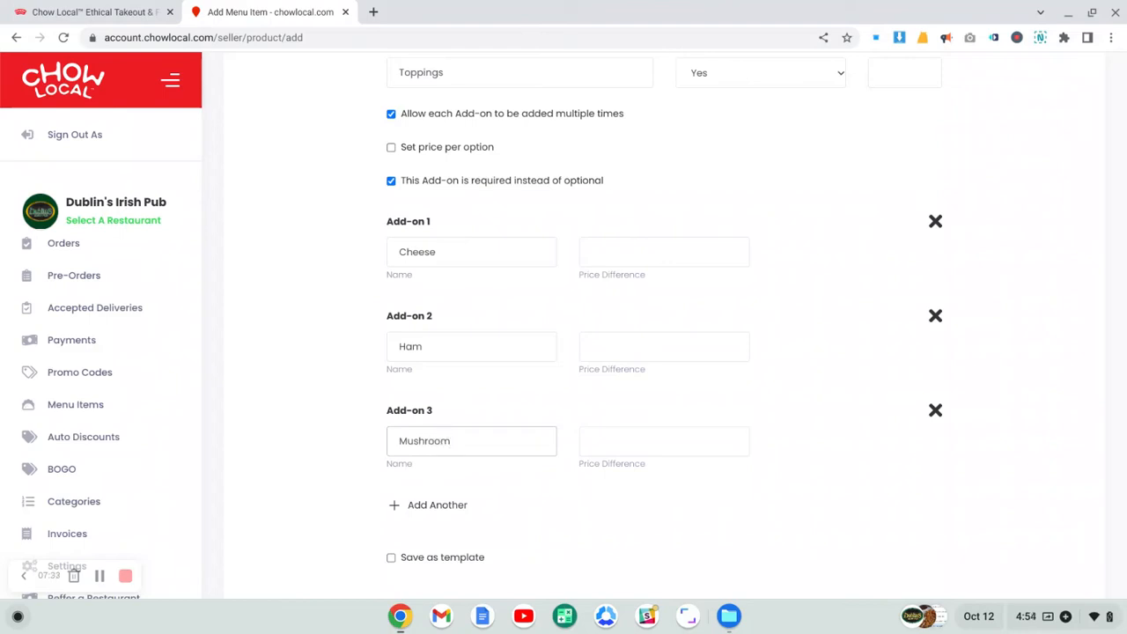
Step: Set the price difference to 1.00 for each of the Cheese, Ham and Mushroom add-ons
click(610, 250)
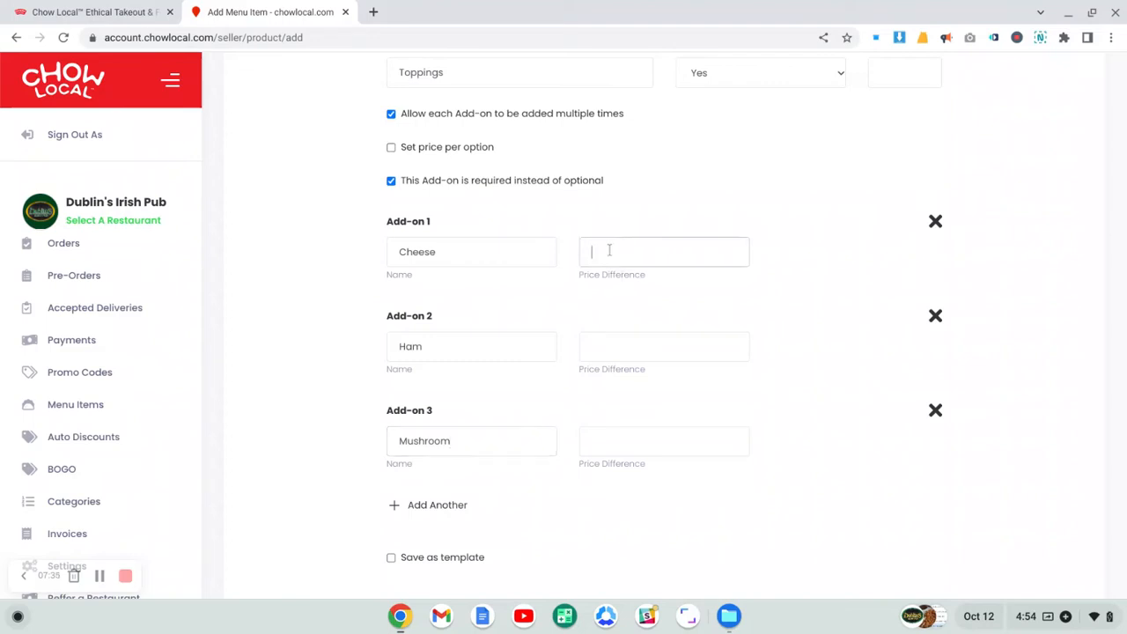
text(1.00)
click(599, 346)
text(1.00)
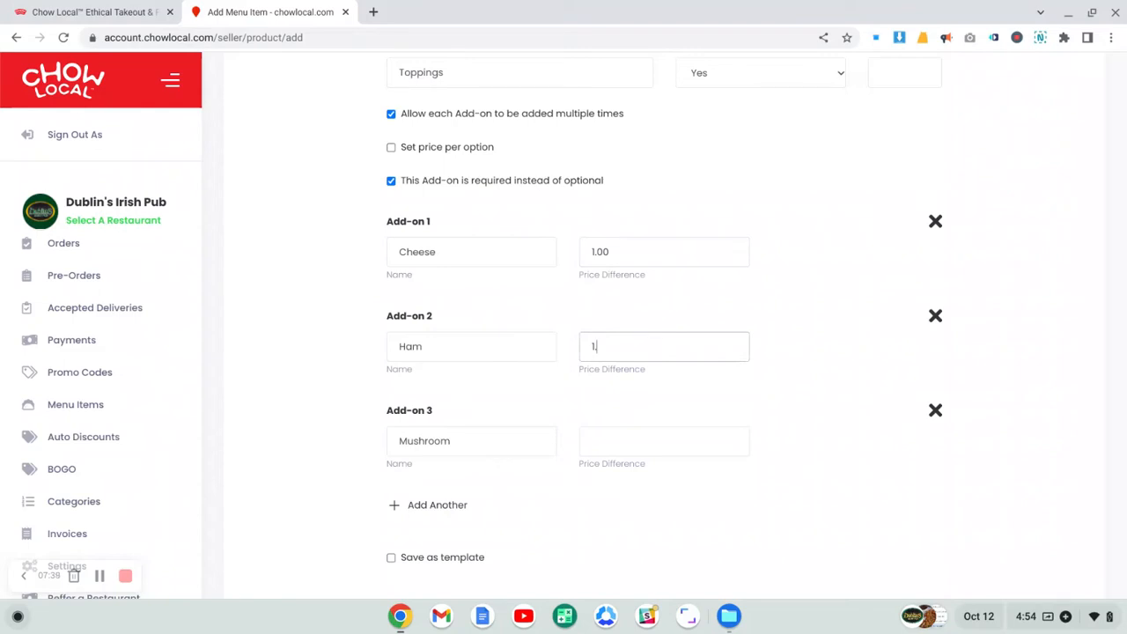
click(596, 441)
text(1.00)
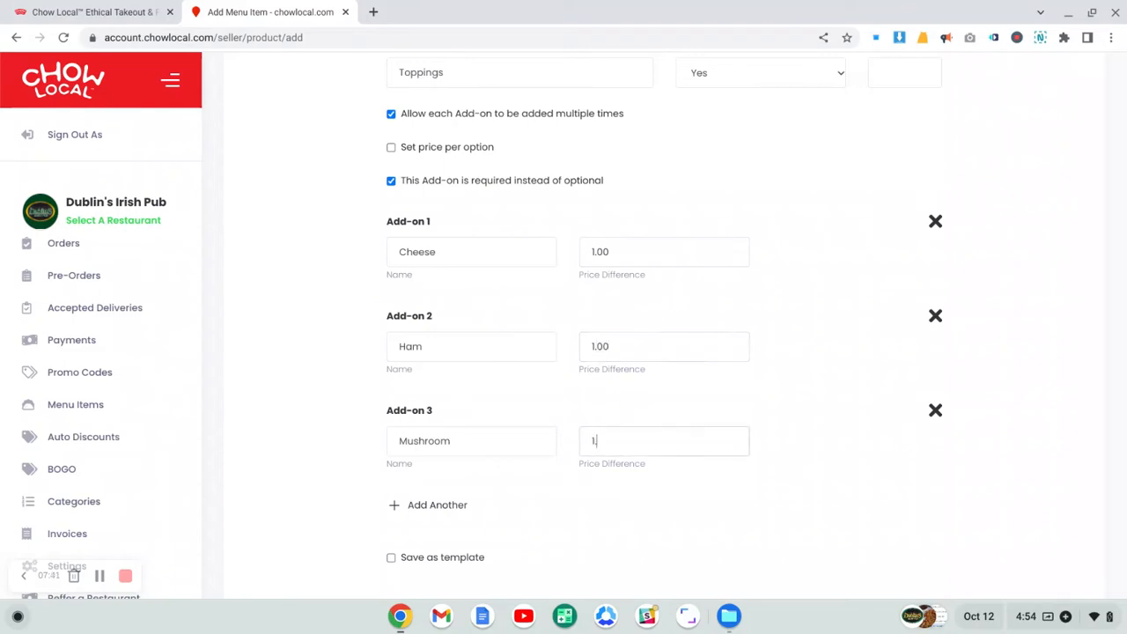
click(590, 441)
text(-)
key(BackSpace)
Step: Set the Toppings add-on set to be saved as a template named "Toppings - Test"
scroll(593, 250, up, 5)
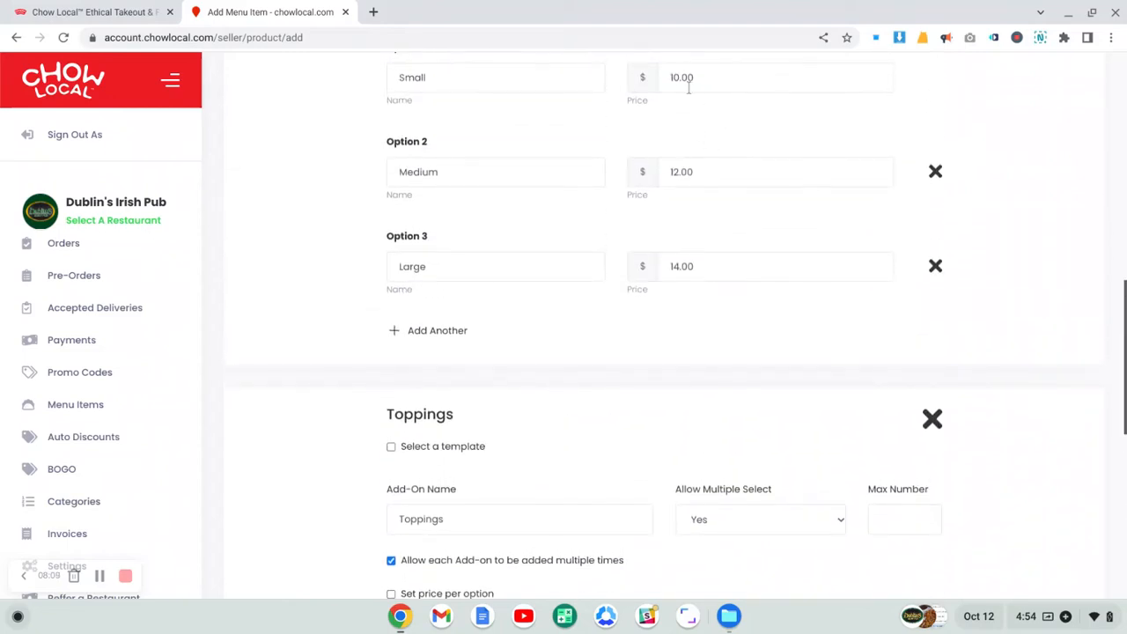
scroll(674, 261, down, 6)
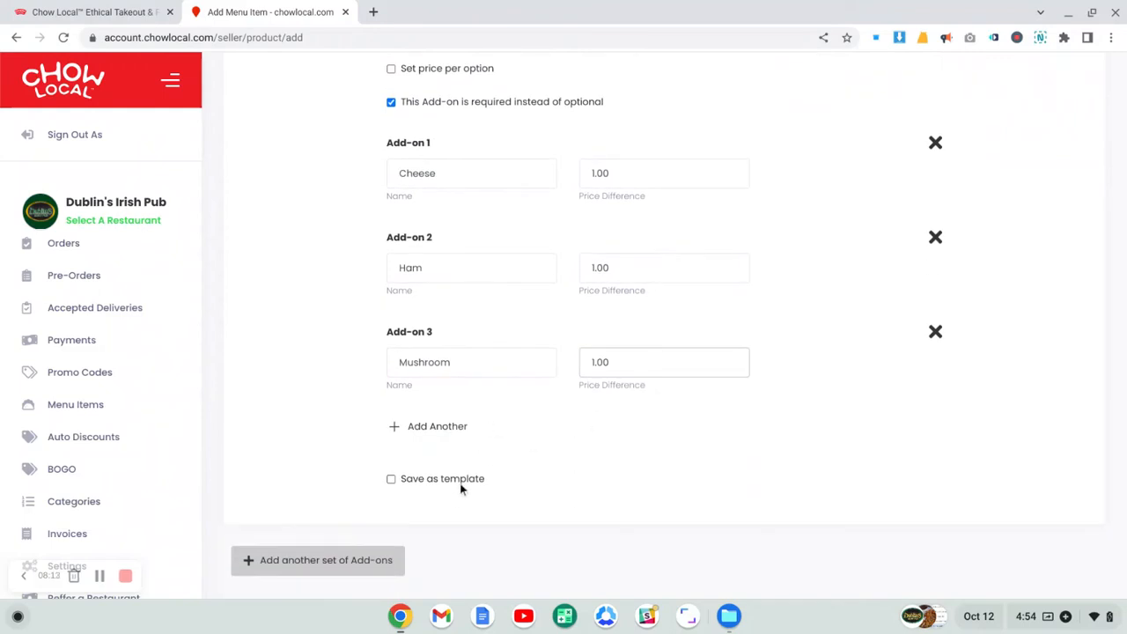
scroll(574, 396, up, 2)
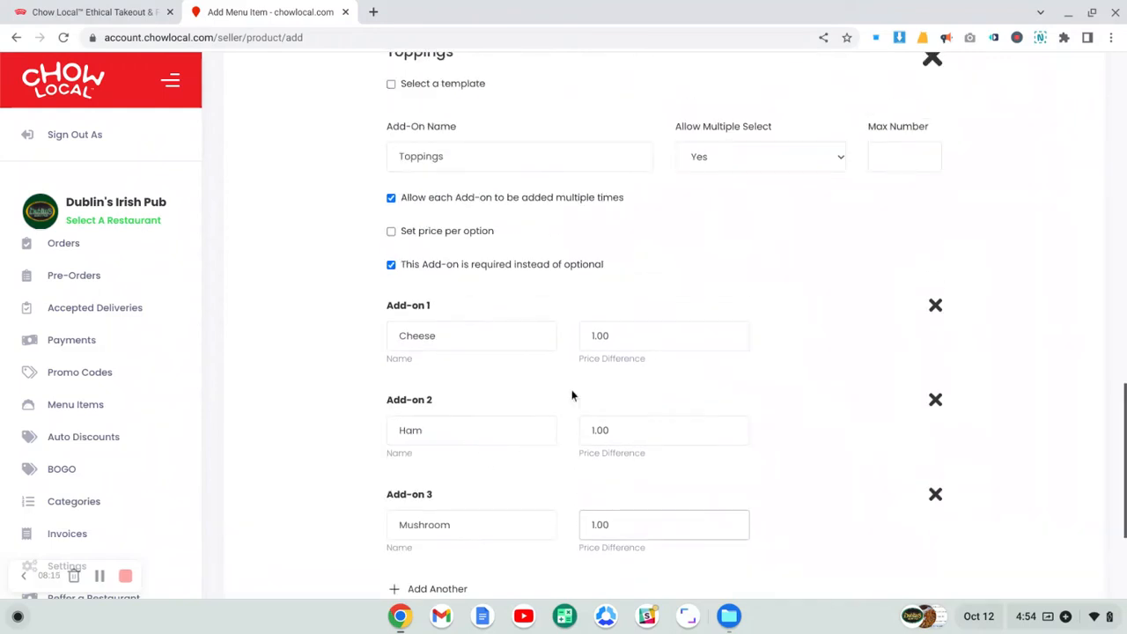
scroll(573, 396, up, 2)
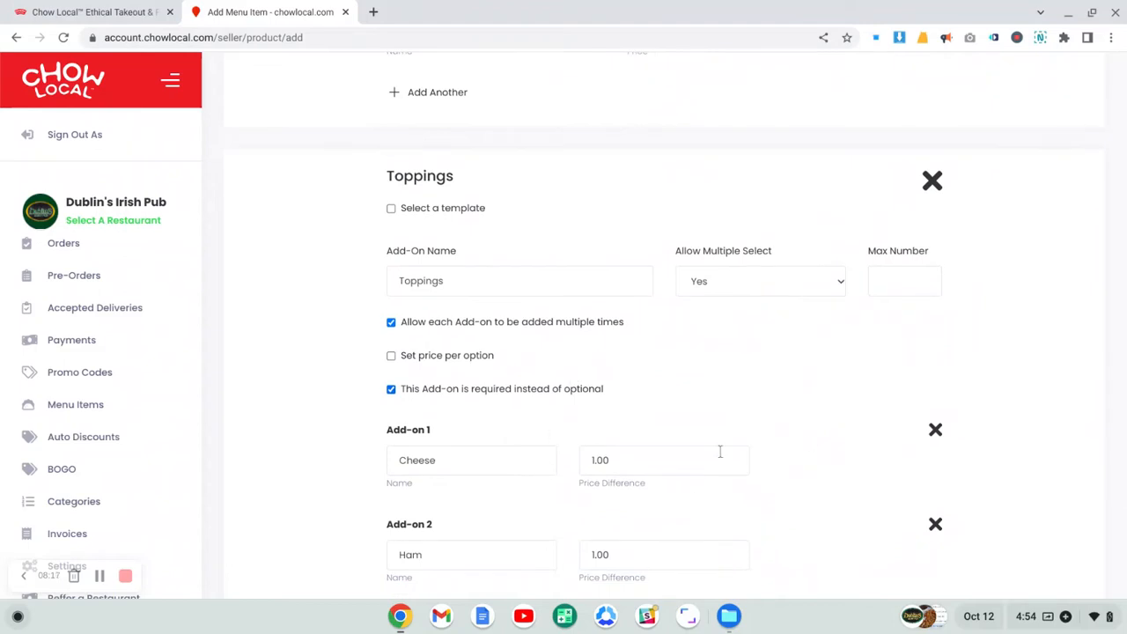
scroll(456, 489, down, 3)
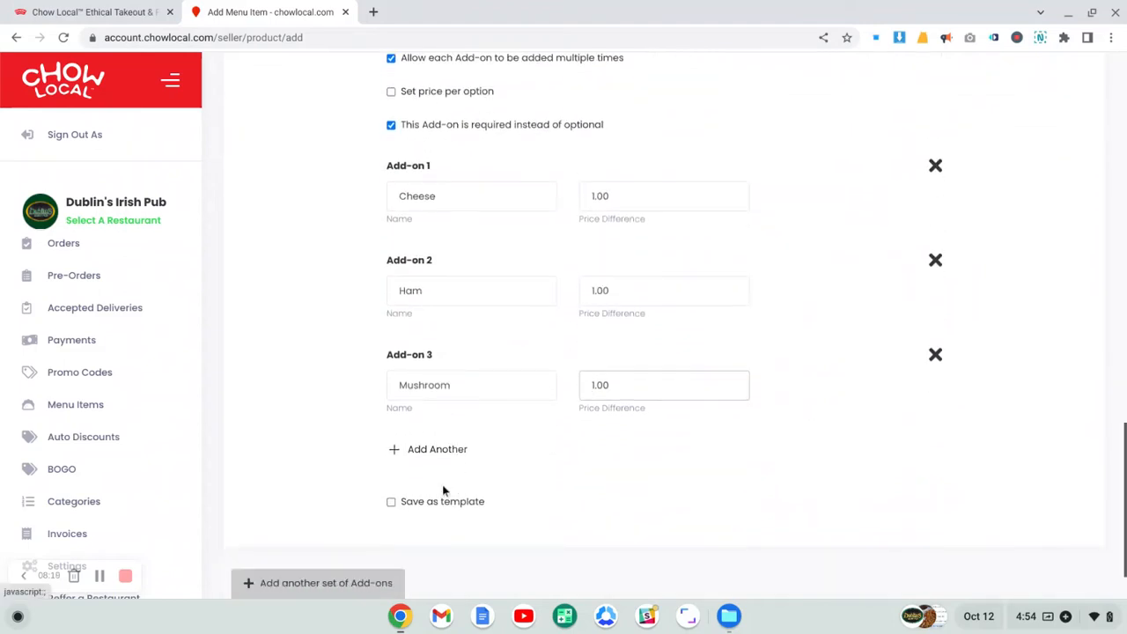
click(392, 503)
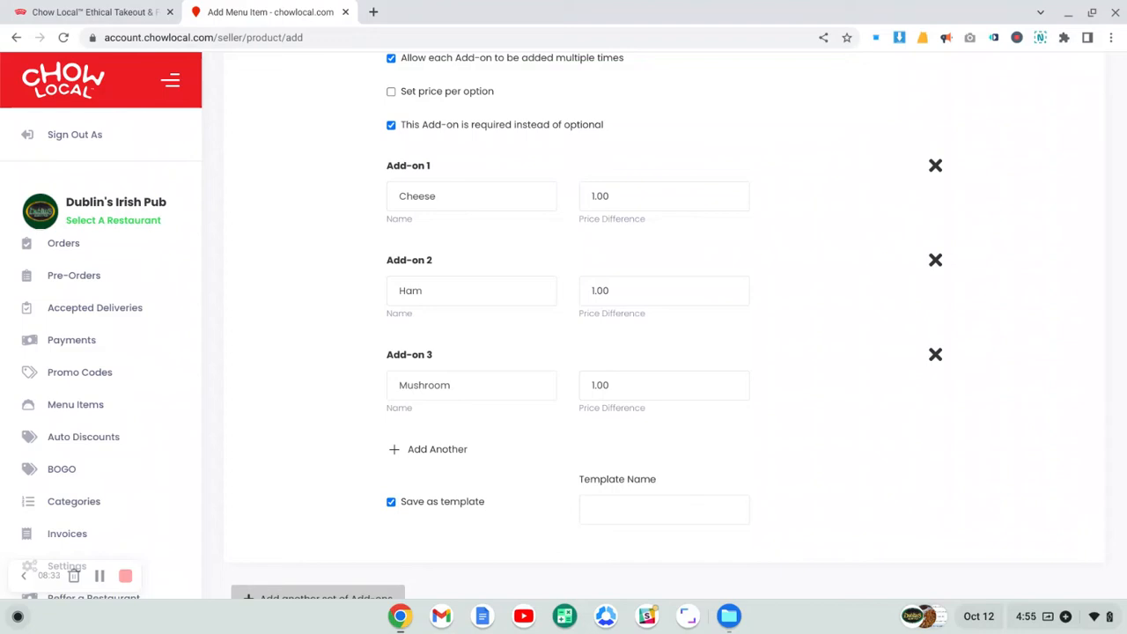
click(629, 504)
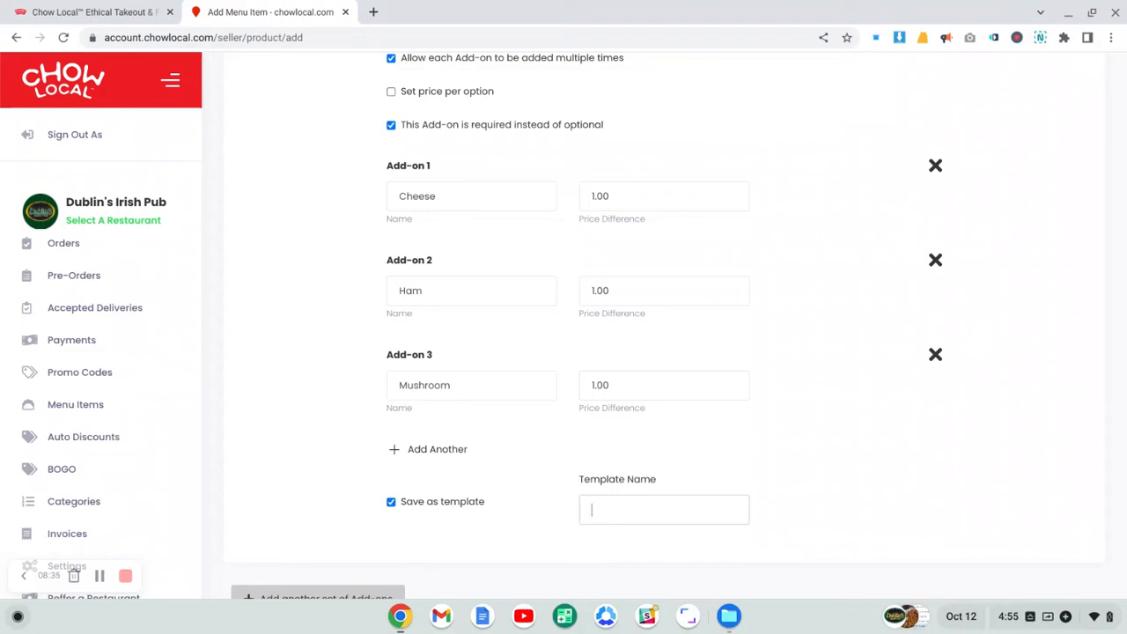
text(Toppings)
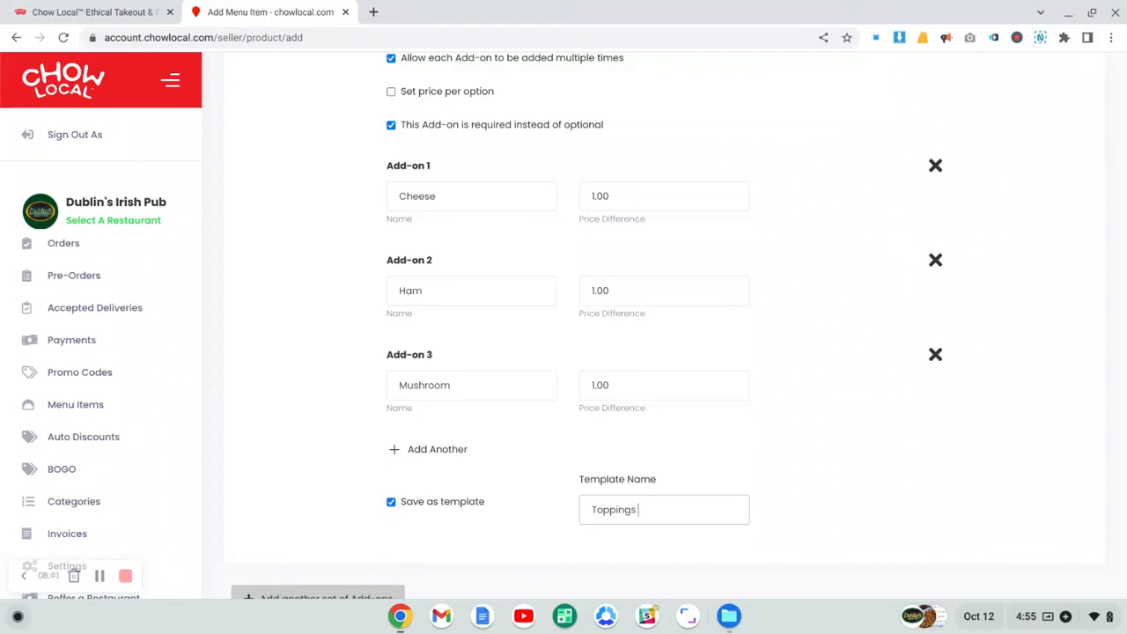
text(- Test)
Step: Review the Toppings settings and save the new Build Your Own Pizza menu item
scroll(763, 445, down, 2)
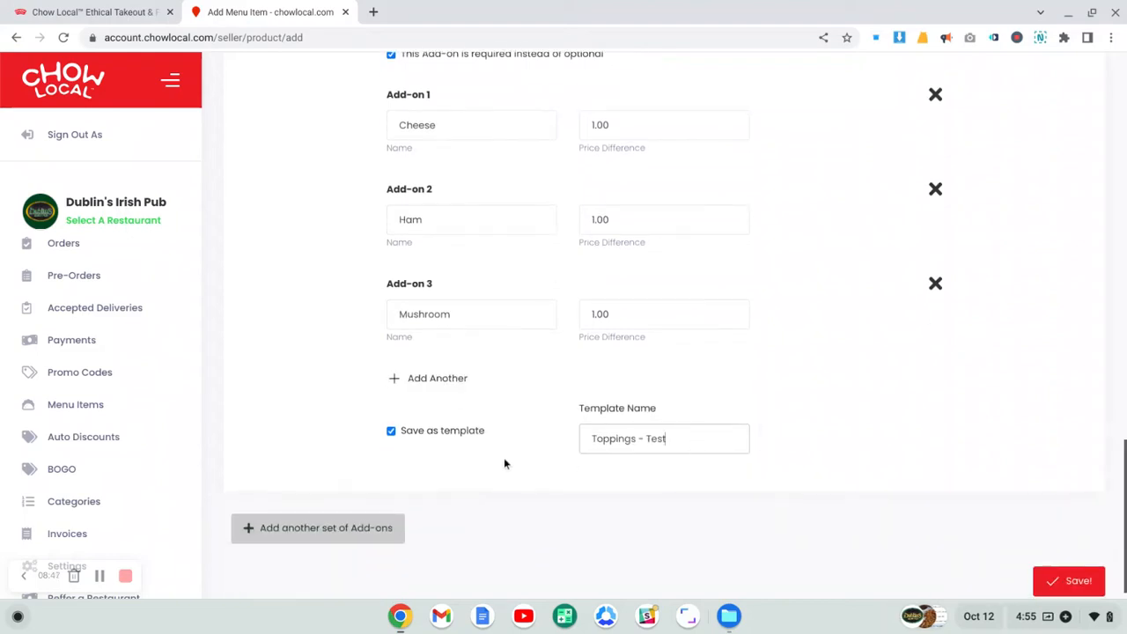
scroll(504, 458, up, 1)
scroll(505, 454, up, 5)
scroll(652, 345, down, 3)
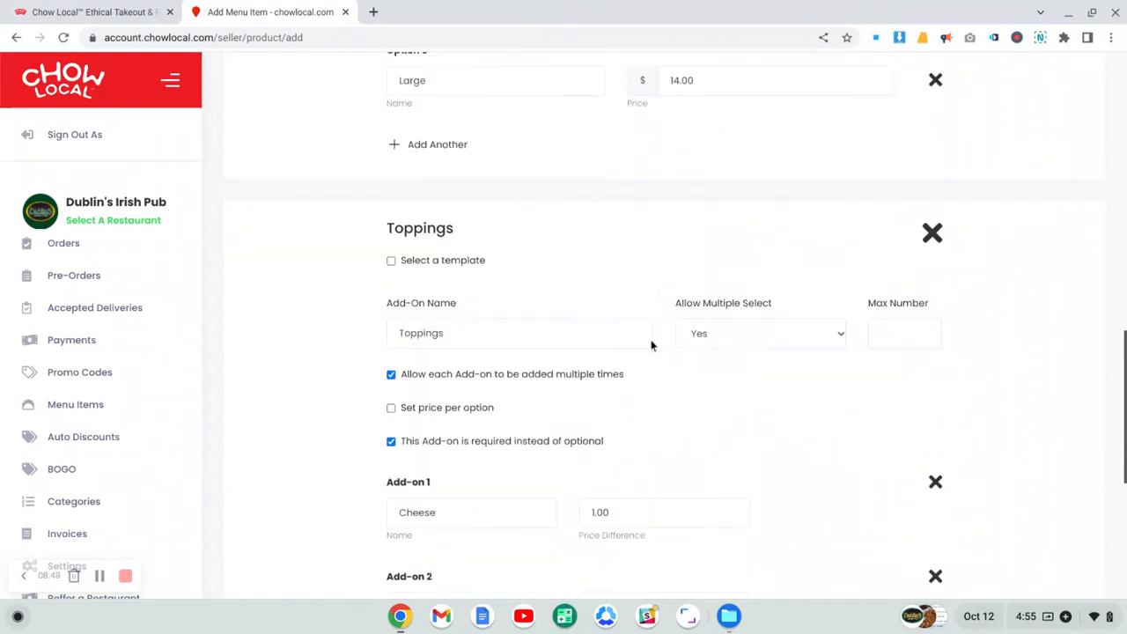
scroll(863, 467, down, 5)
click(1066, 567)
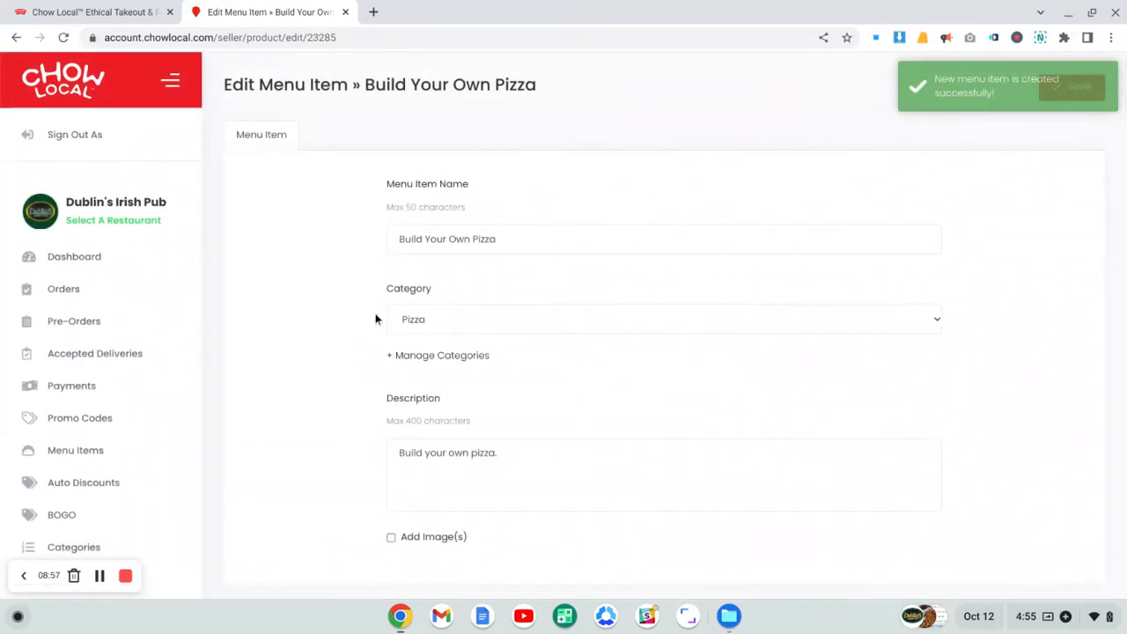
Step: Open the restaurant's list of menu items and search it for "build"
scroll(601, 388, down, 2)
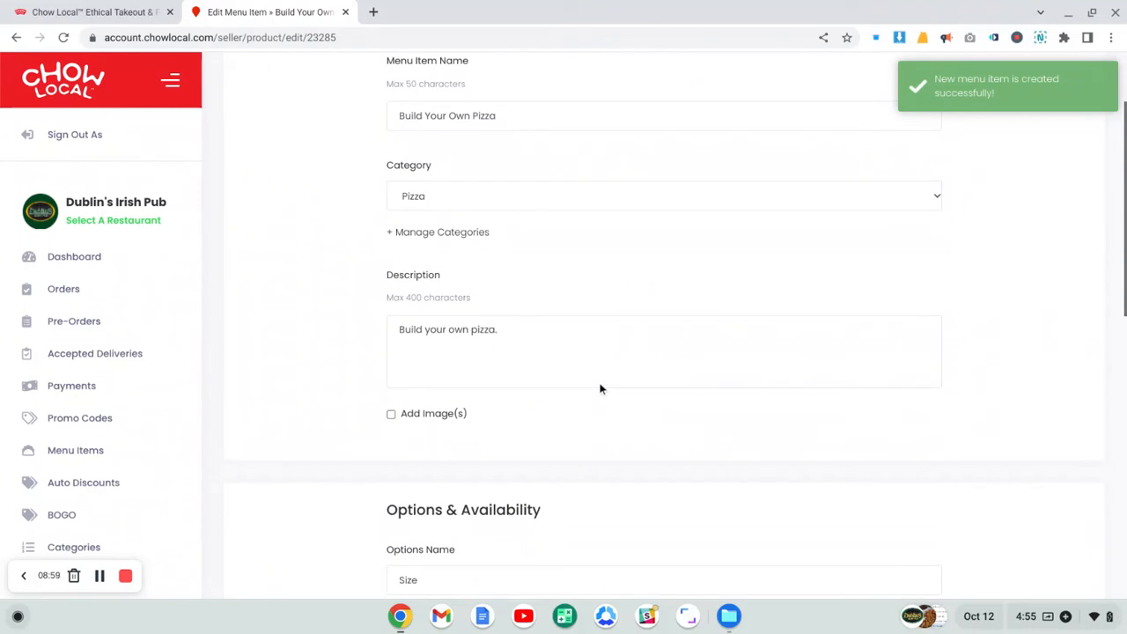
scroll(601, 389, down, 1)
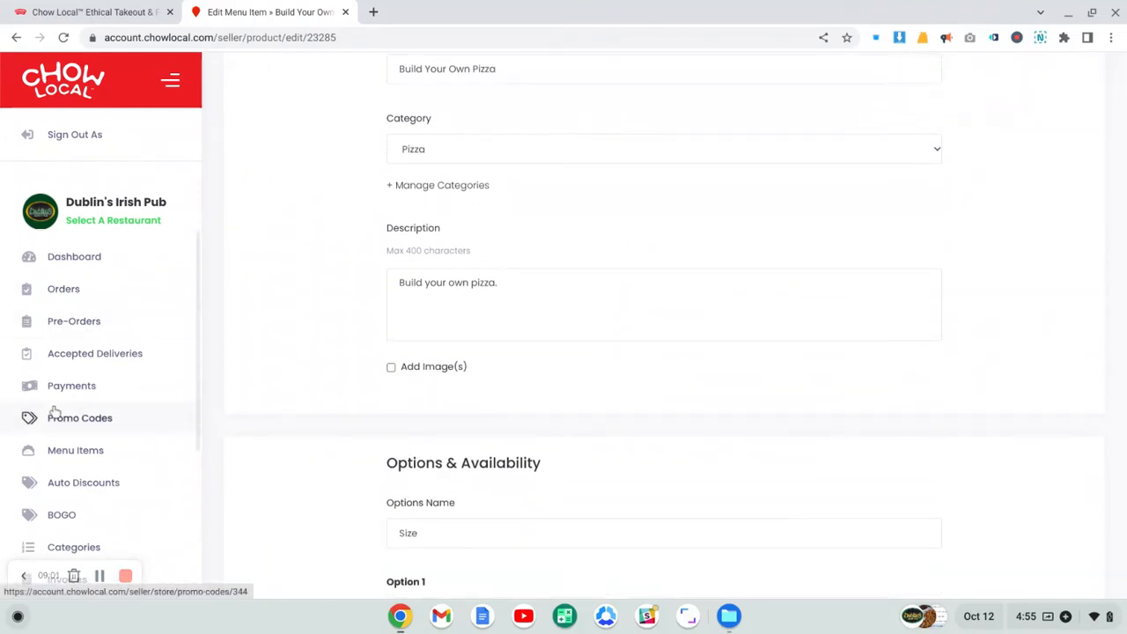
click(58, 447)
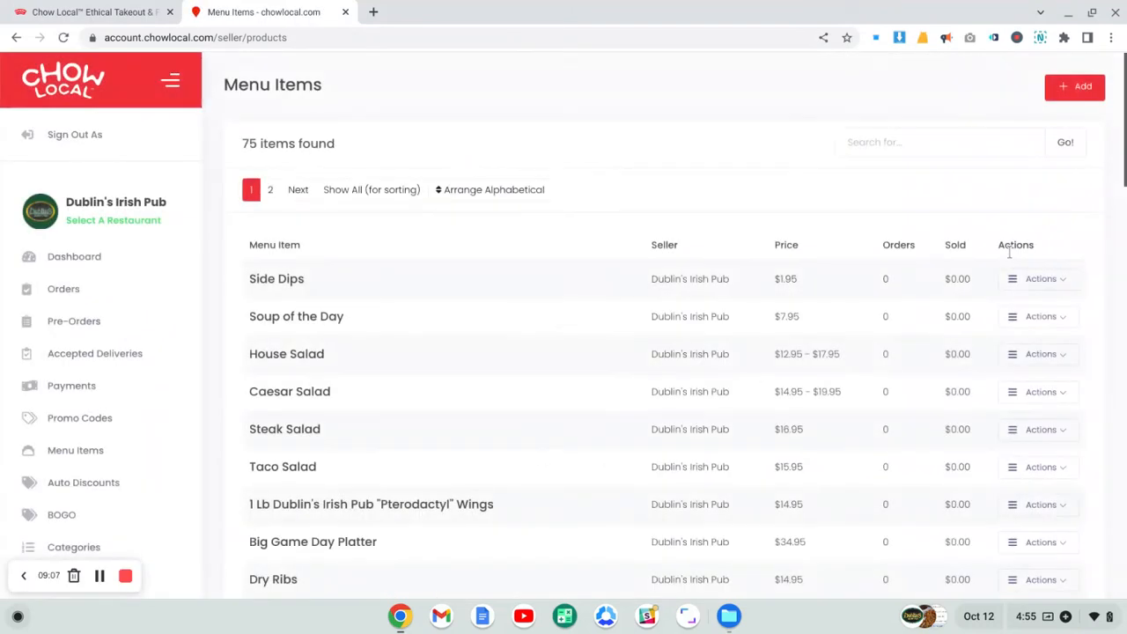
click(931, 130)
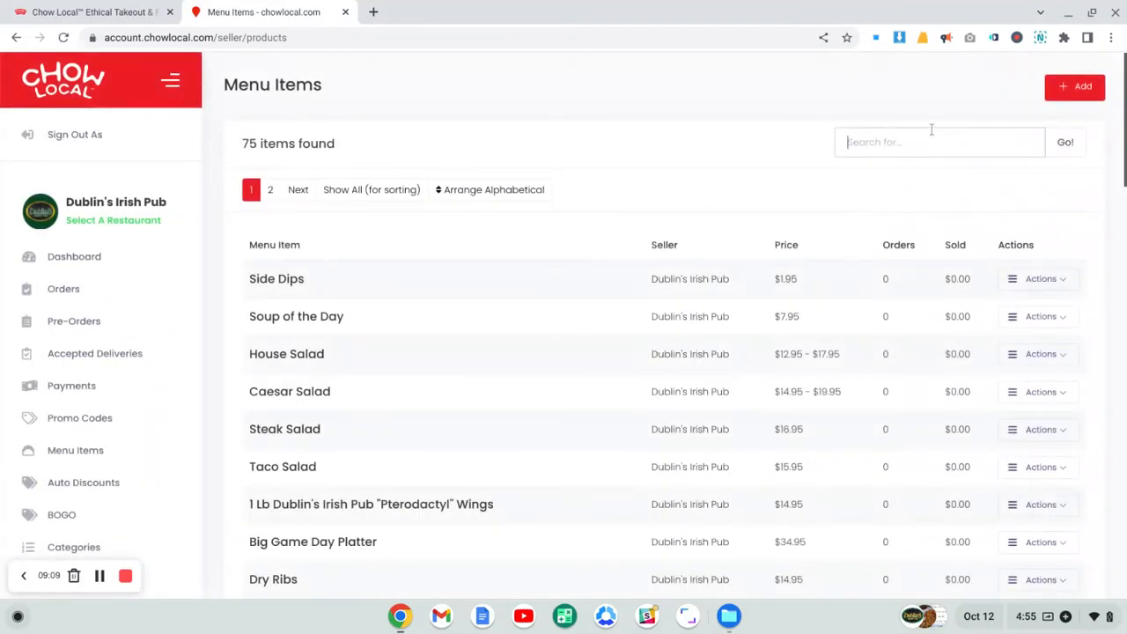
text(build)
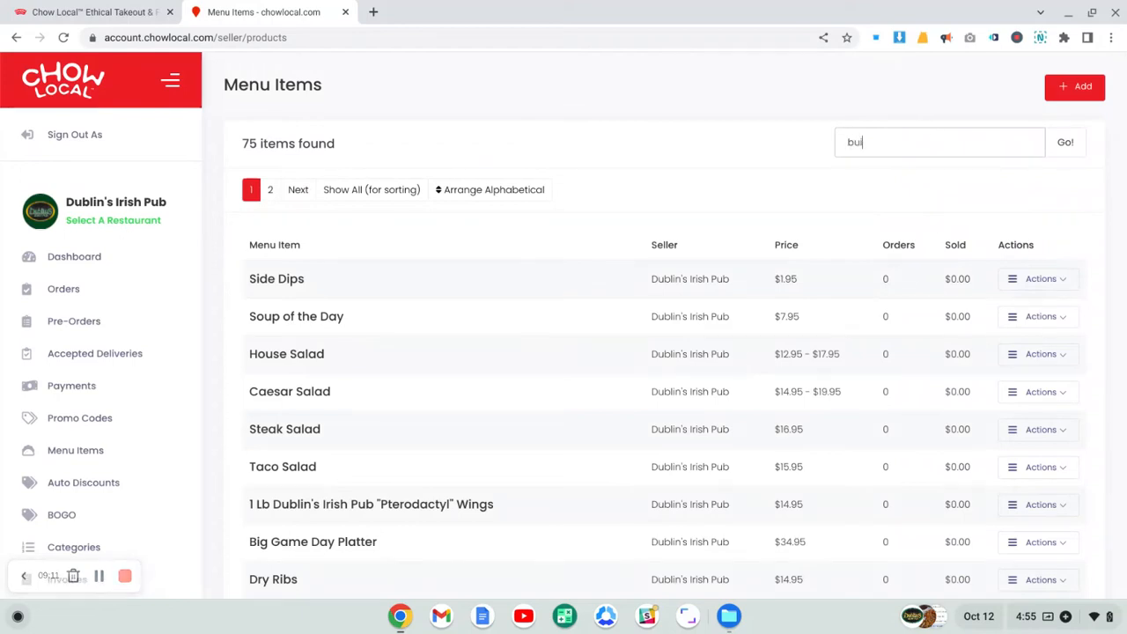
click(1078, 141)
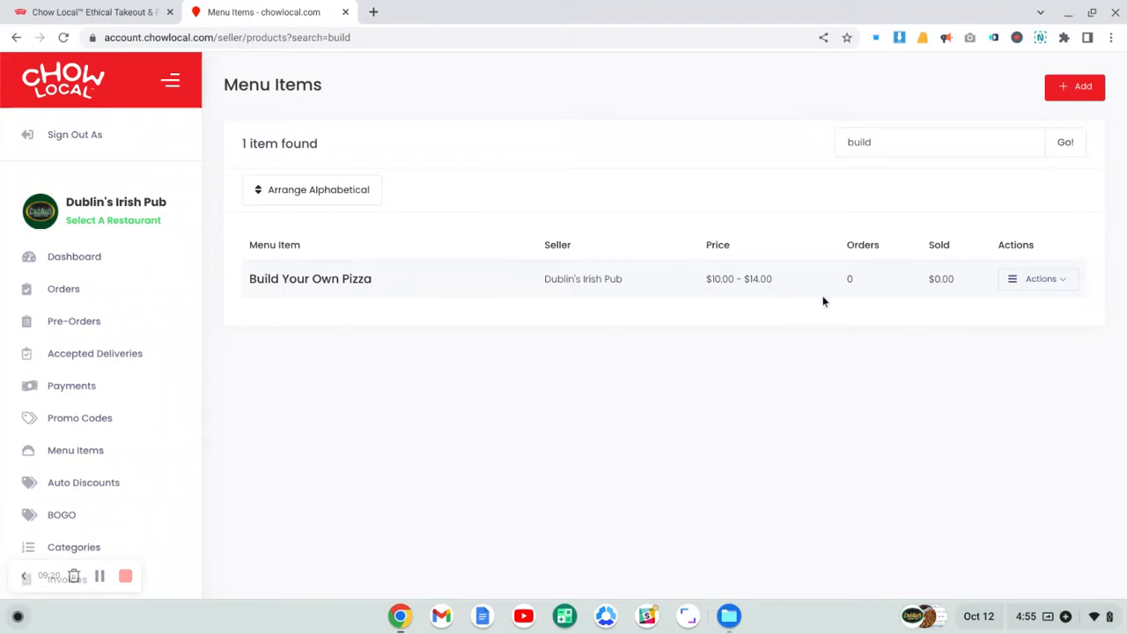
Step: Open the Build Your Own Pizza item for editing and open its selected add-on template, "Toppings - Test"
click(1046, 284)
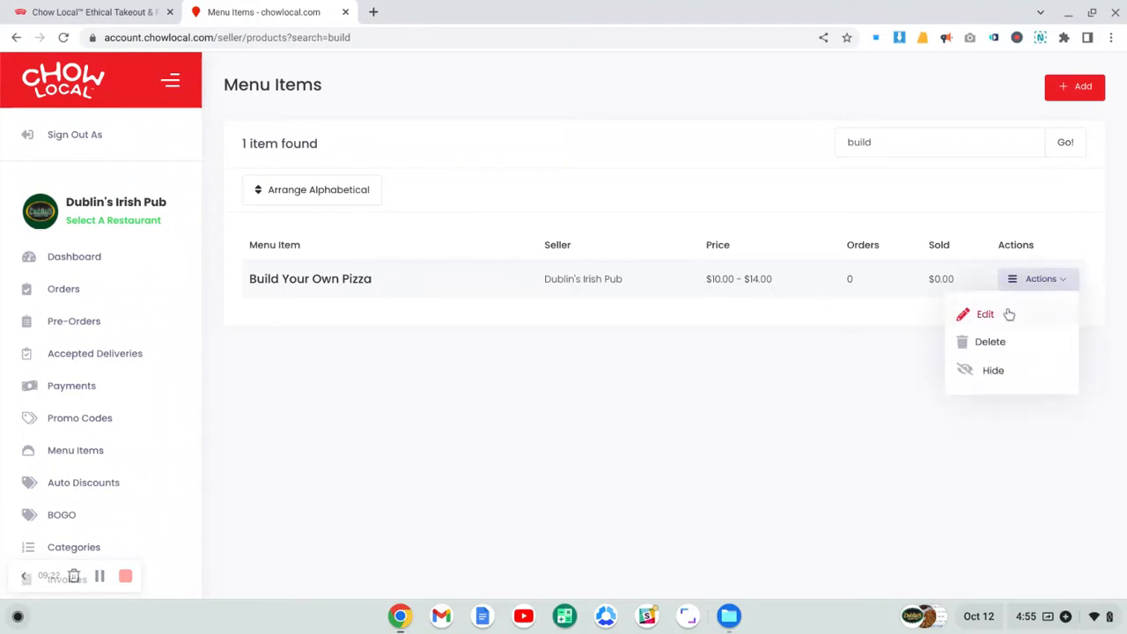
click(1008, 315)
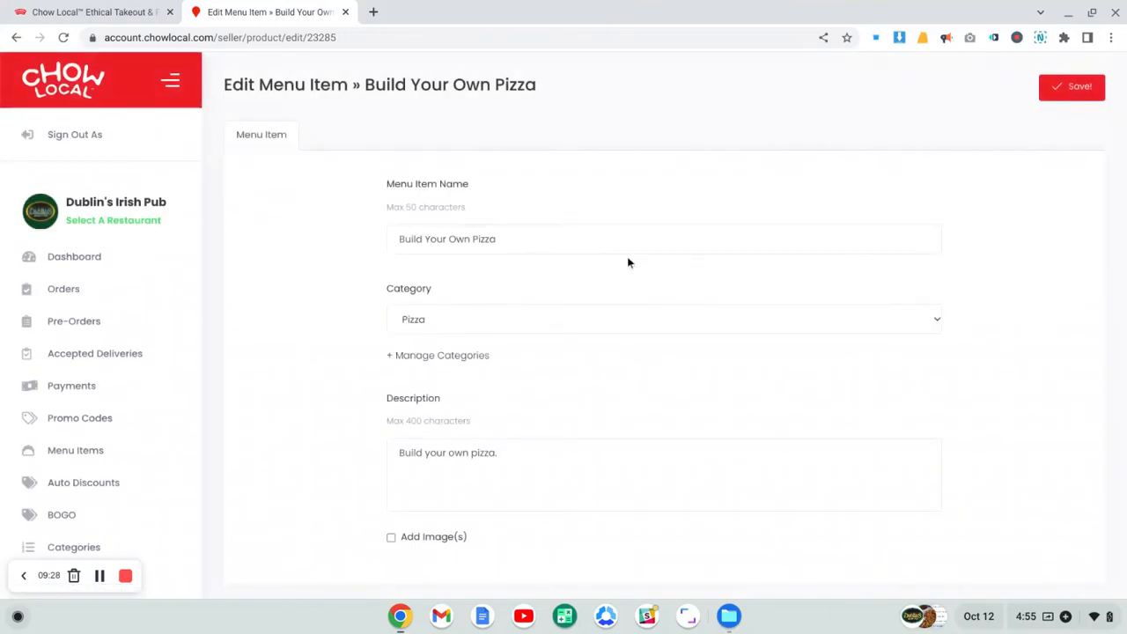
scroll(628, 262, down, 3)
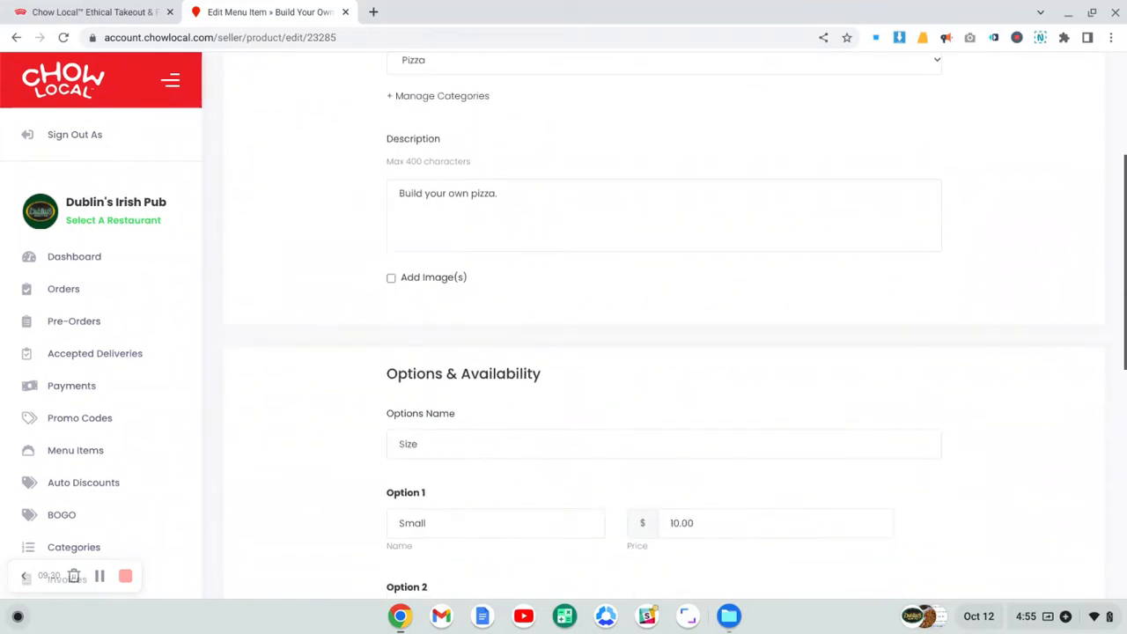
scroll(453, 232, down, 3)
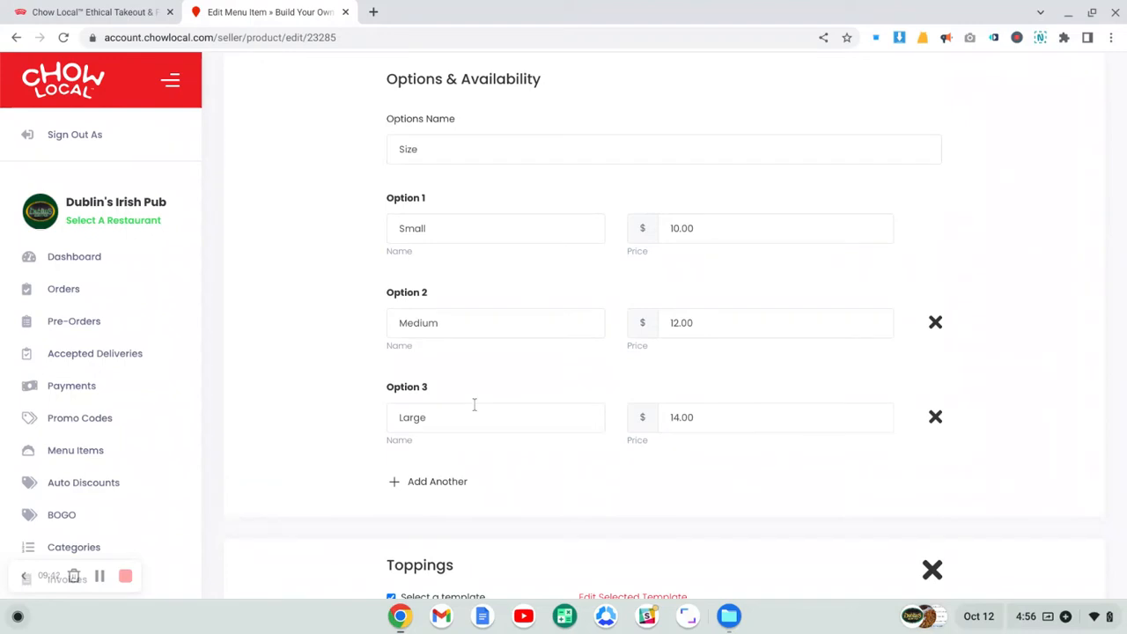
scroll(661, 335, down, 3)
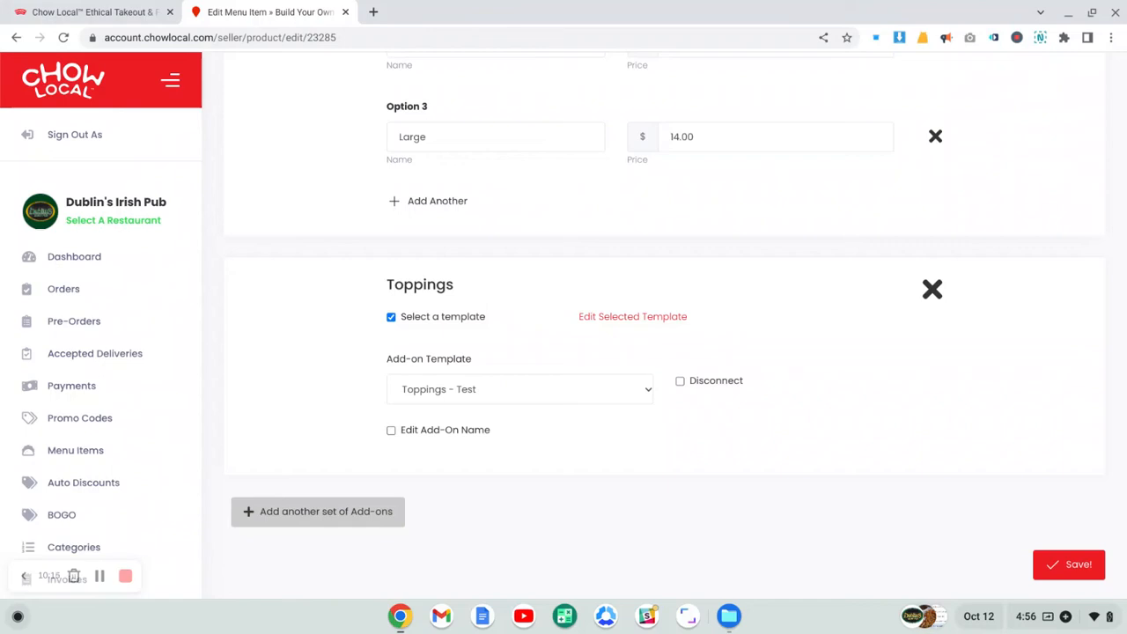
click(614, 322)
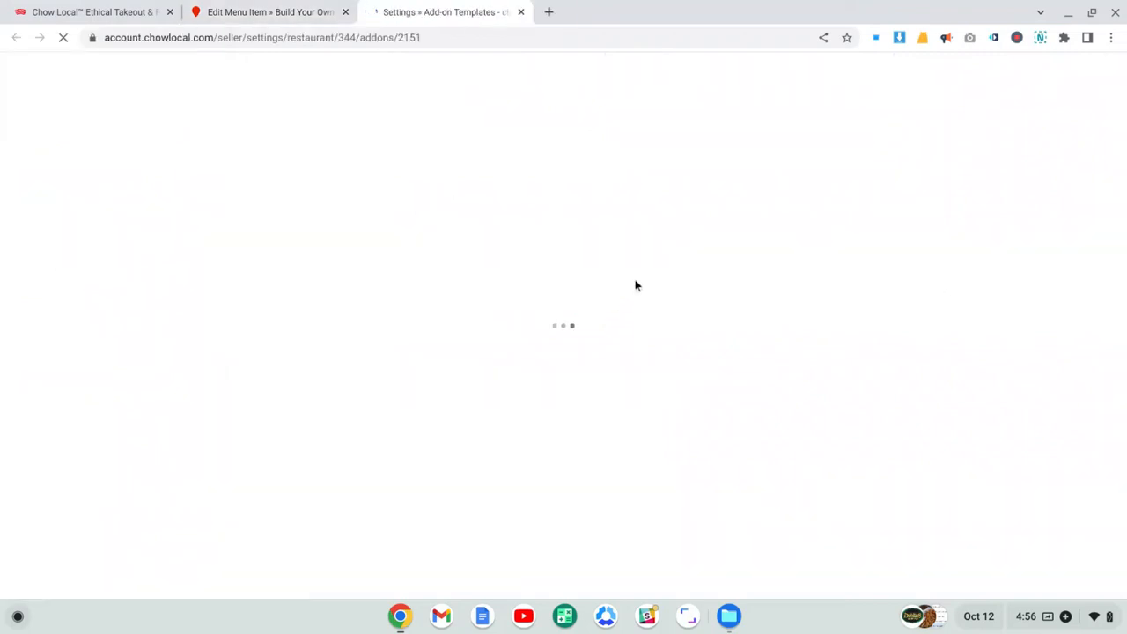
Step: Turn on per-option pricing for the add-ons in the Toppings template
scroll(636, 285, down, 2)
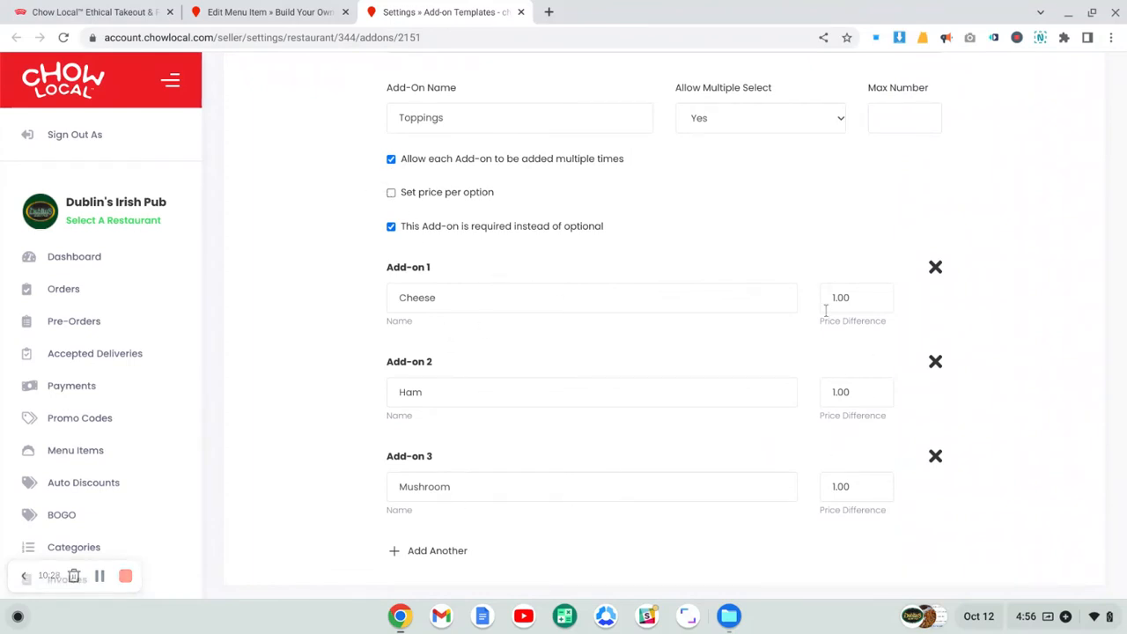
click(391, 193)
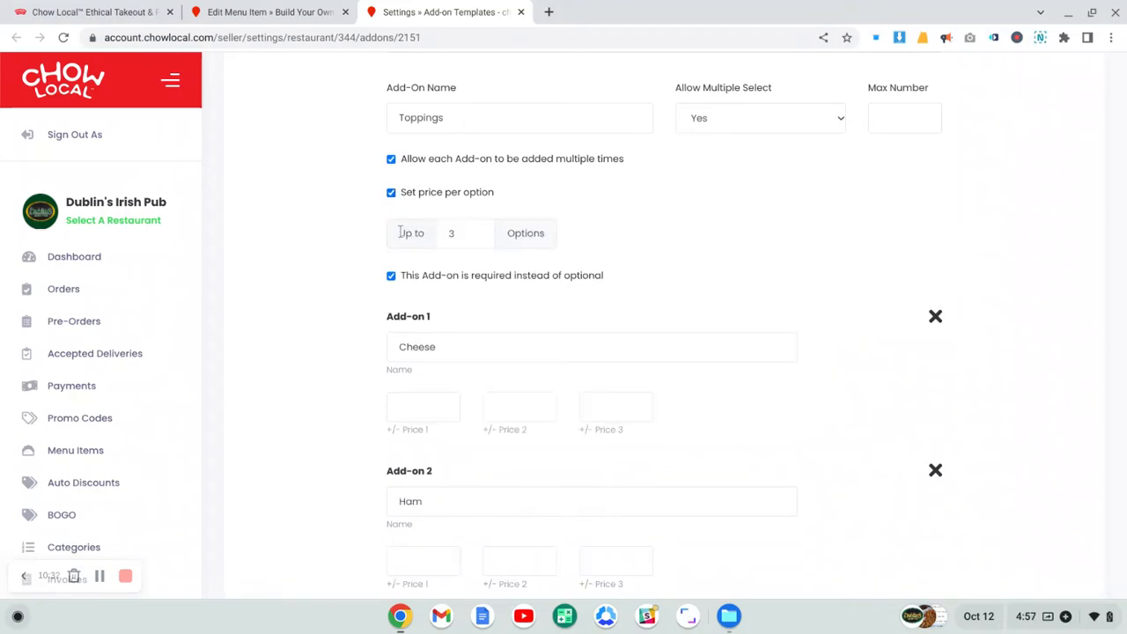
click(446, 236)
scroll(466, 251, down, 1)
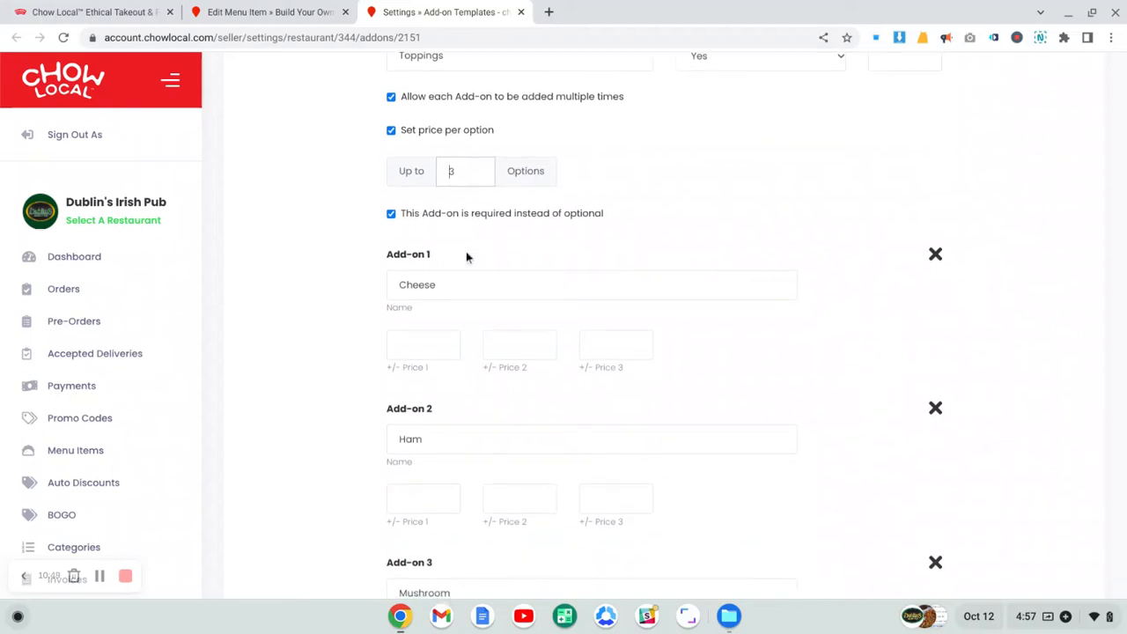
Step: Set the Cheese add-on's three option prices to 1.00, 1.50 and 2.00
click(433, 345)
text(1.00)
click(498, 349)
text(1.50)
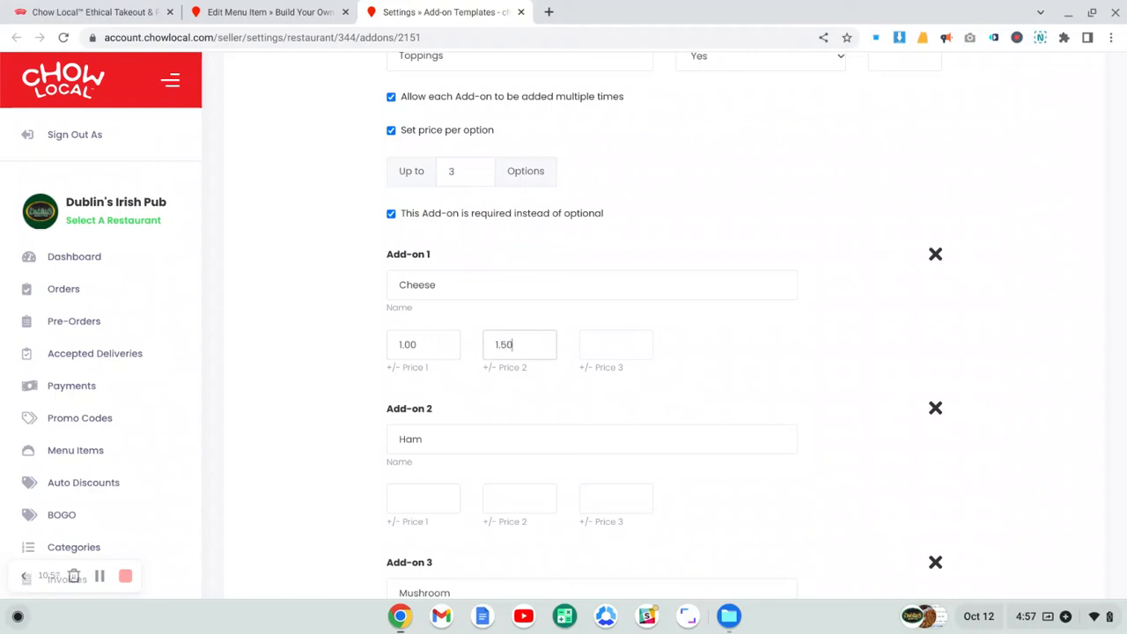
click(623, 339)
text(2.00)
Step: Set the Ham add-on's three option prices to 1.00, 1.50 and 2.00
scroll(448, 438, down, 1)
click(427, 453)
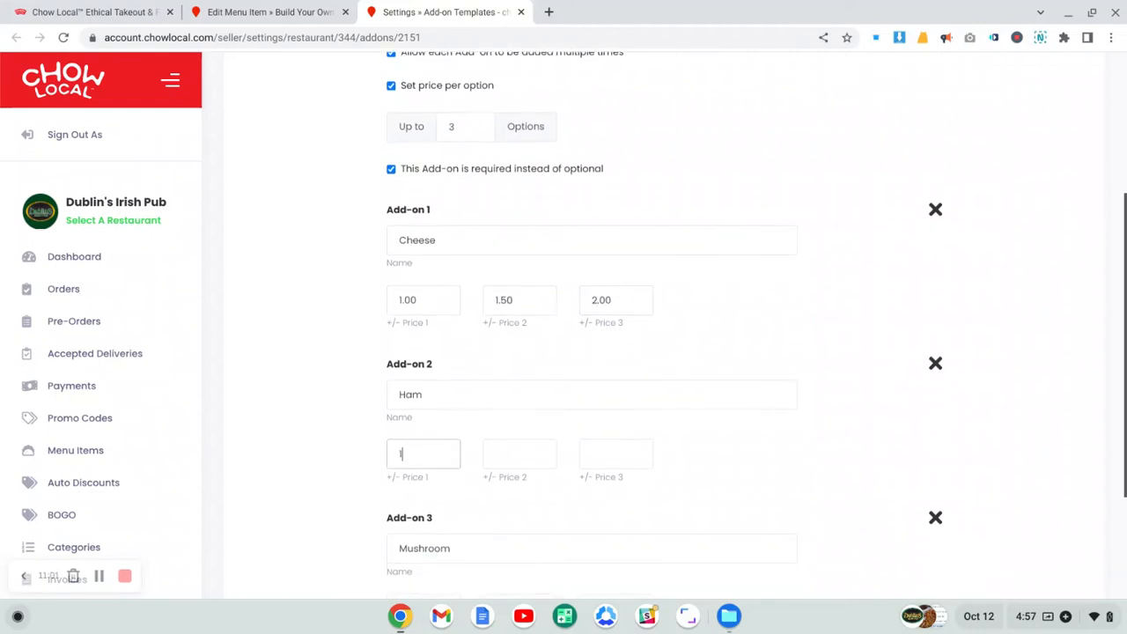
text(1.00)
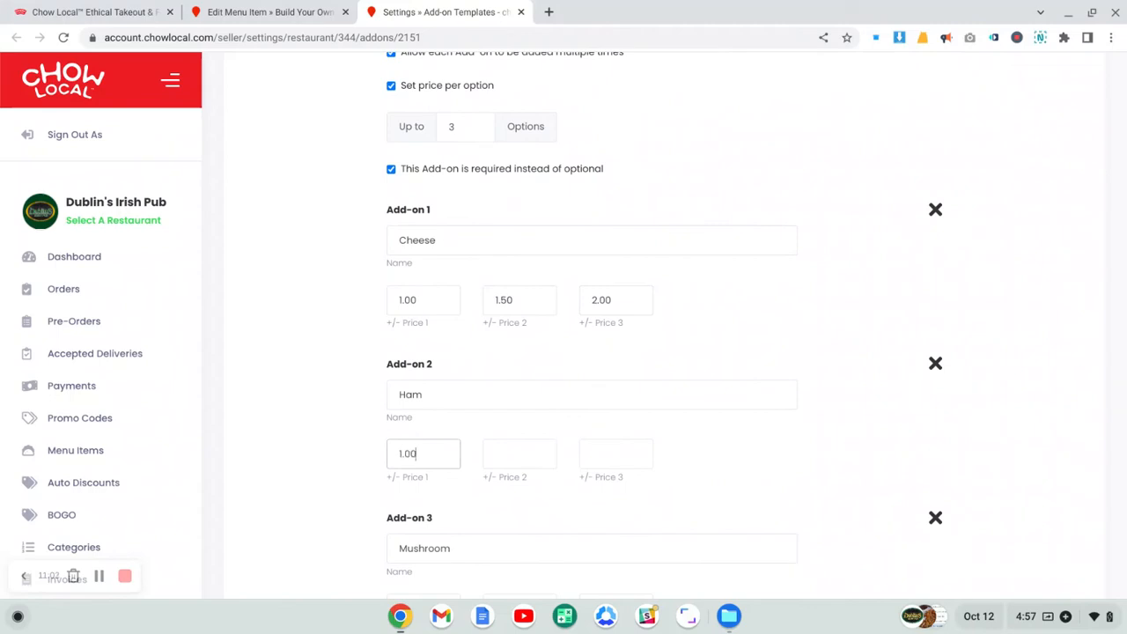
click(515, 454)
text(1.50)
click(608, 459)
text(2)
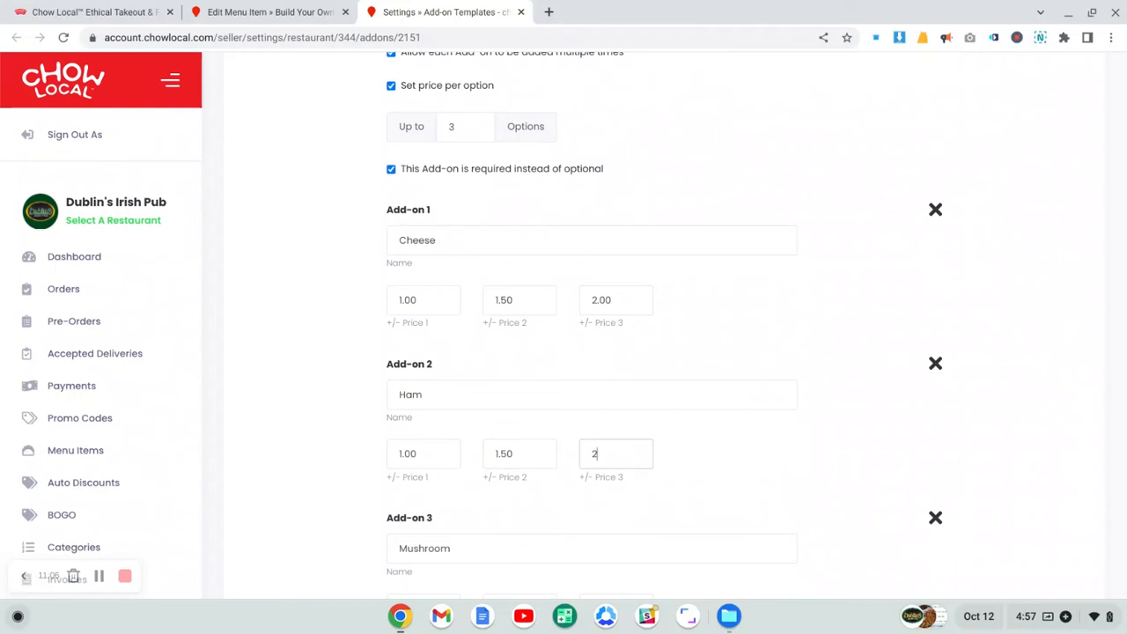
text(.00)
Step: Set the Mushroom add-on's three option prices to 1.00, 1.50 and 2.00
scroll(584, 414, down, 3)
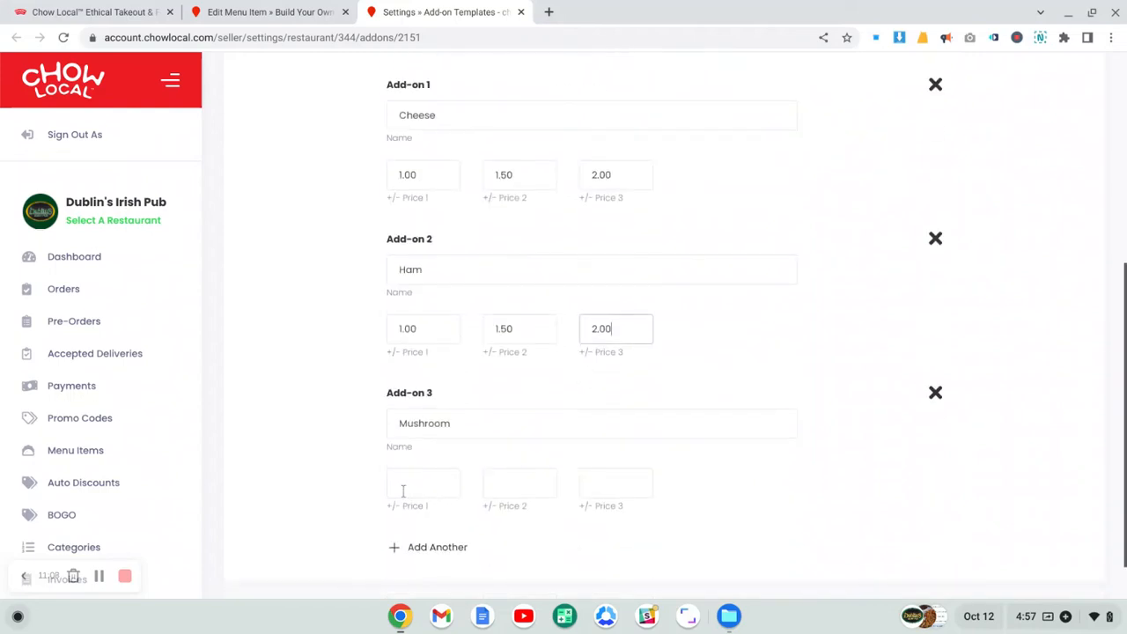
click(403, 488)
text(1.00)
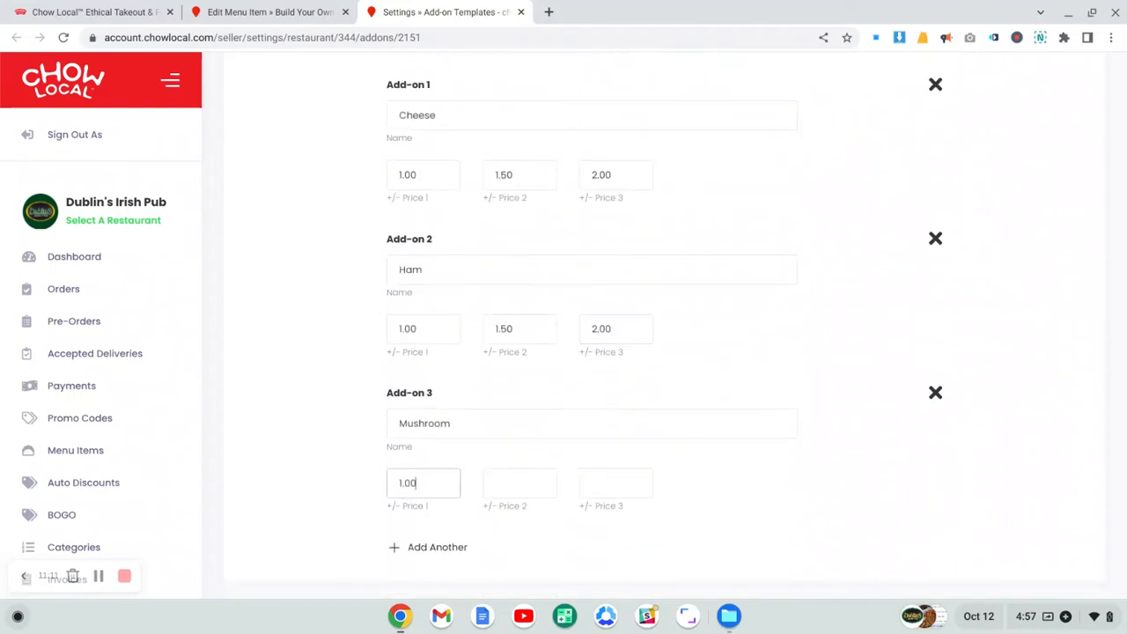
click(505, 476)
text(1.50)
click(592, 477)
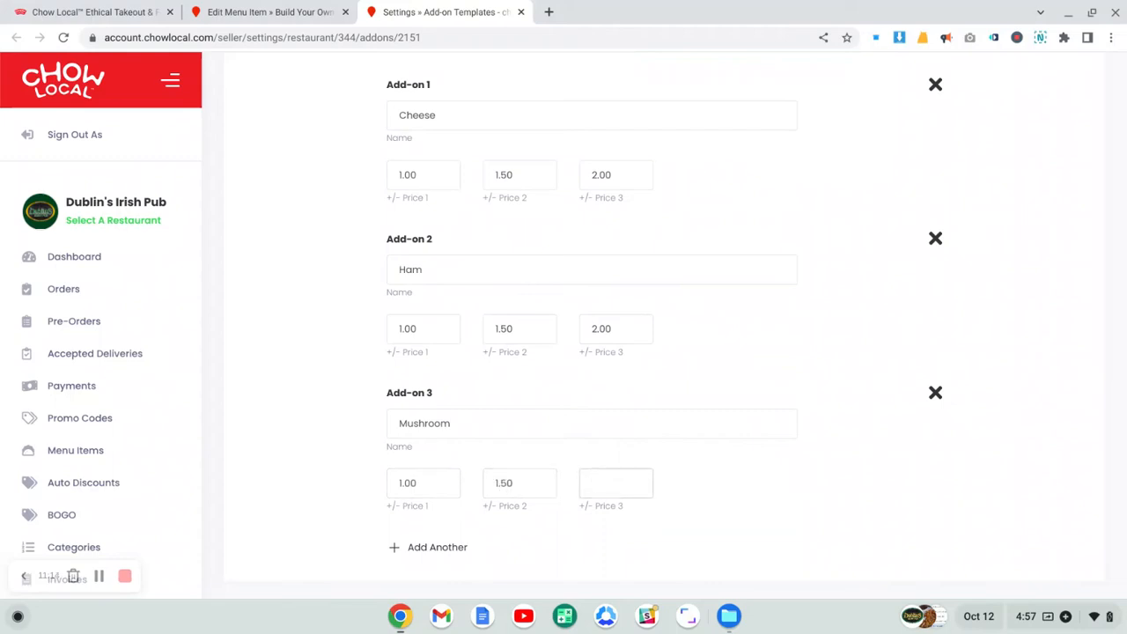
text(2.00)
scroll(779, 398, down, 1)
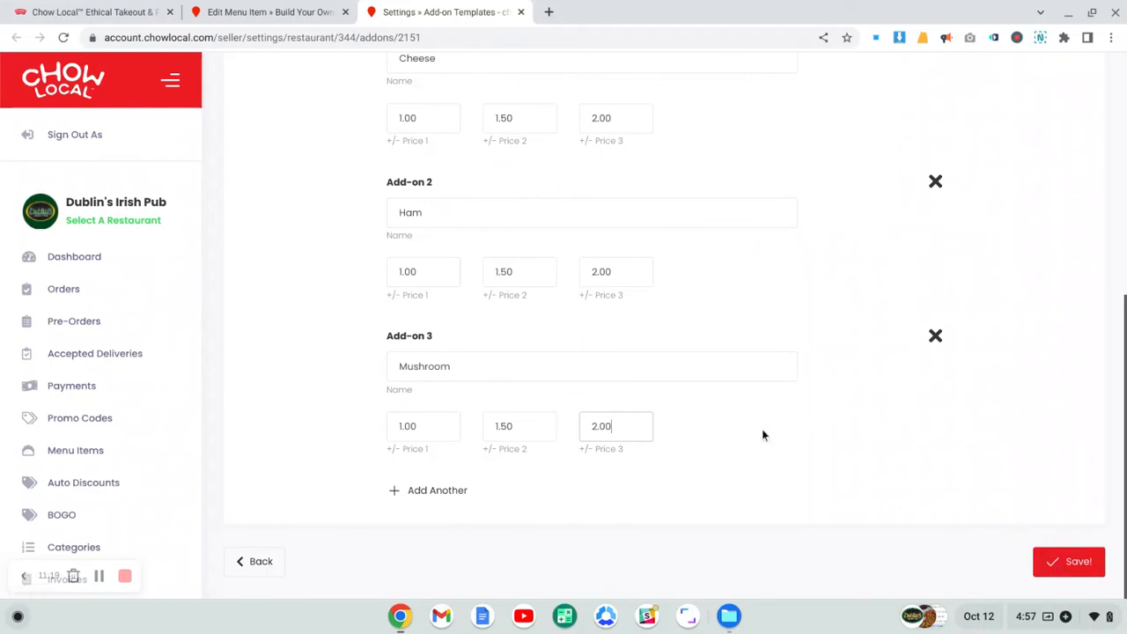
scroll(762, 431, up, 2)
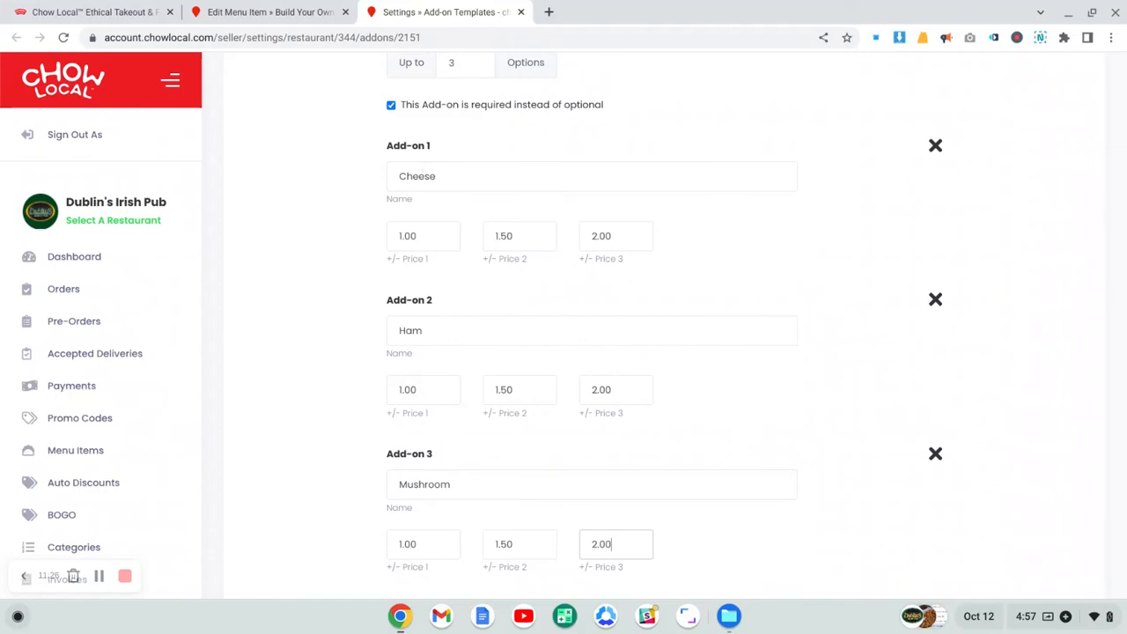
Step: Save the Toppings - Test add-on template with its per-option prices
scroll(1044, 516, down, 2)
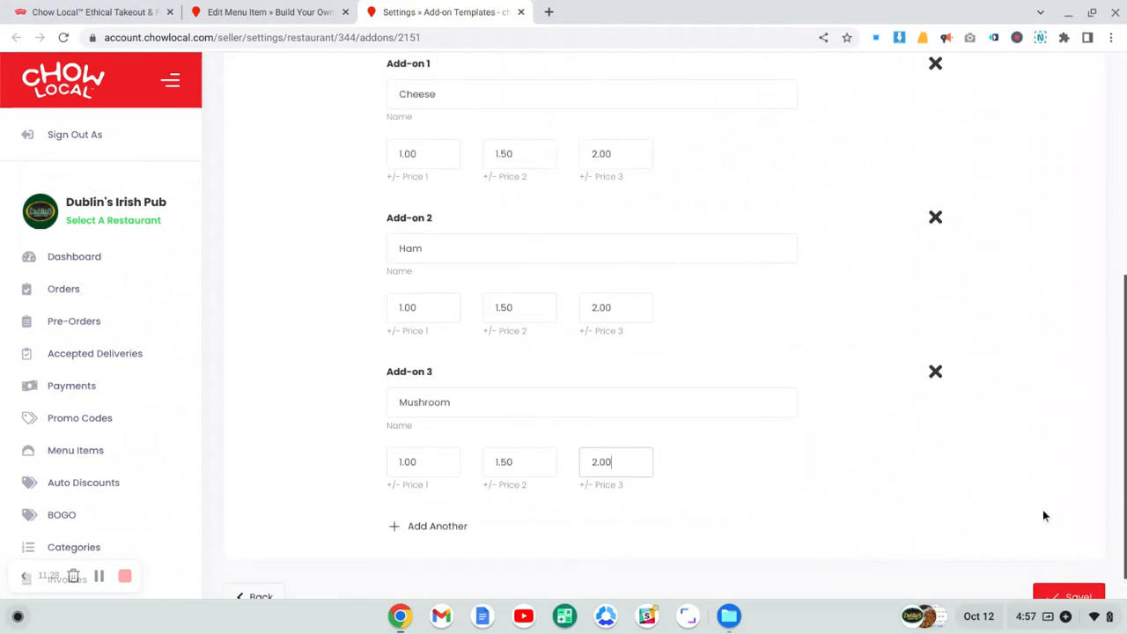
click(1068, 594)
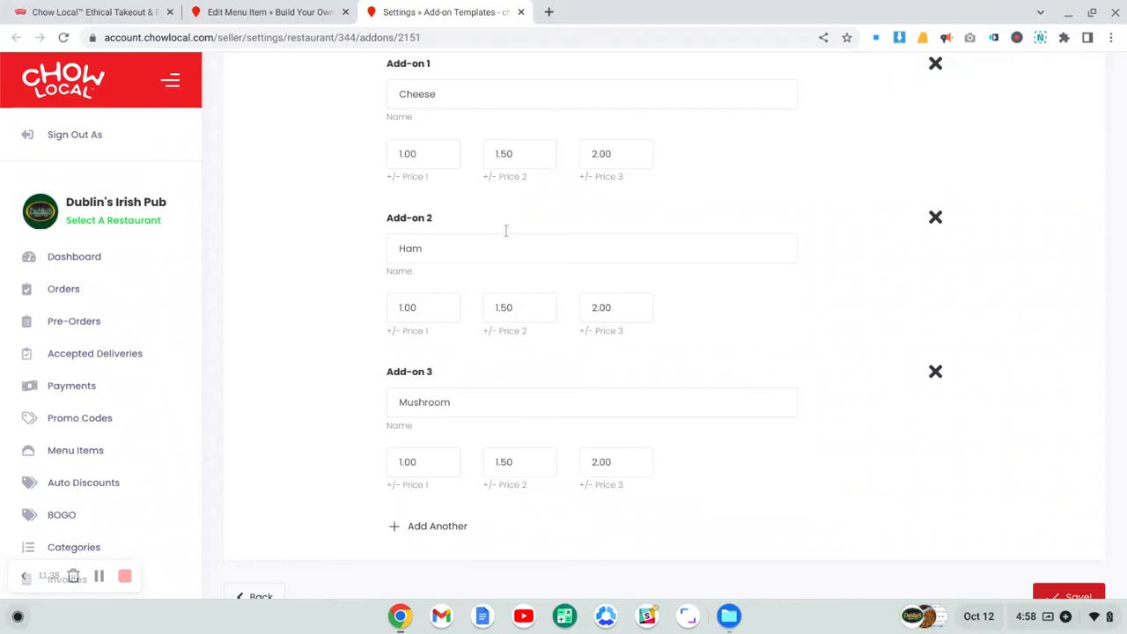
Step: Return to the Build Your Own Pizza item and open its selected Toppings template for editing
scroll(506, 232, up, 5)
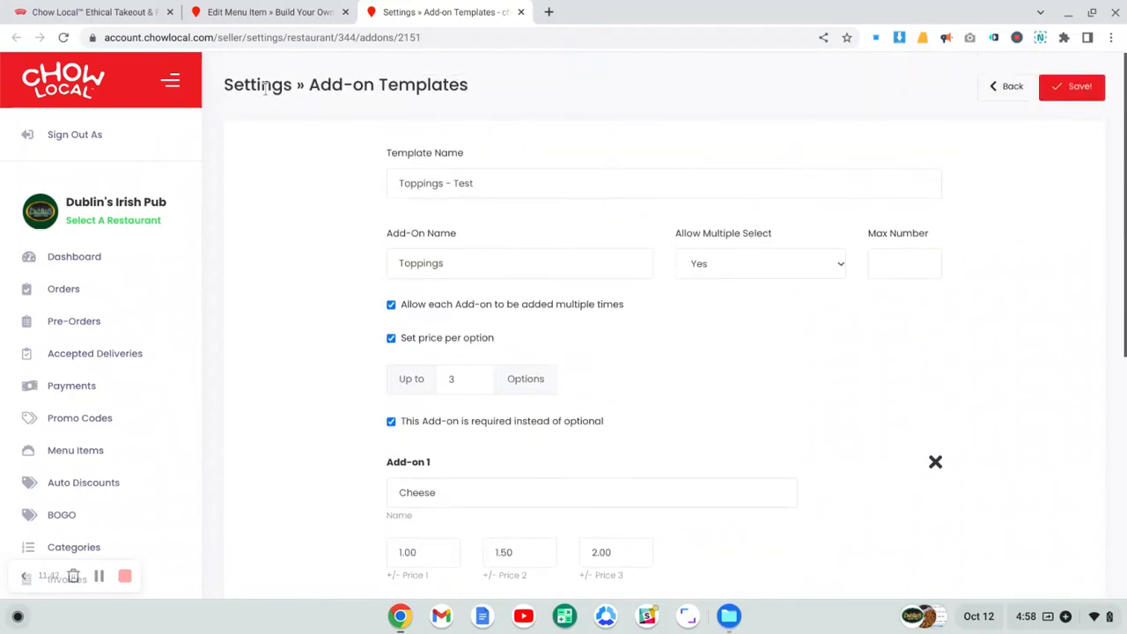
drag(224, 85, 478, 85)
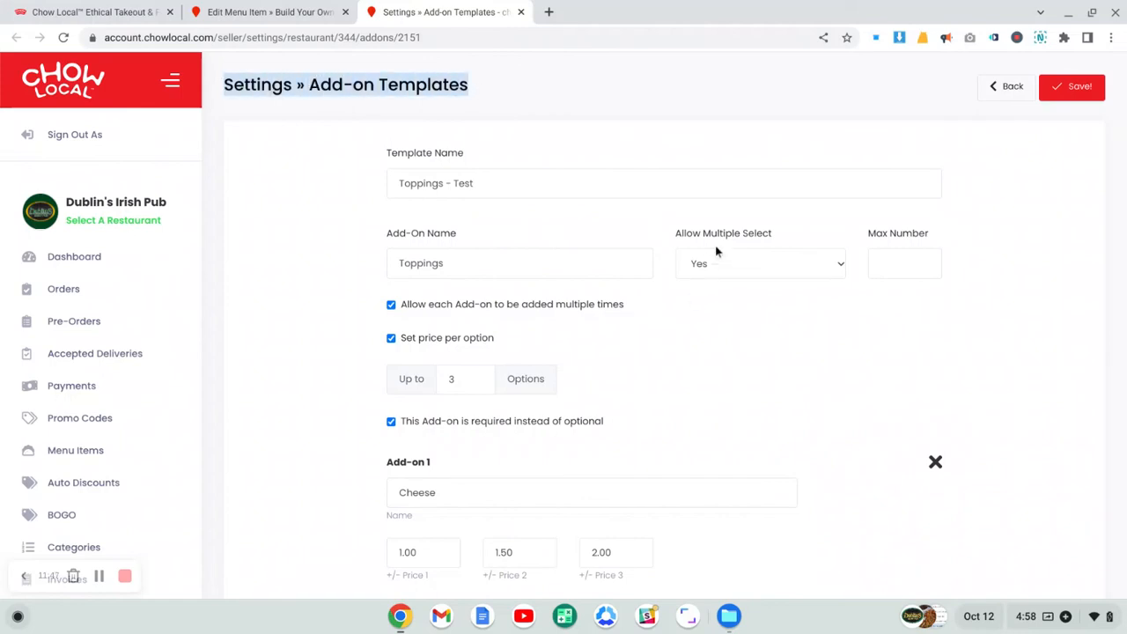
click(295, 18)
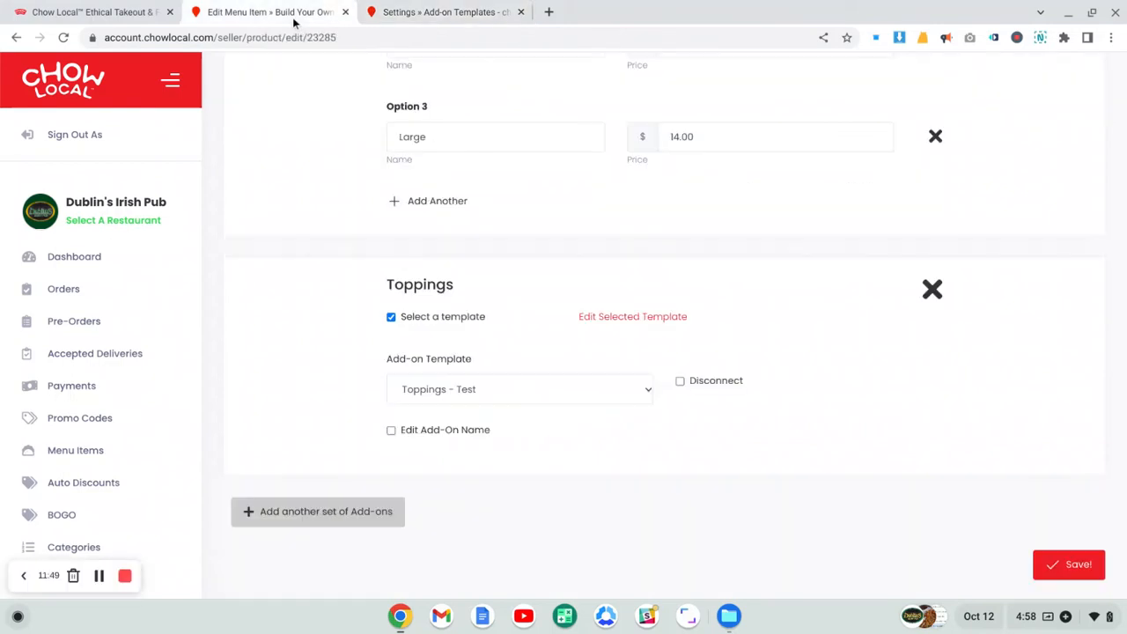
click(595, 319)
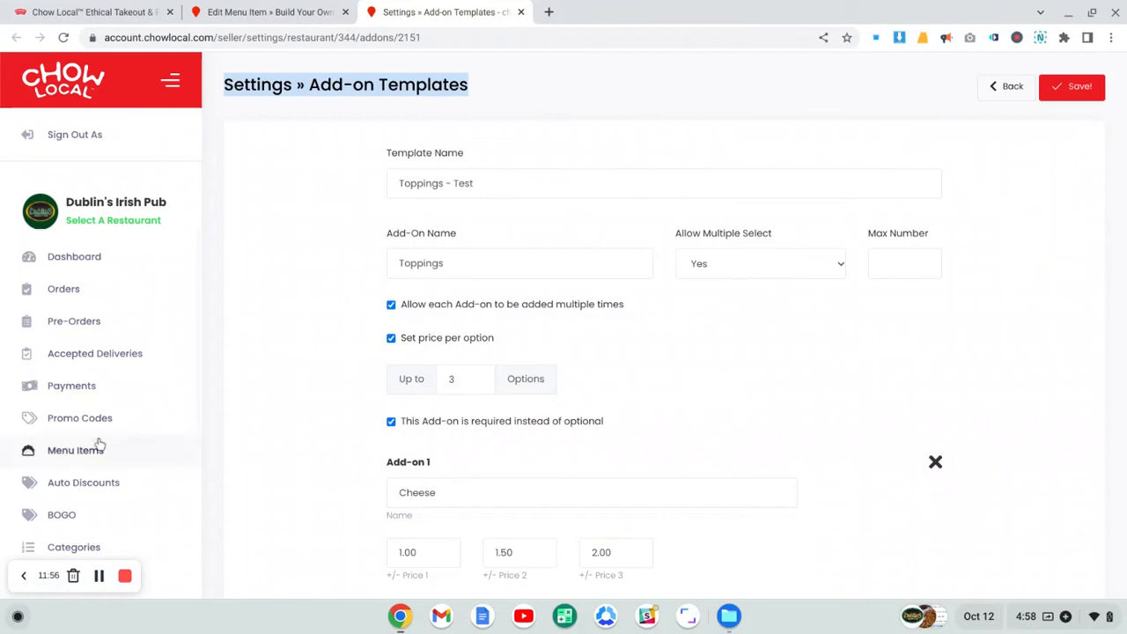
Step: View the add-on templates list in the restaurant settings and check the actions for Toppings - Test, then close that page
scroll(96, 440, down, 2)
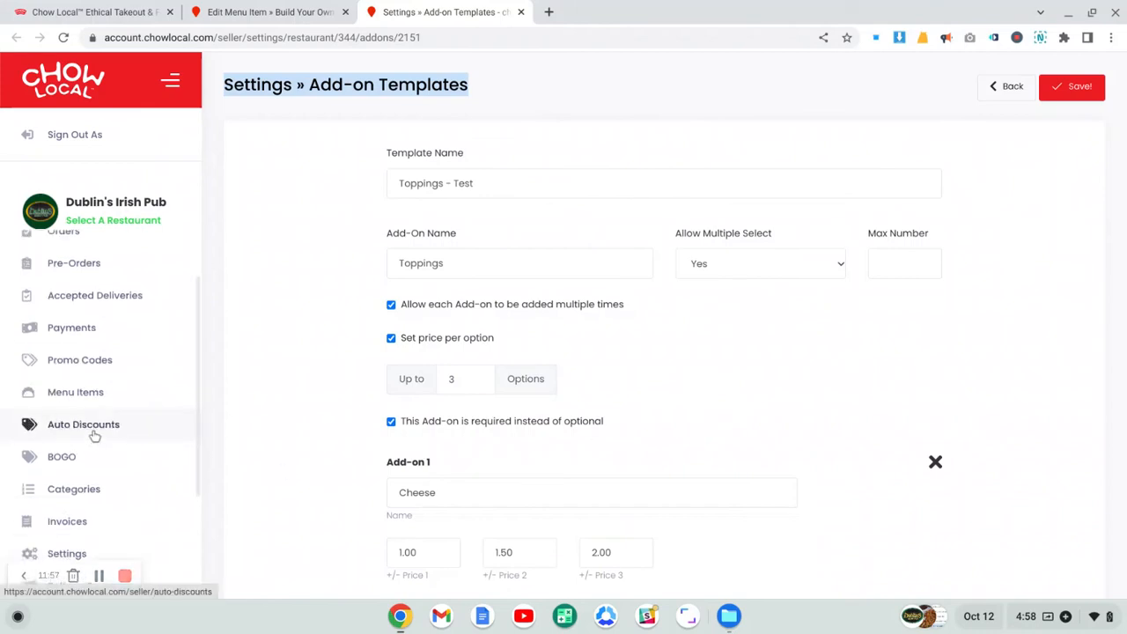
click(54, 547)
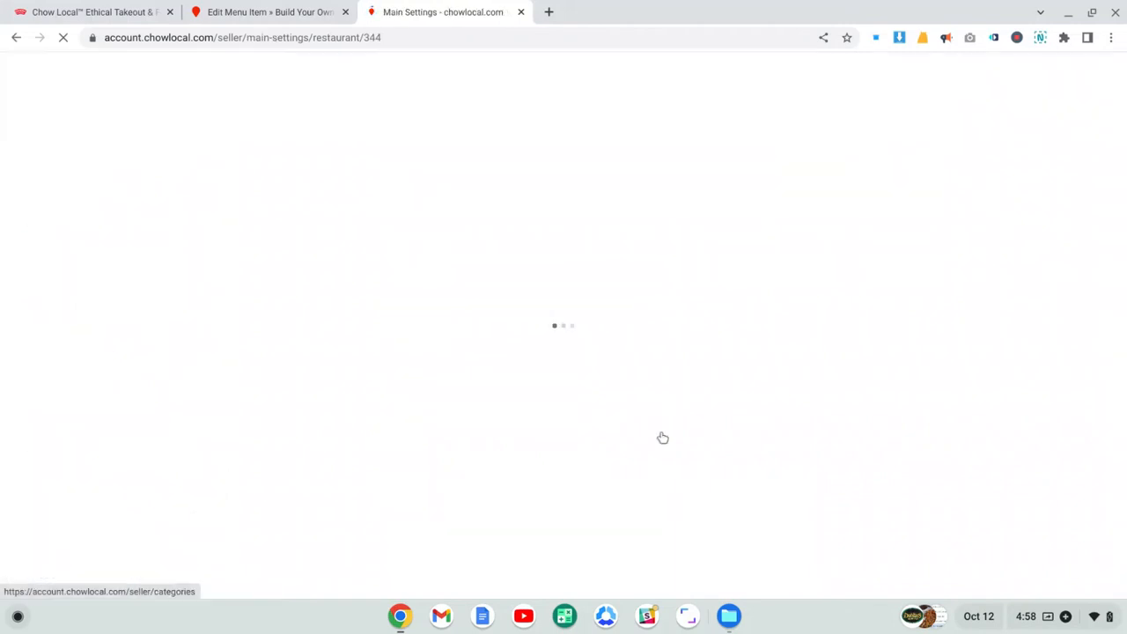
scroll(511, 259, down, 3)
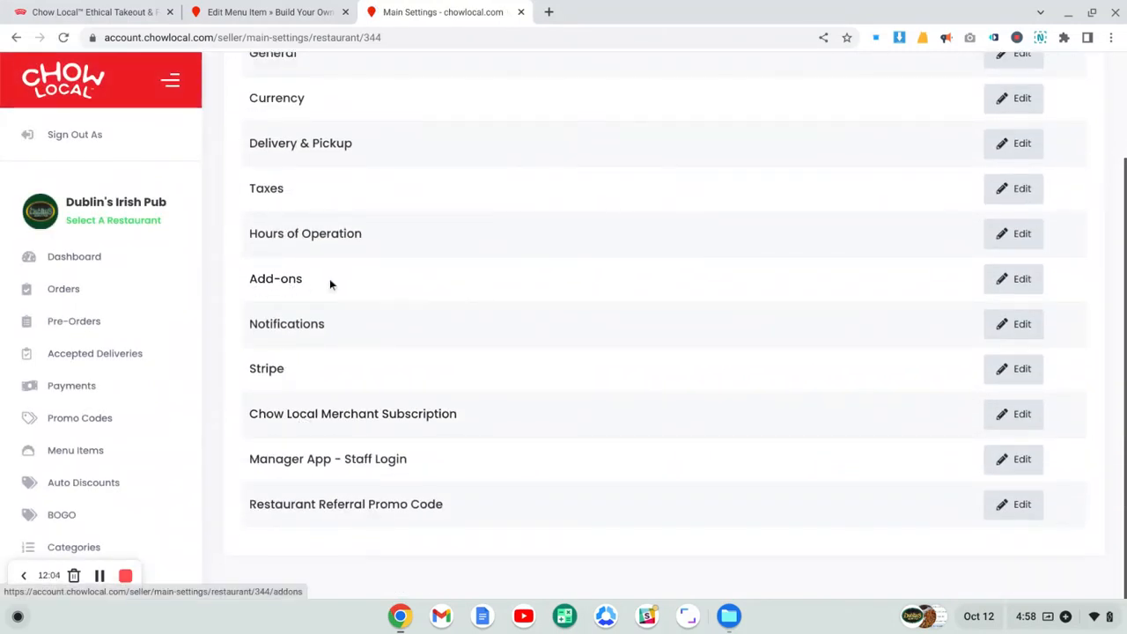
click(1015, 289)
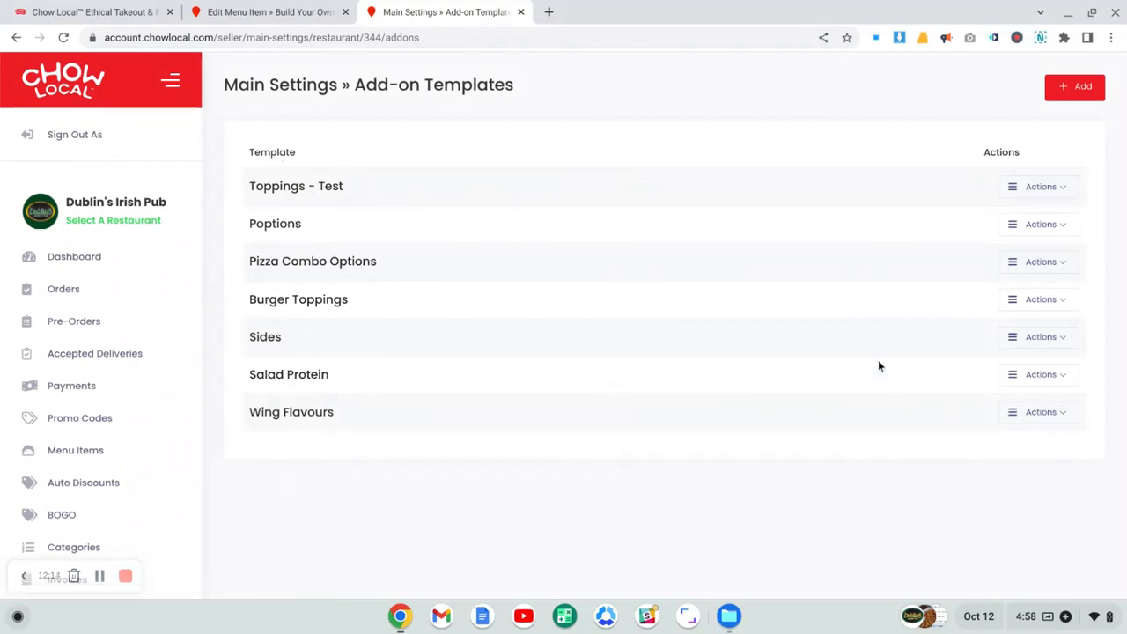
click(1039, 191)
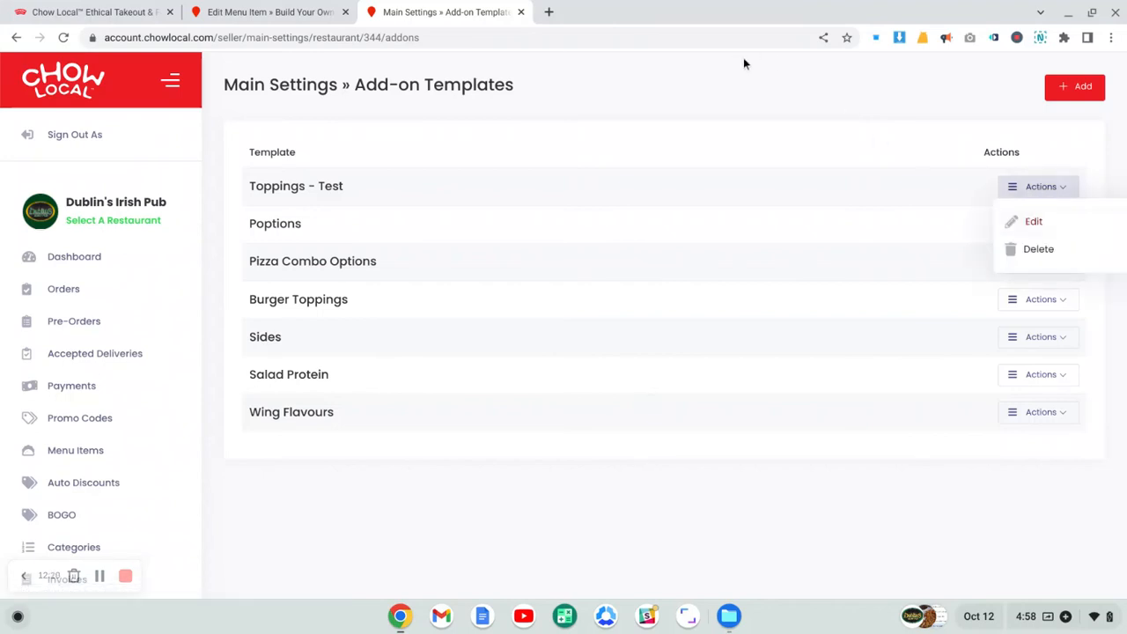
click(521, 12)
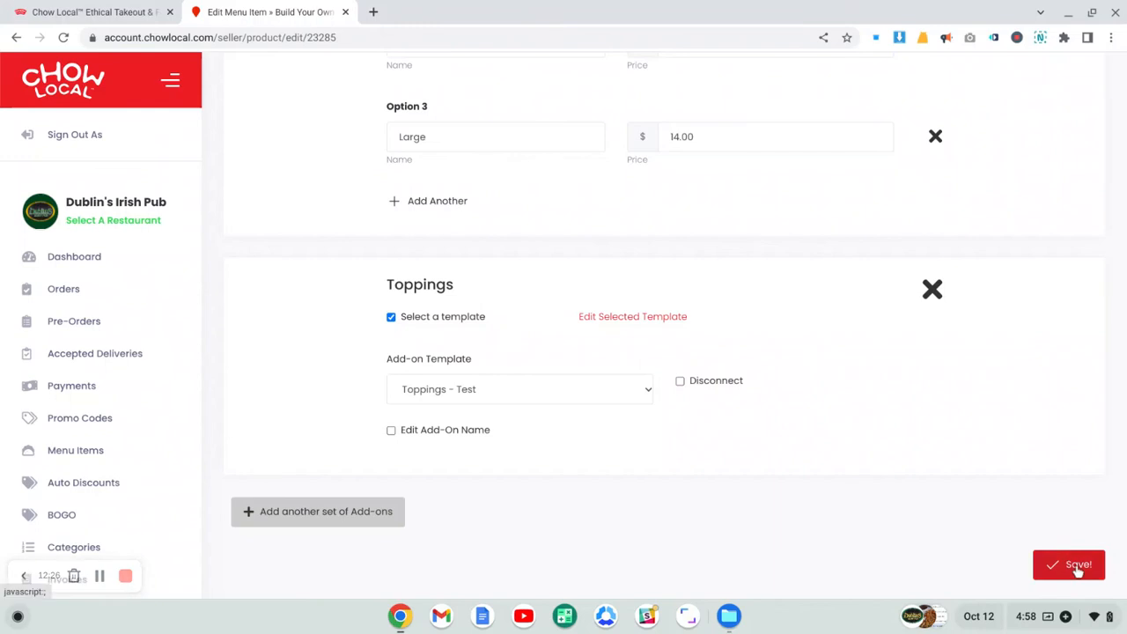
Step: Add another set of add-ons to the pizza item and name it Drinks
click(357, 523)
scroll(511, 374, down, 2)
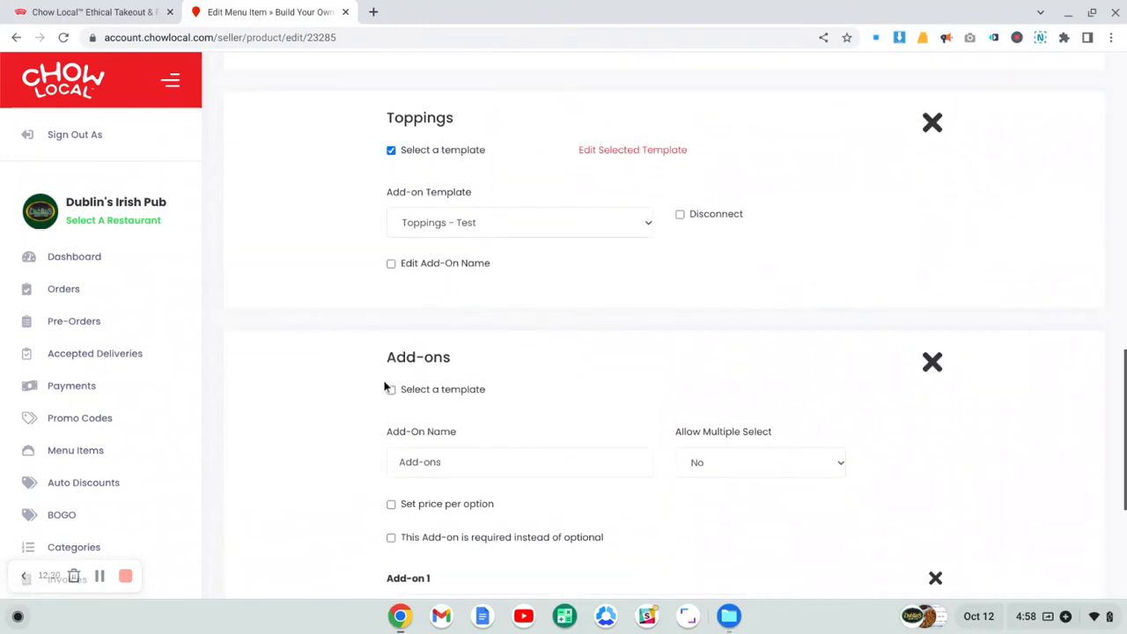
drag(469, 461, 377, 459)
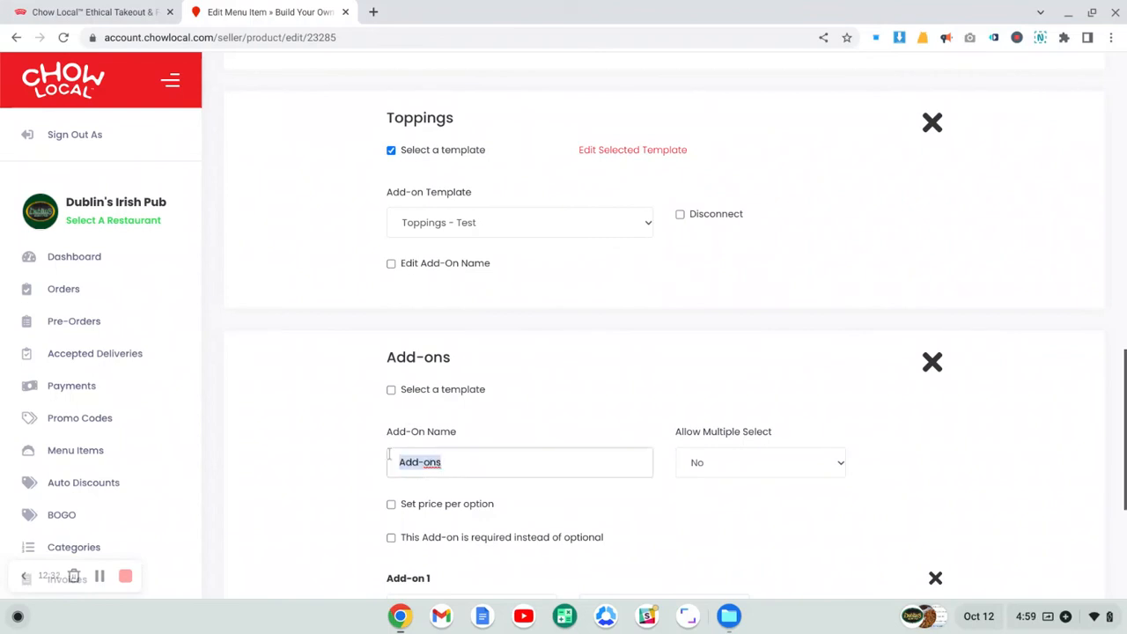
text(Drin)
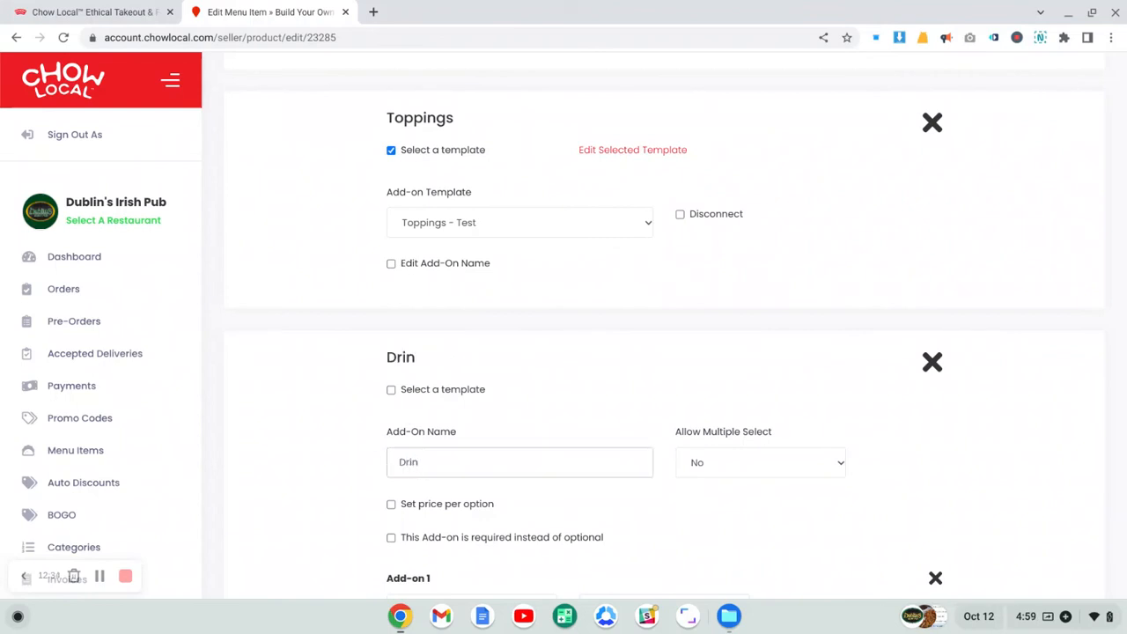
text(ks)
Step: Set Allow Multiple Select to Yes for the Drinks add-on set
scroll(579, 329, down, 3)
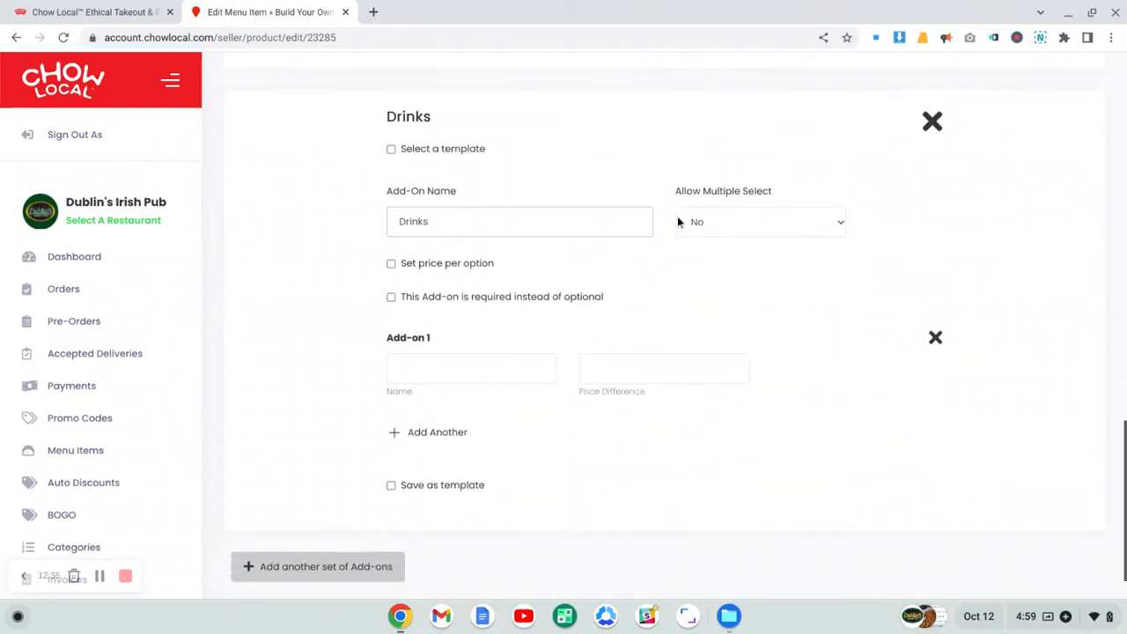
click(677, 222)
click(701, 271)
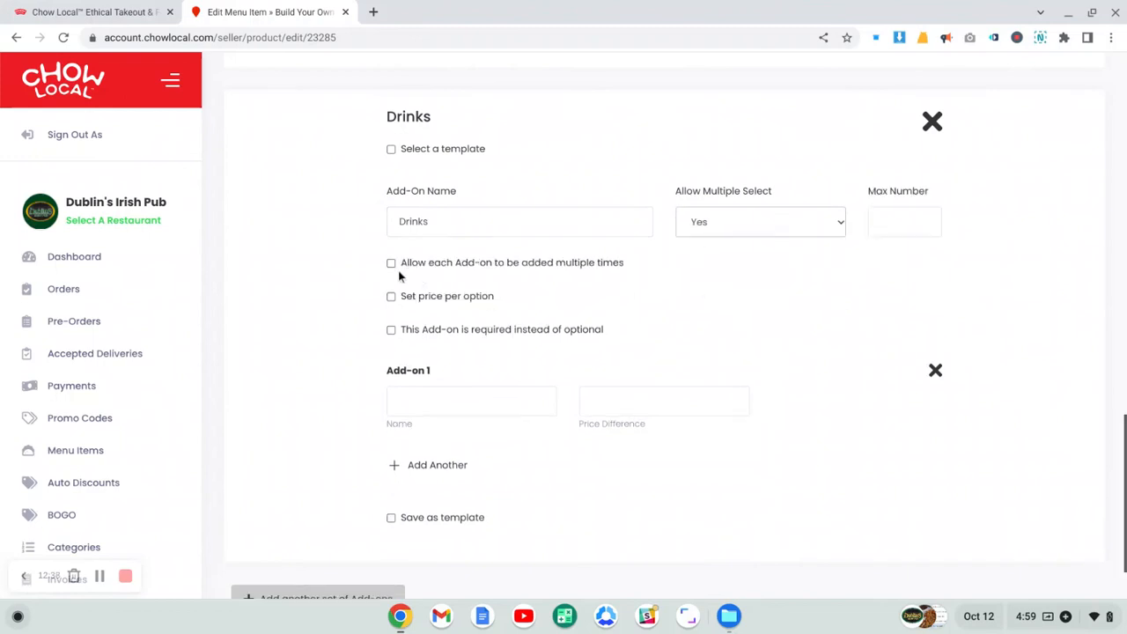
Step: Name the first add-on in the Drinks set Coke
click(400, 400)
text(Co)
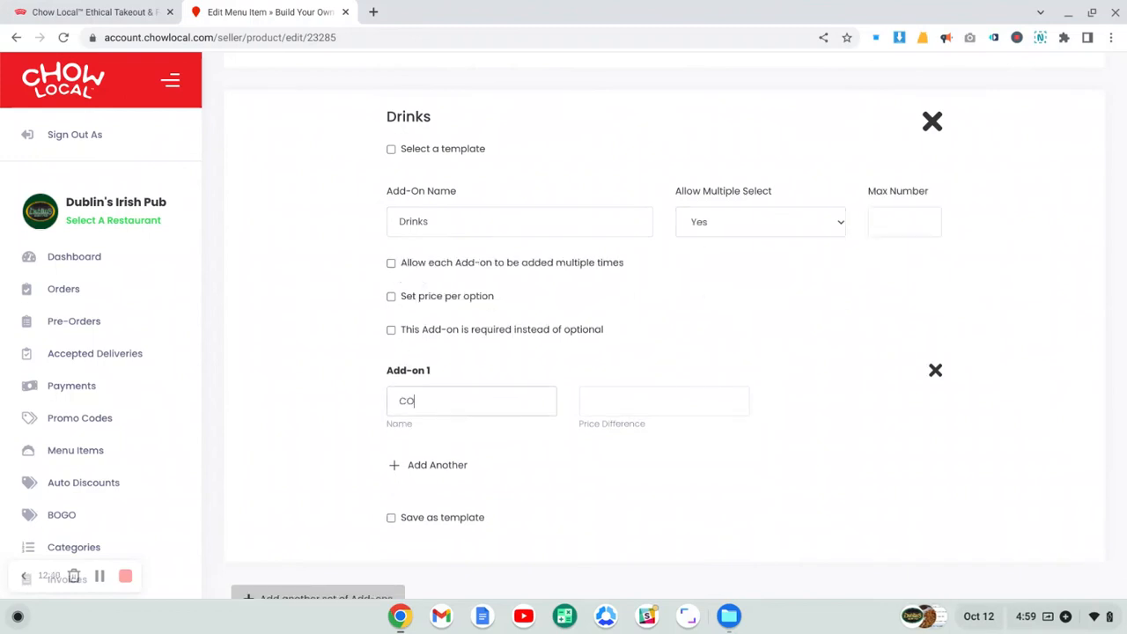
text(ke)
key(BackSpace)
key(BackSpace)
key(BackSpace)
text(oke)
key(Tab)
Step: Add two more add-ons named Sprite and Water to the Drinks set
click(410, 465)
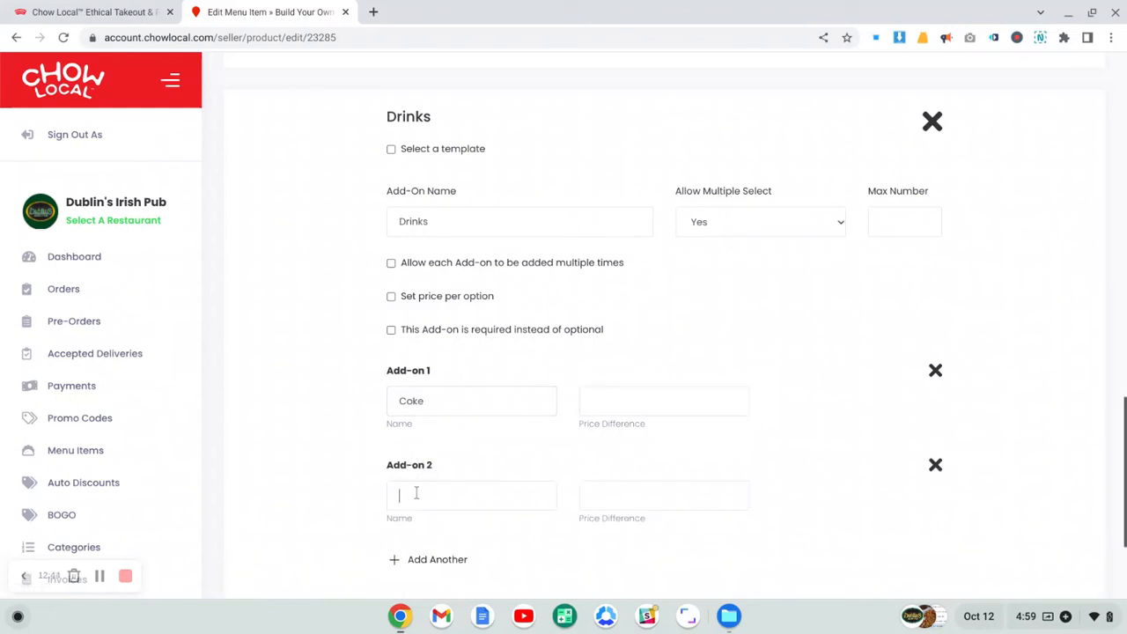
click(417, 494)
text(Sprite)
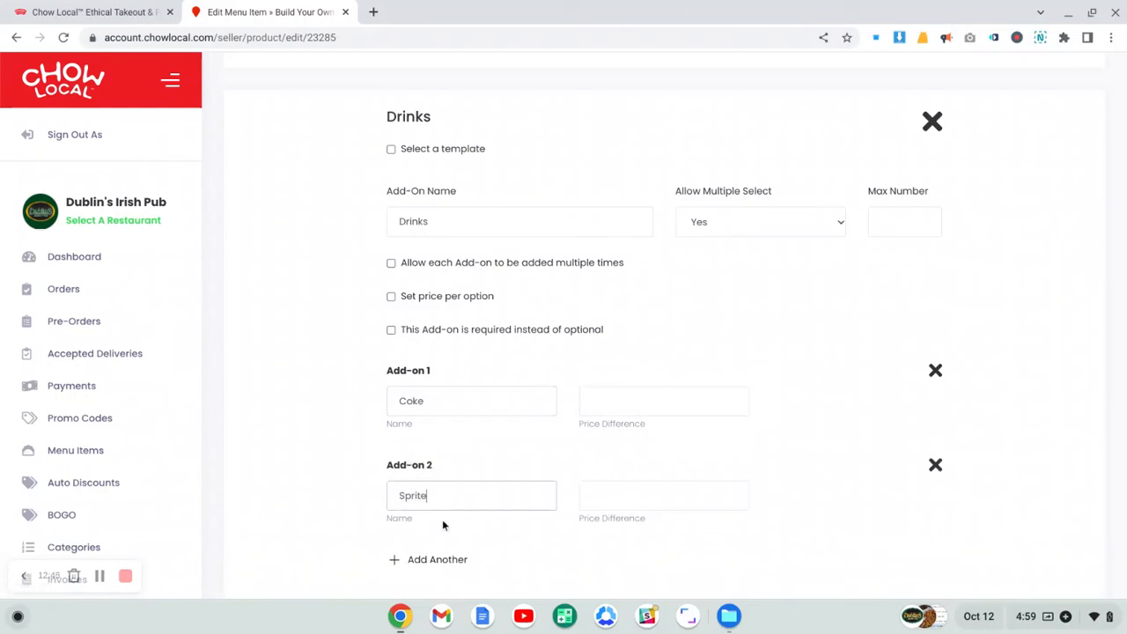
click(410, 558)
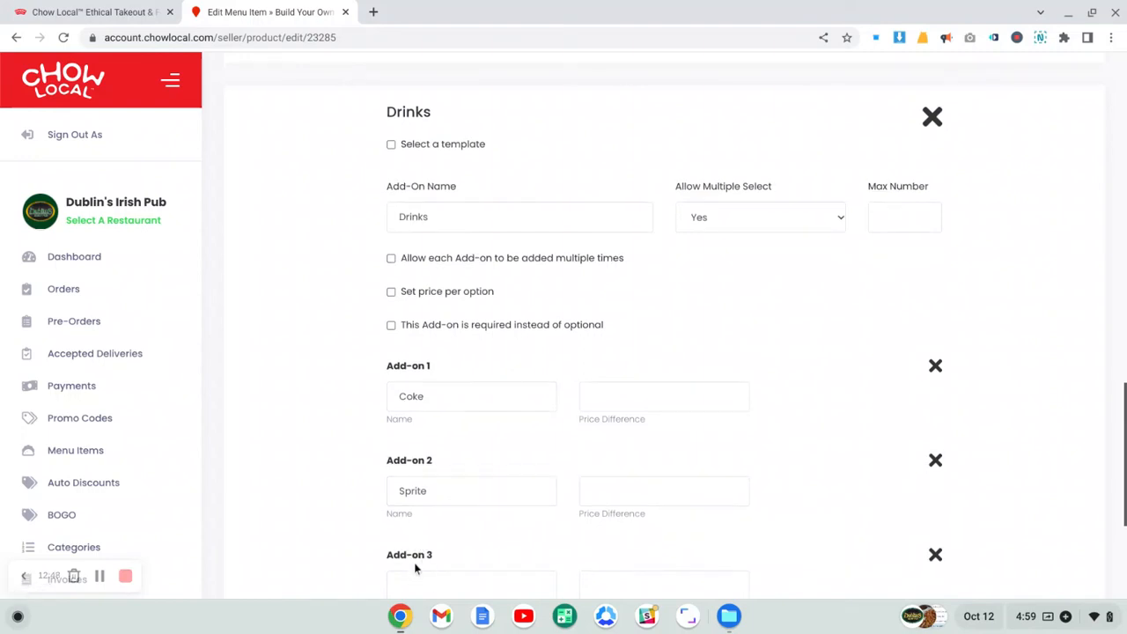
click(410, 578)
text(Water)
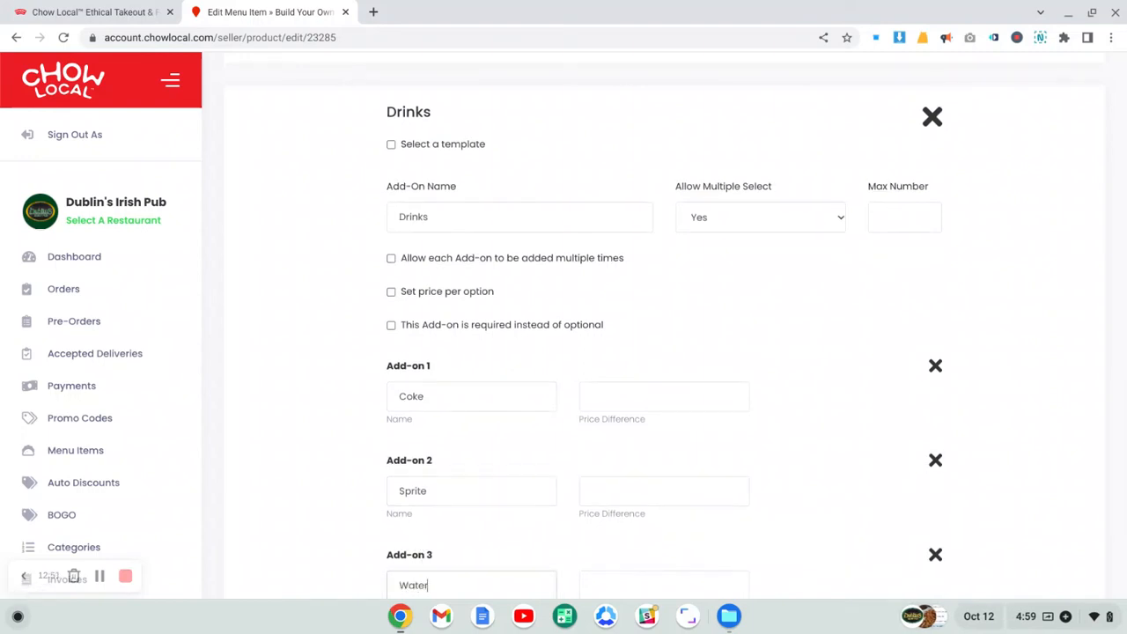
Step: Set the price difference of Coke, Sprite and Water to 1.50 each
scroll(516, 445, down, 1)
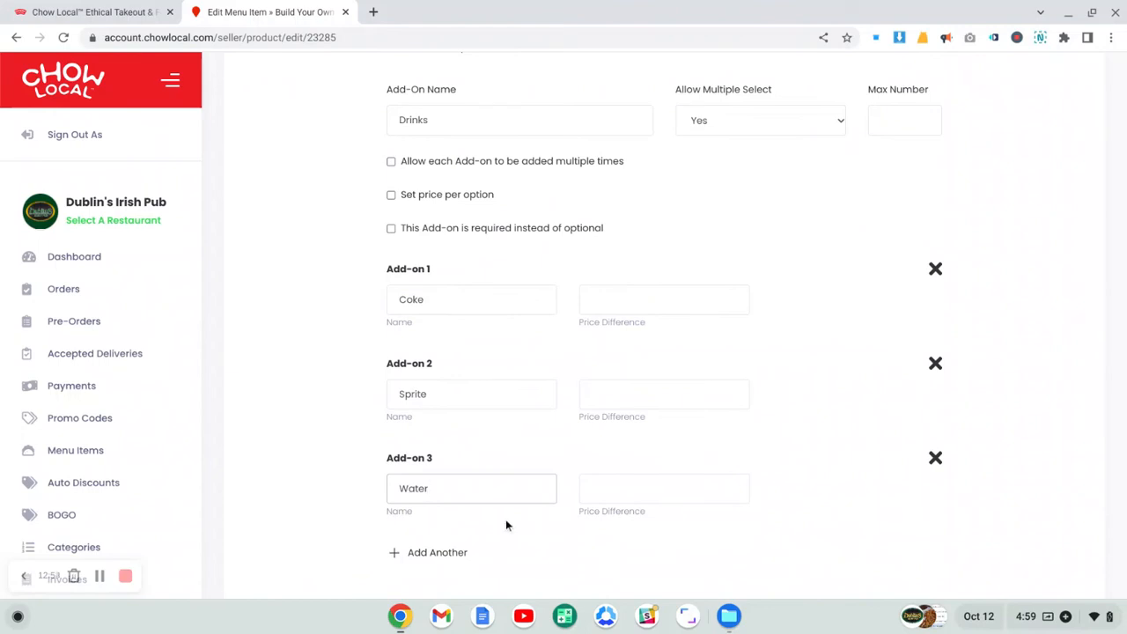
click(613, 300)
text(1)
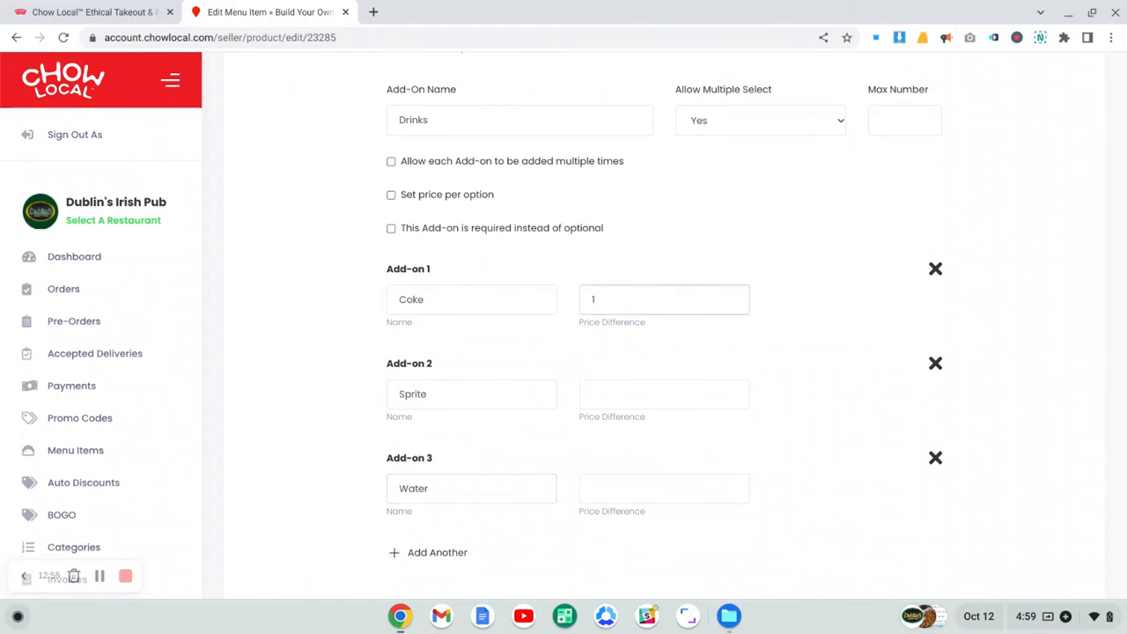
text(.50)
click(619, 401)
text(1.50)
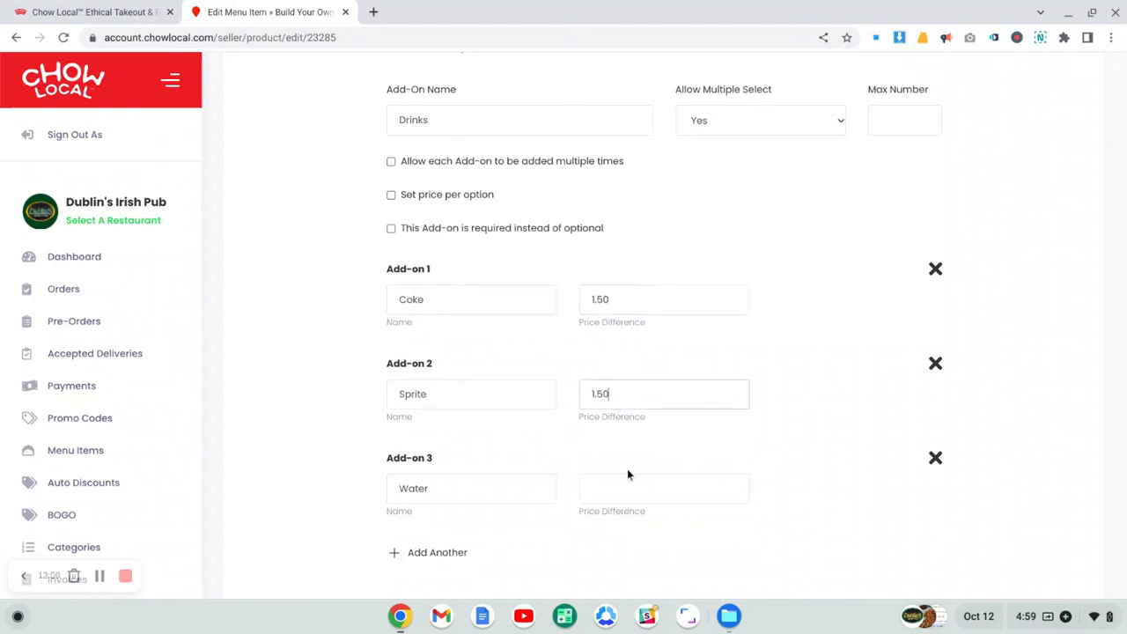
click(615, 498)
text(1.50)
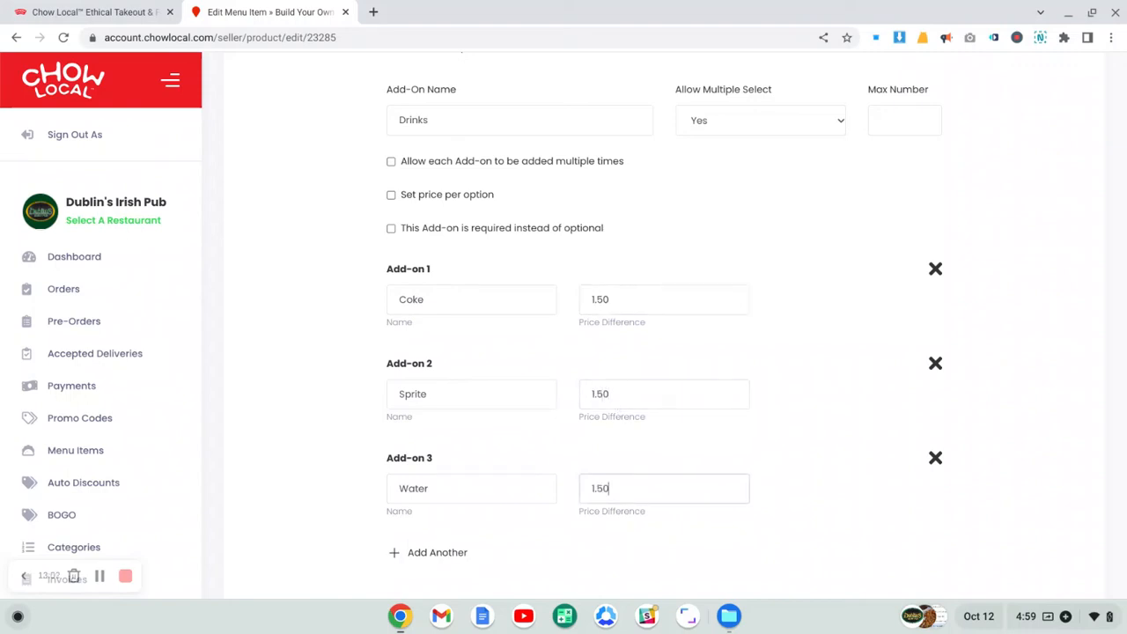
Step: Allow each drink to be added multiple times and rename the add-on set to Add Drinks
scroll(682, 246, up, 1)
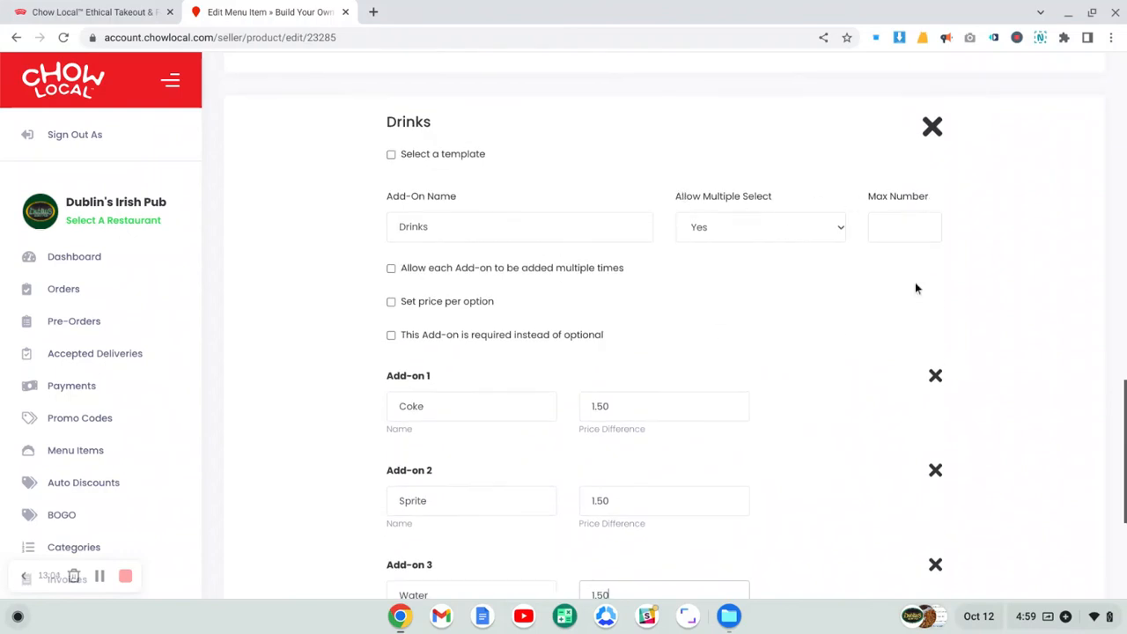
click(391, 269)
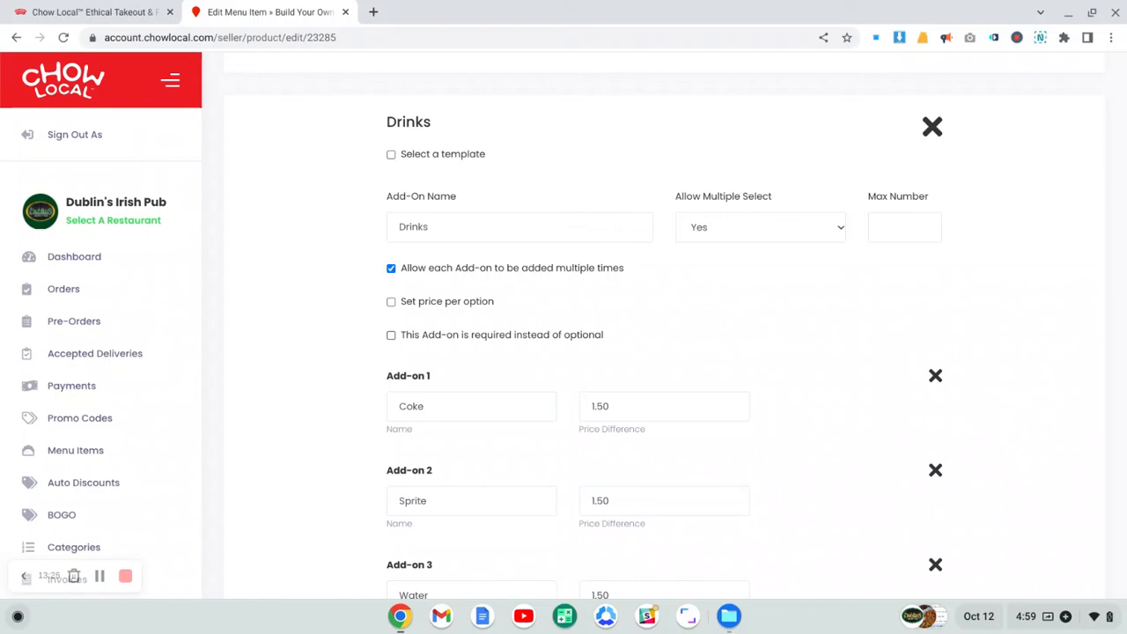
click(432, 228)
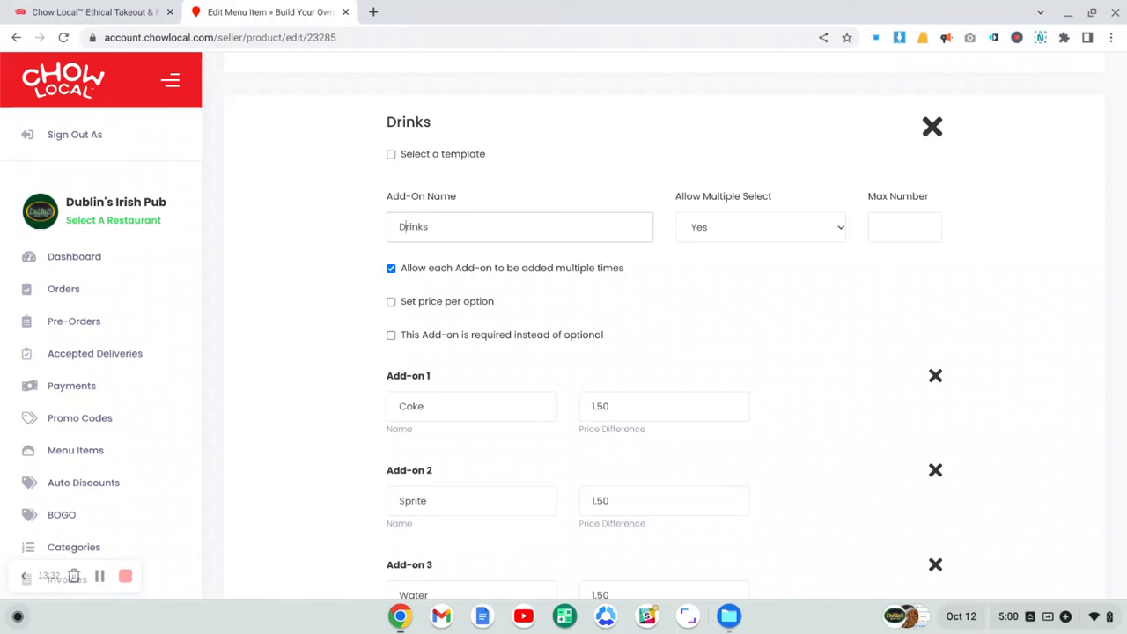
text(ADD)
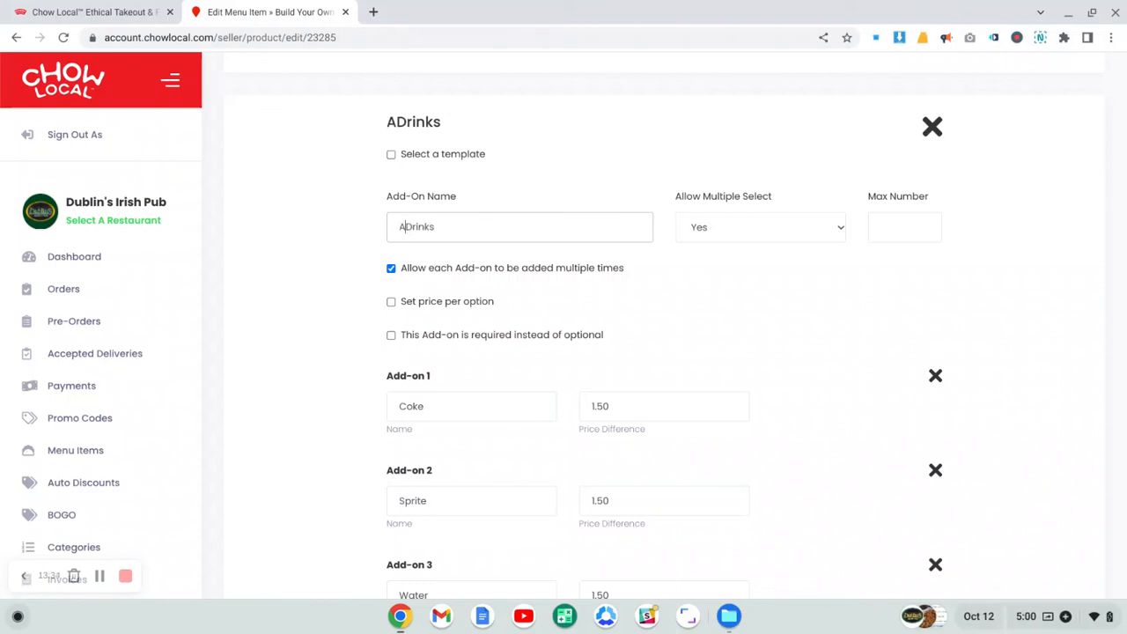
key(BackSpace)
key(BackSpace)
text(dd)
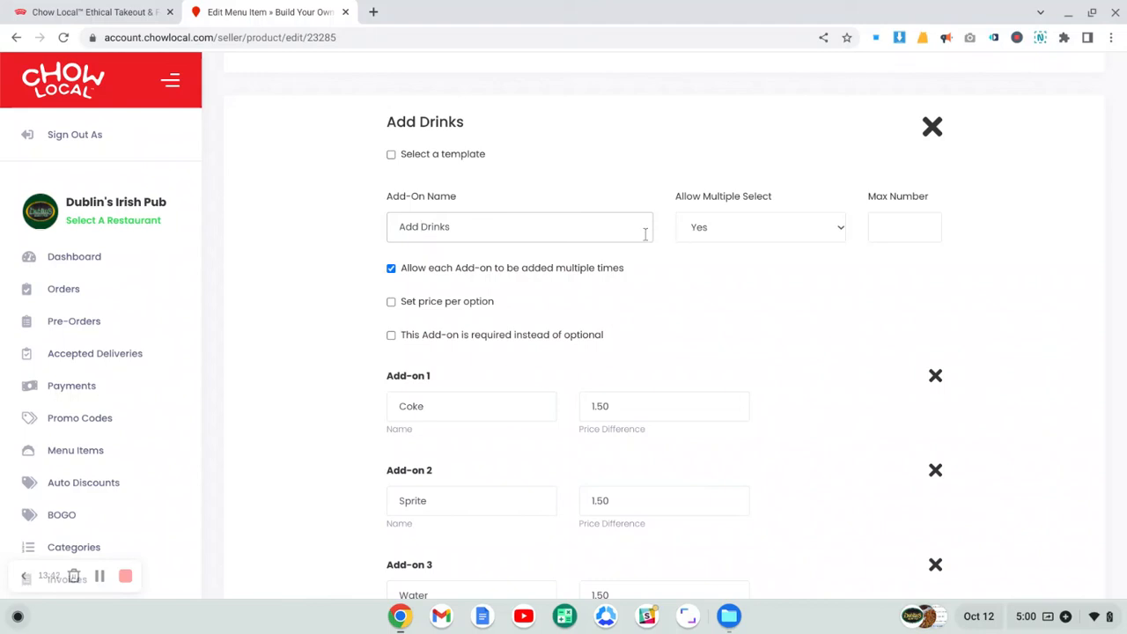
Step: Look through the saved add-on templates available for the Add Drinks set, keeping its own add-ons
scroll(648, 293, down, 3)
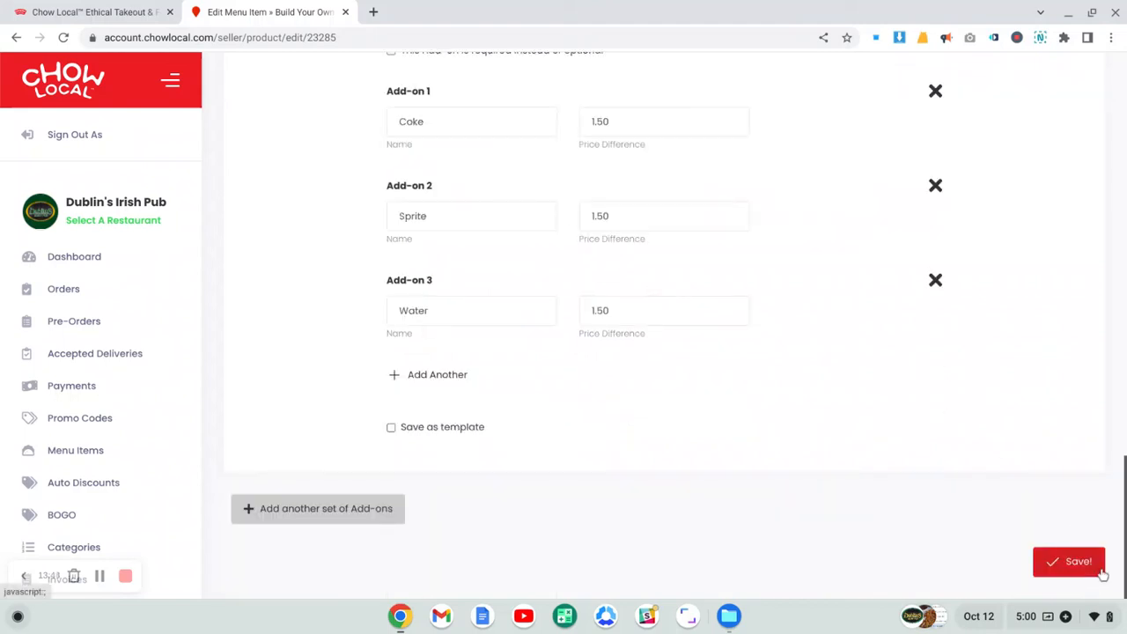
scroll(738, 400, up, 3)
scroll(738, 400, up, 7)
scroll(426, 423, down, 7)
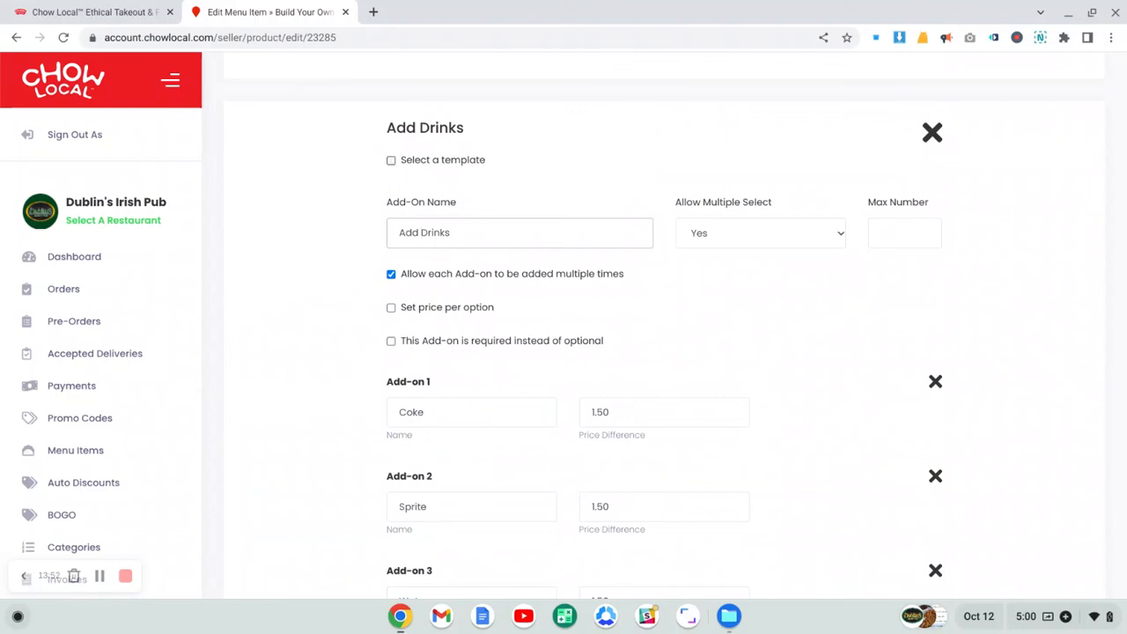
click(390, 161)
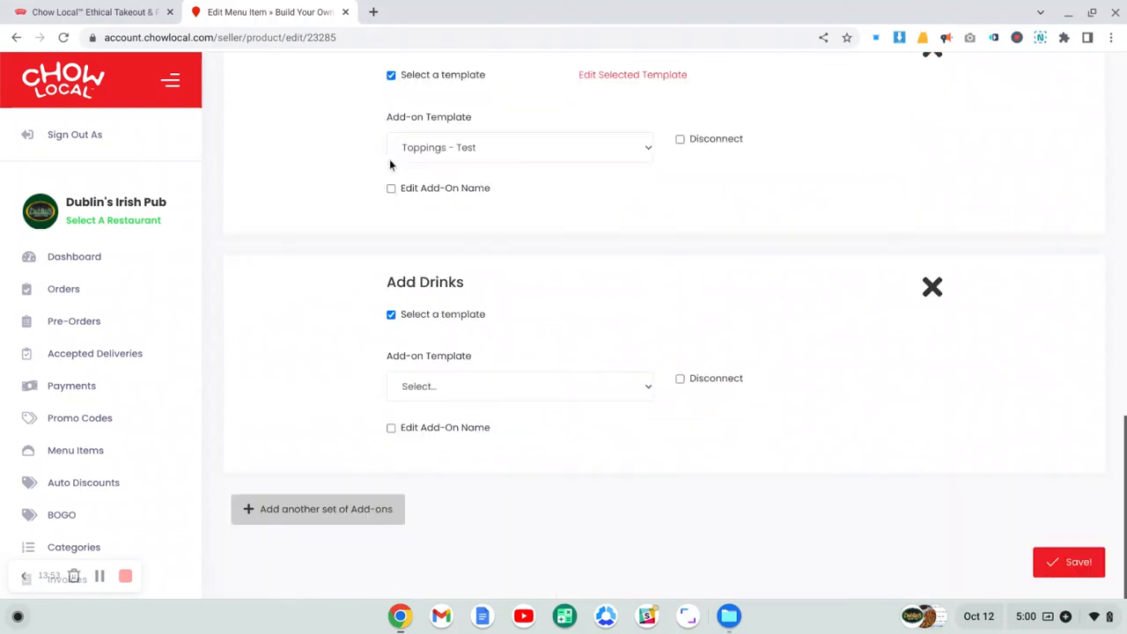
click(432, 392)
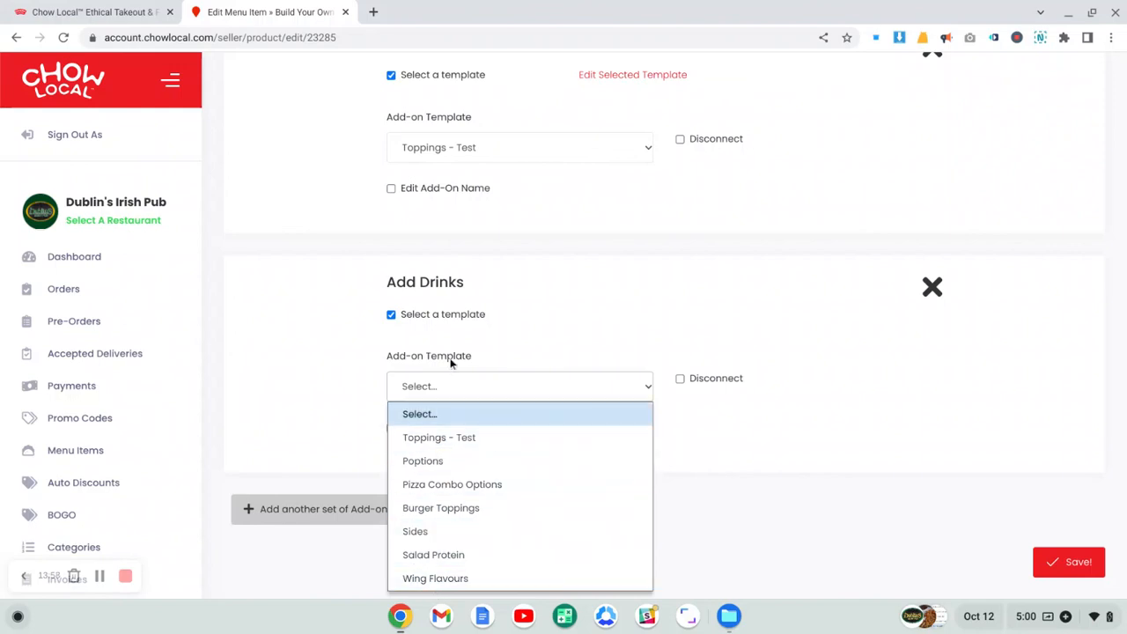
click(392, 316)
click(391, 315)
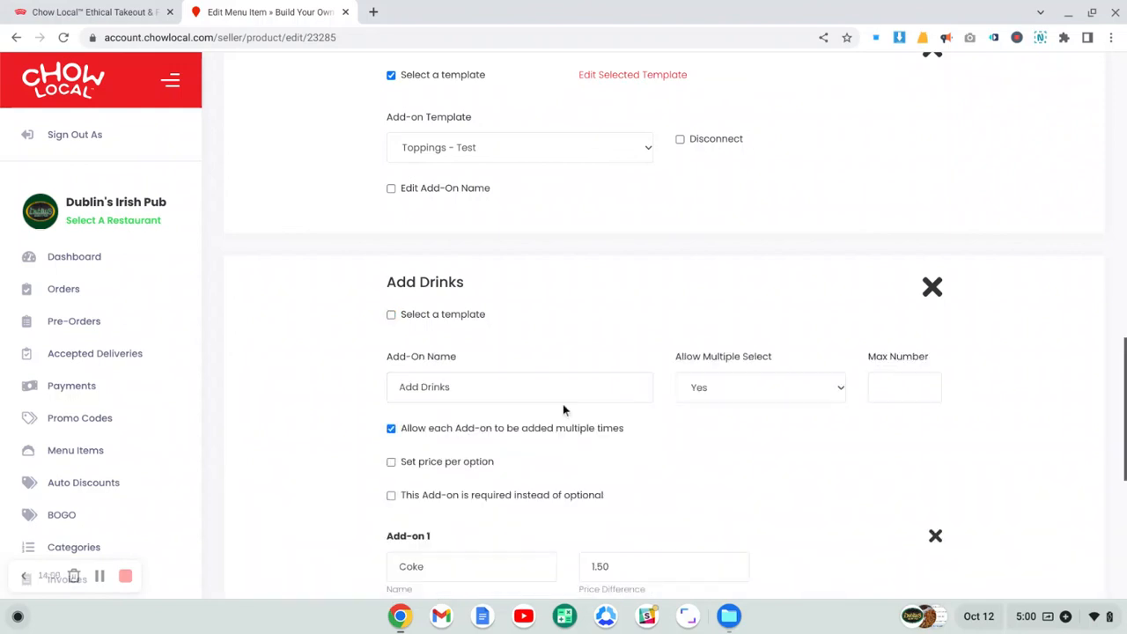
Step: Save the Add Drinks set as a template named Drinks and save the menu item
scroll(564, 410, down, 2)
scroll(485, 481, down, 3)
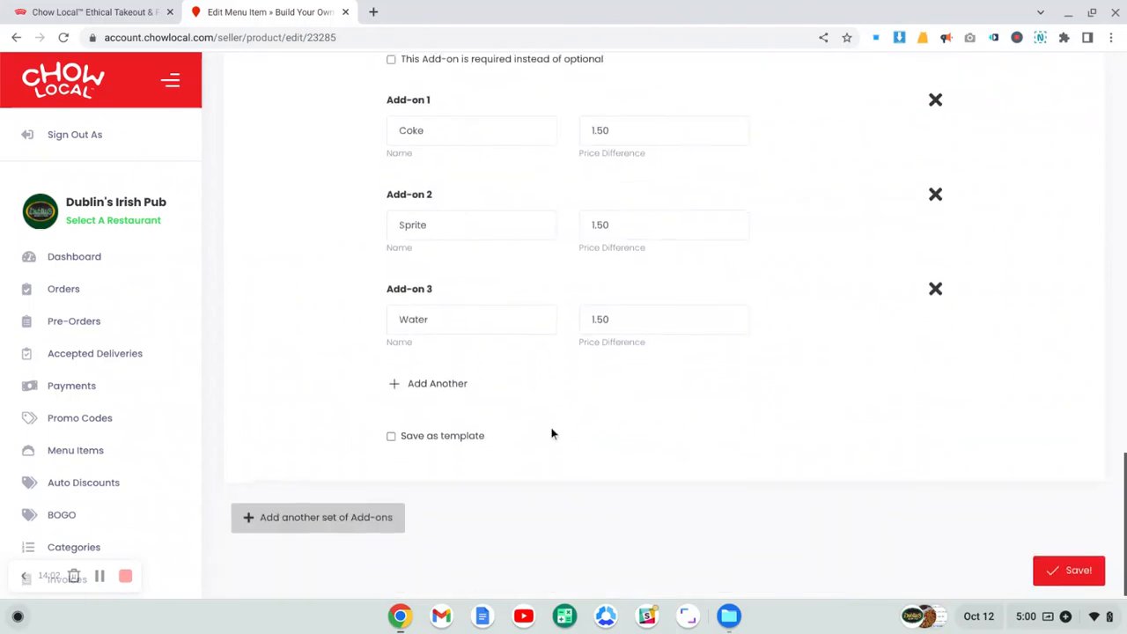
click(463, 438)
click(610, 455)
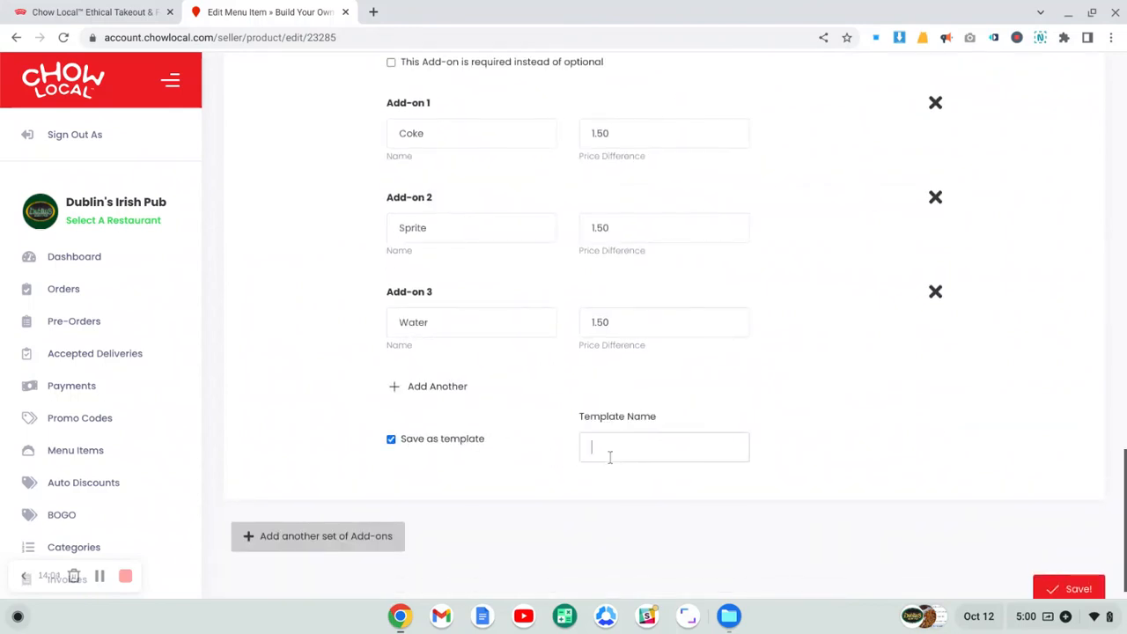
text(Drinks)
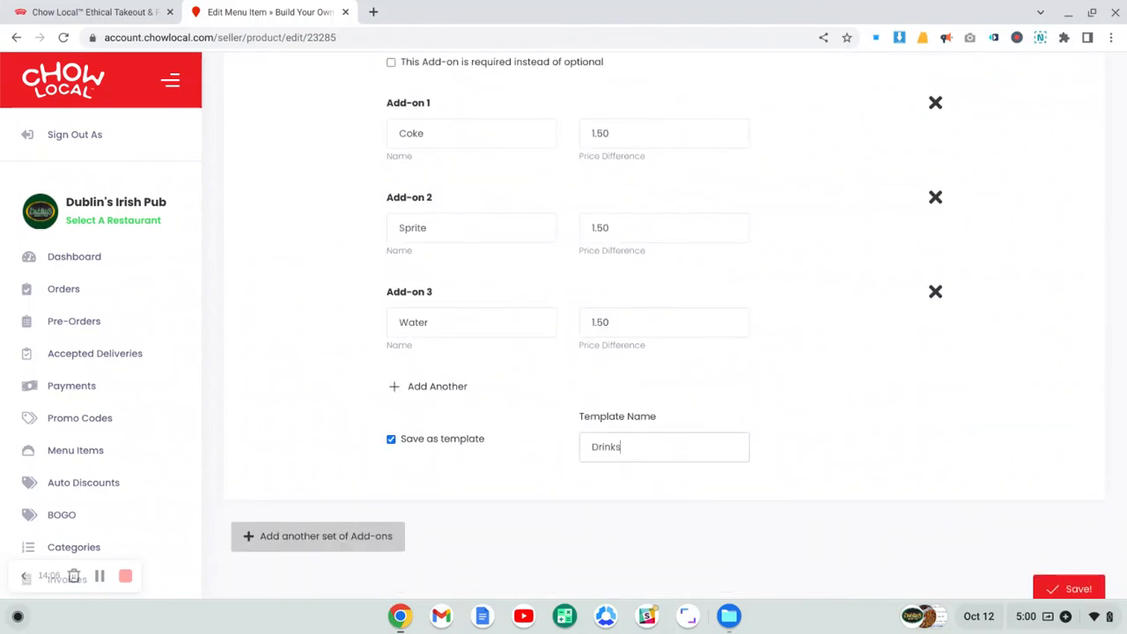
click(1064, 586)
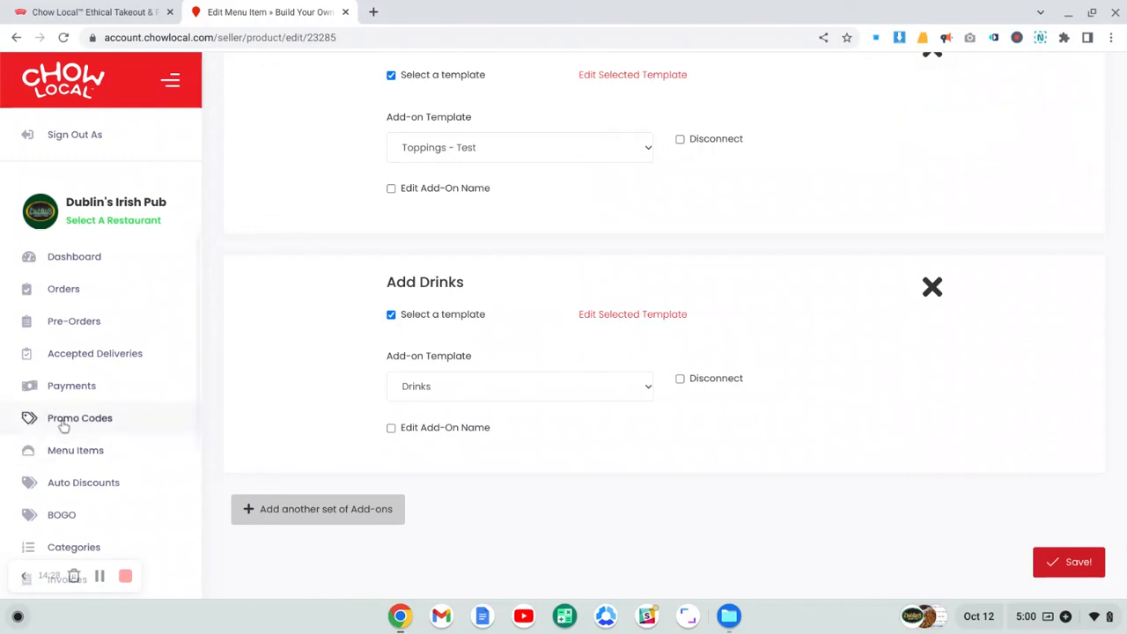
Step: Search the menu items for "build" and open Build Your Own Pizza for editing
click(62, 447)
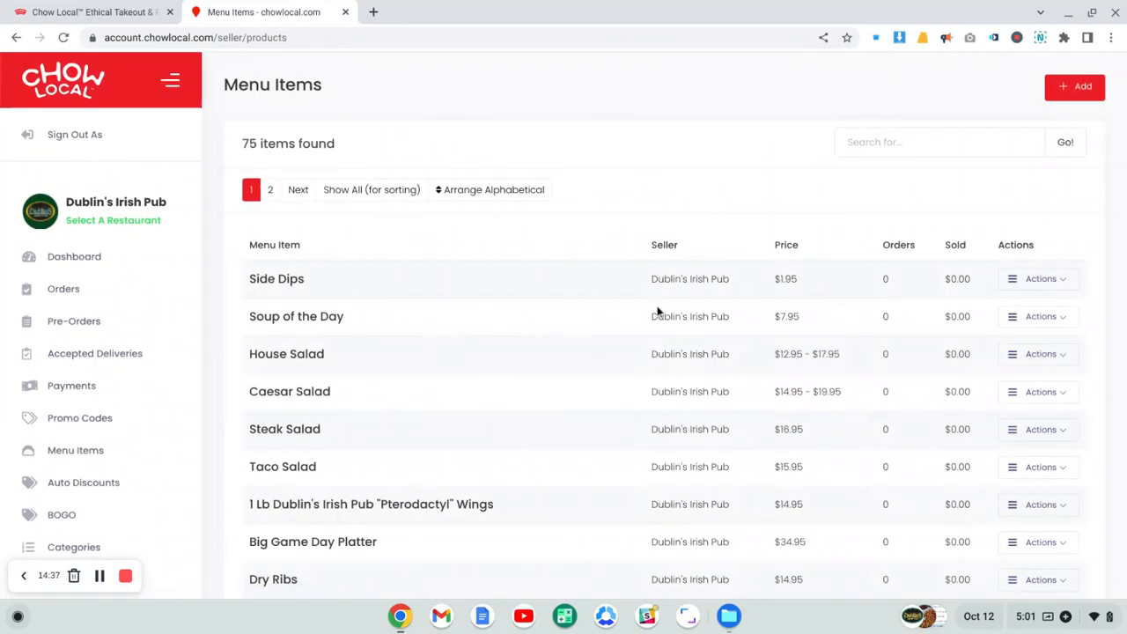
click(890, 148)
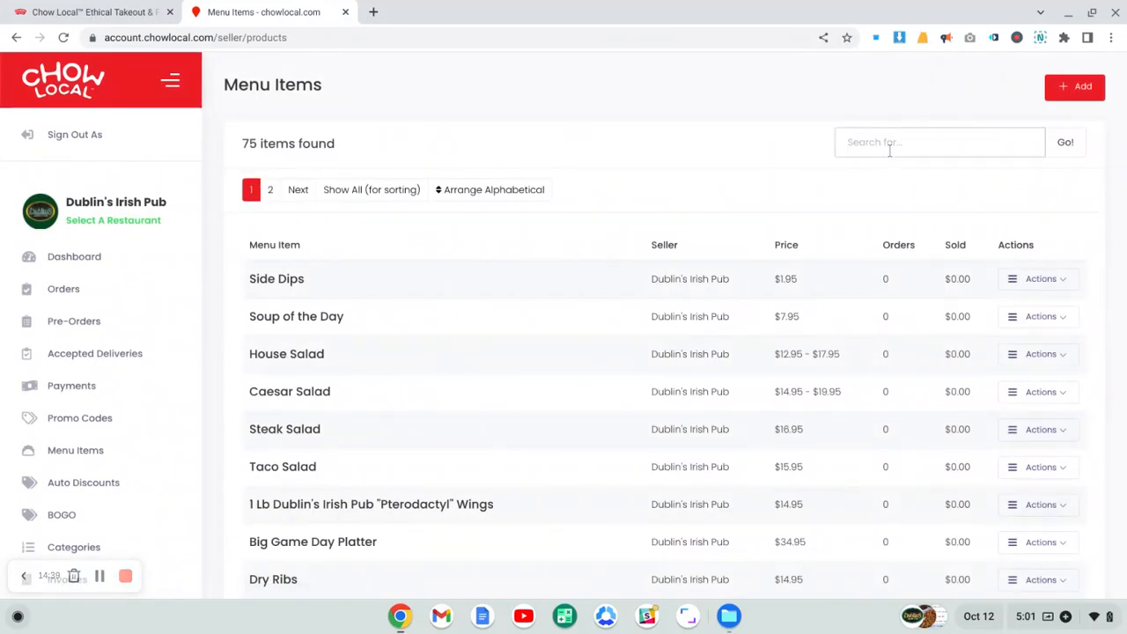
text(build)
click(1061, 151)
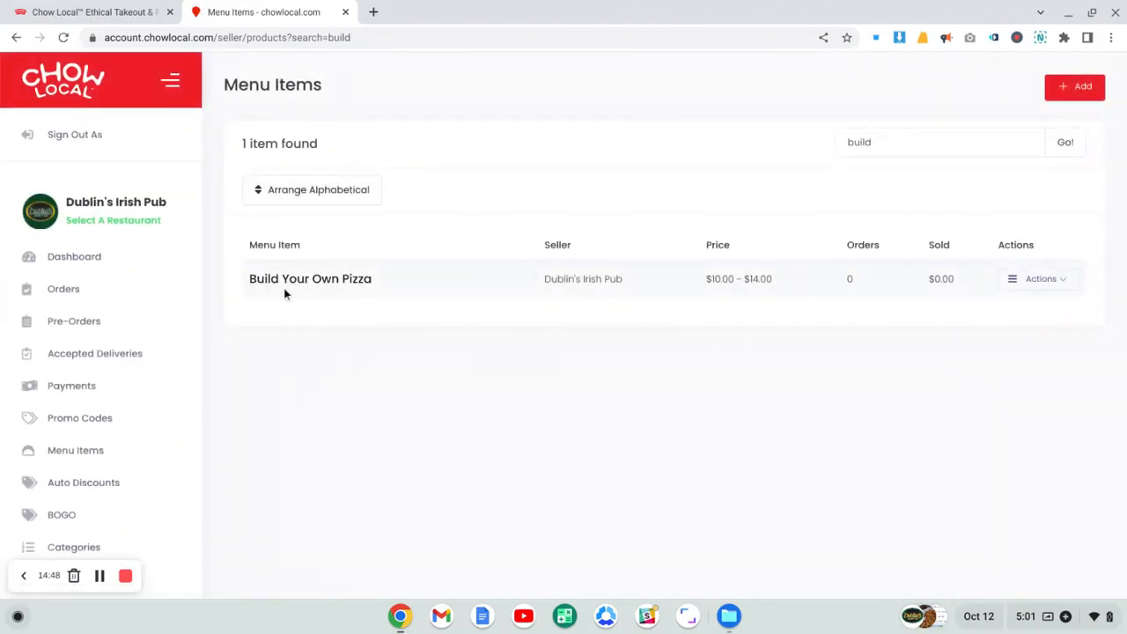
click(1039, 290)
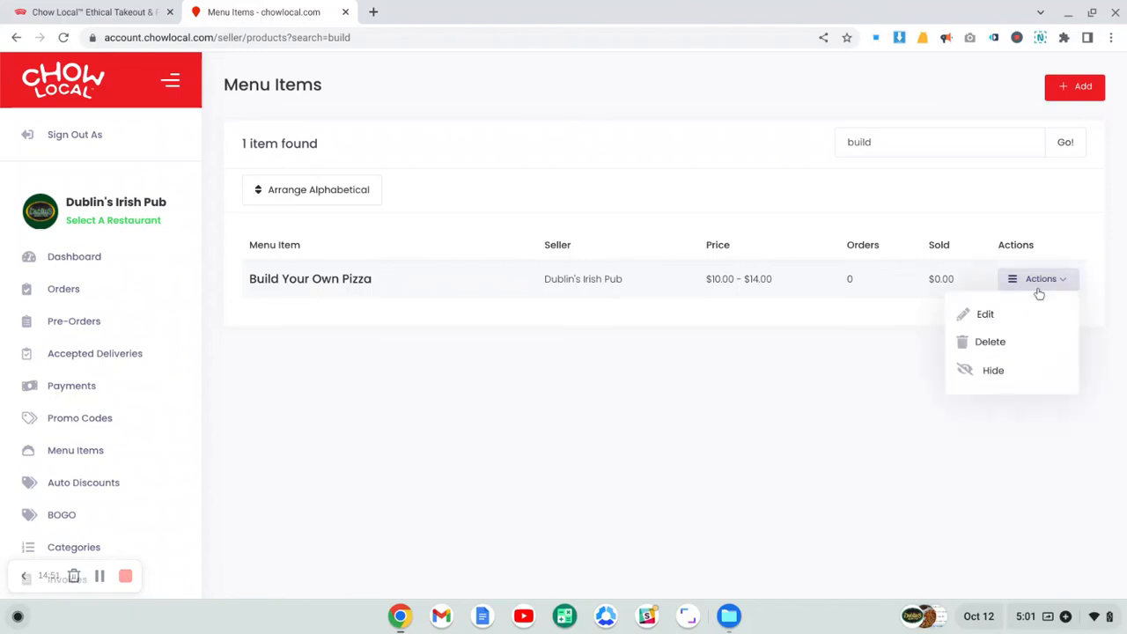
click(993, 326)
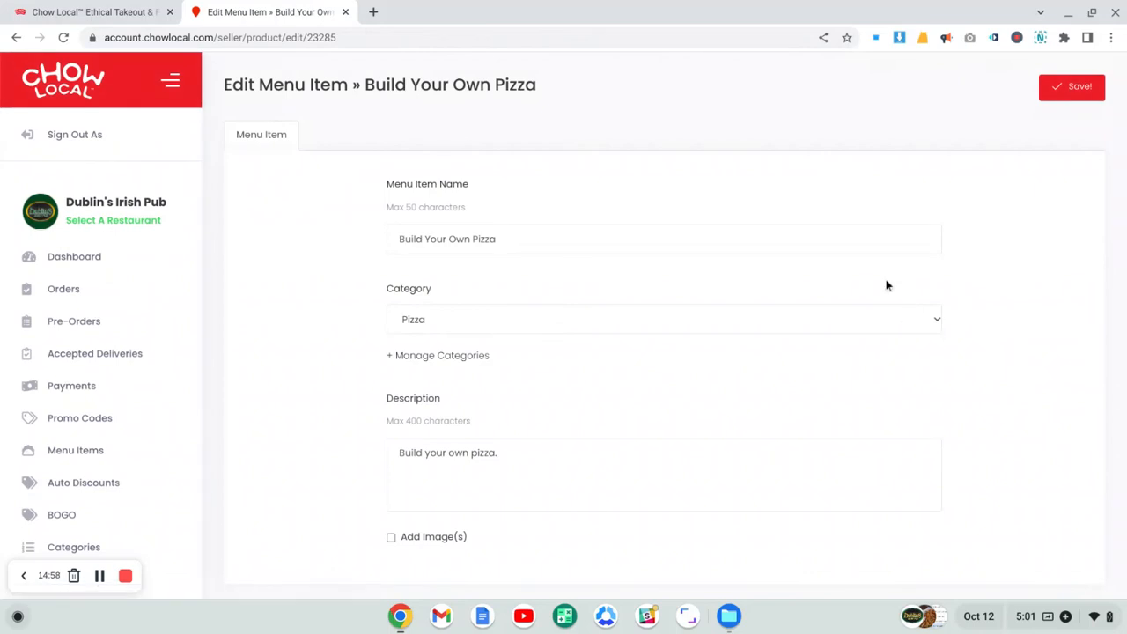
Step: Review the pizza's name, description, size options and the templates linked to its Toppings and Add Drinks sets
scroll(887, 284, down, 1)
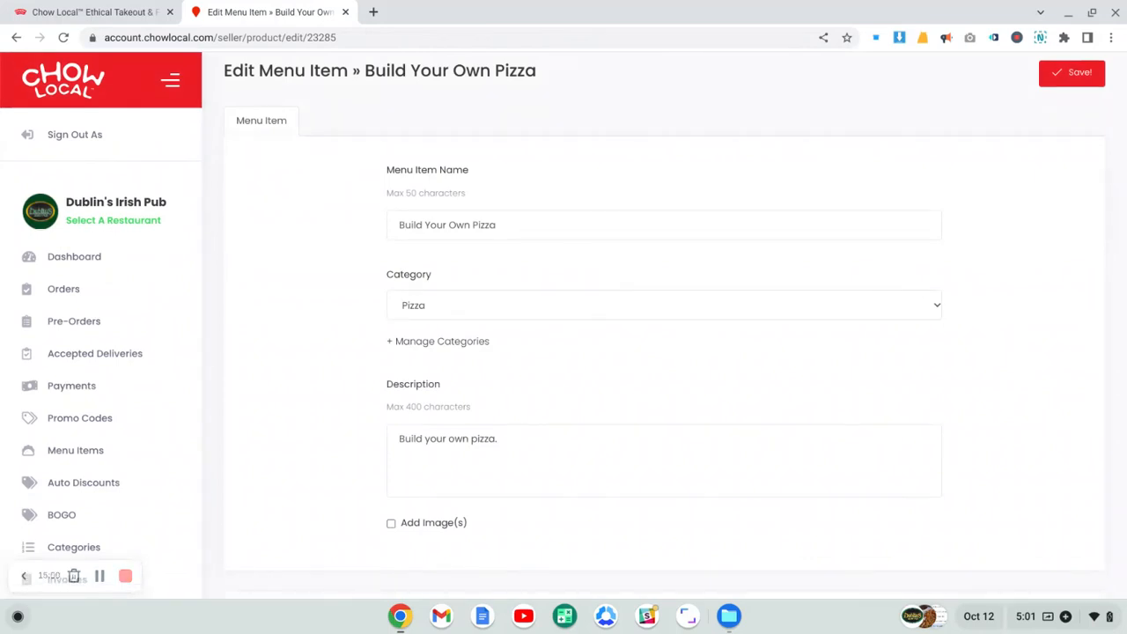
click(516, 224)
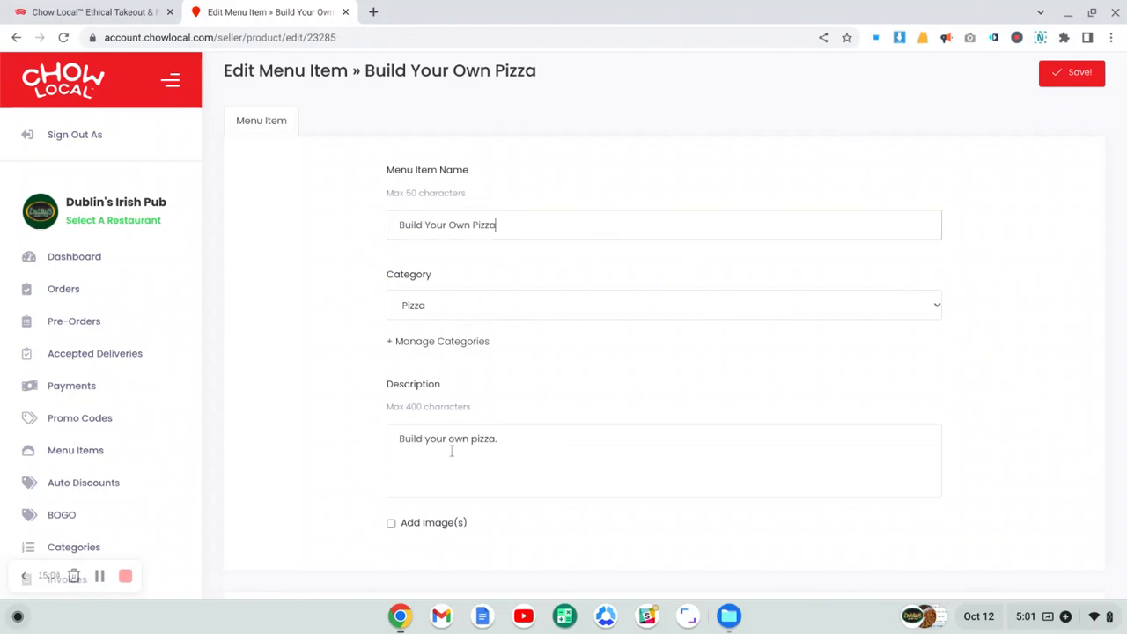
scroll(451, 451, down, 2)
scroll(386, 383, down, 2)
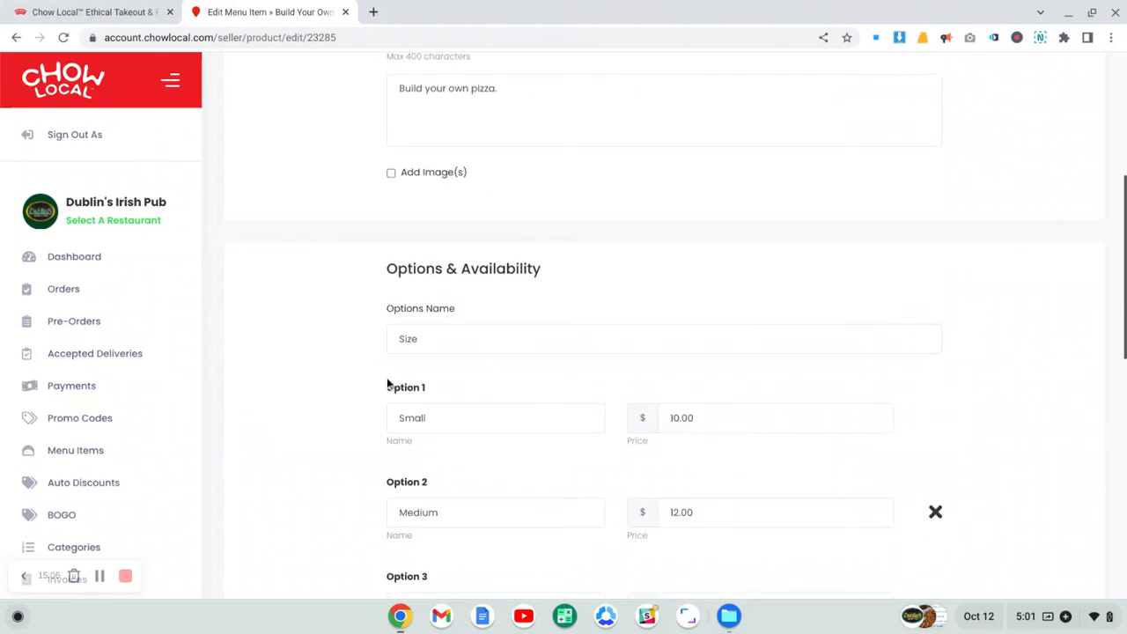
scroll(449, 433, down, 1)
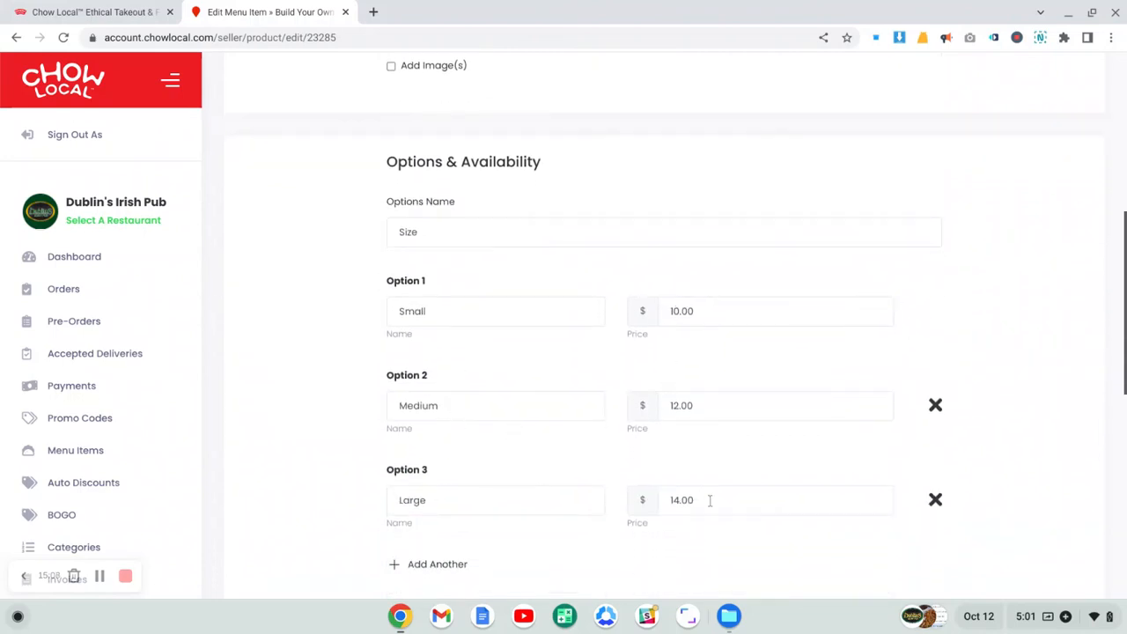
scroll(731, 393, down, 3)
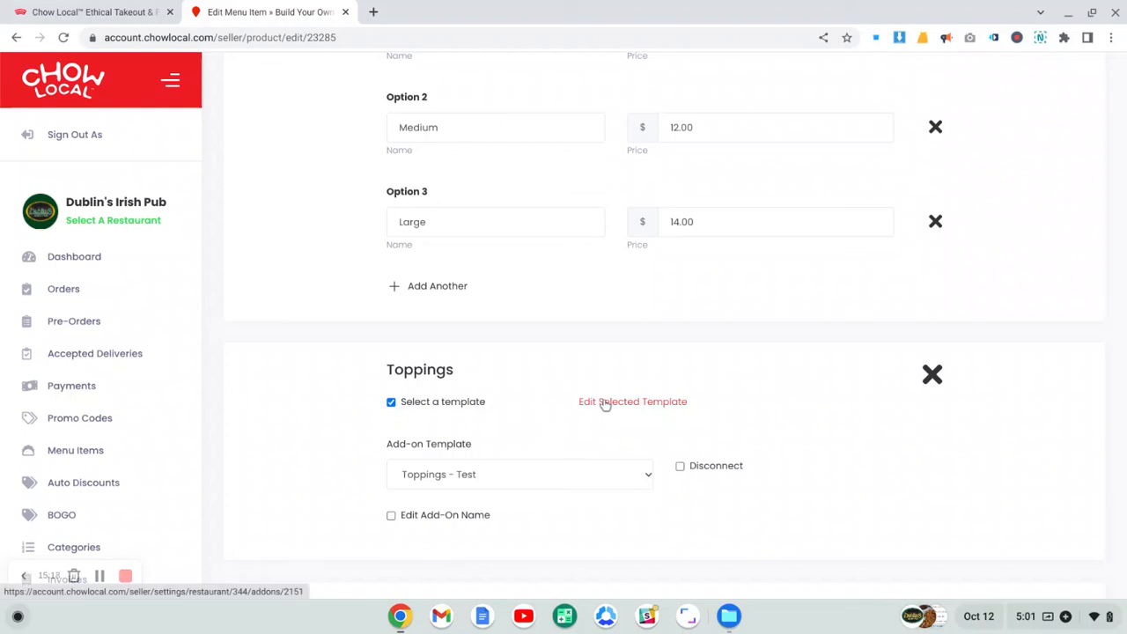
scroll(521, 333, down, 4)
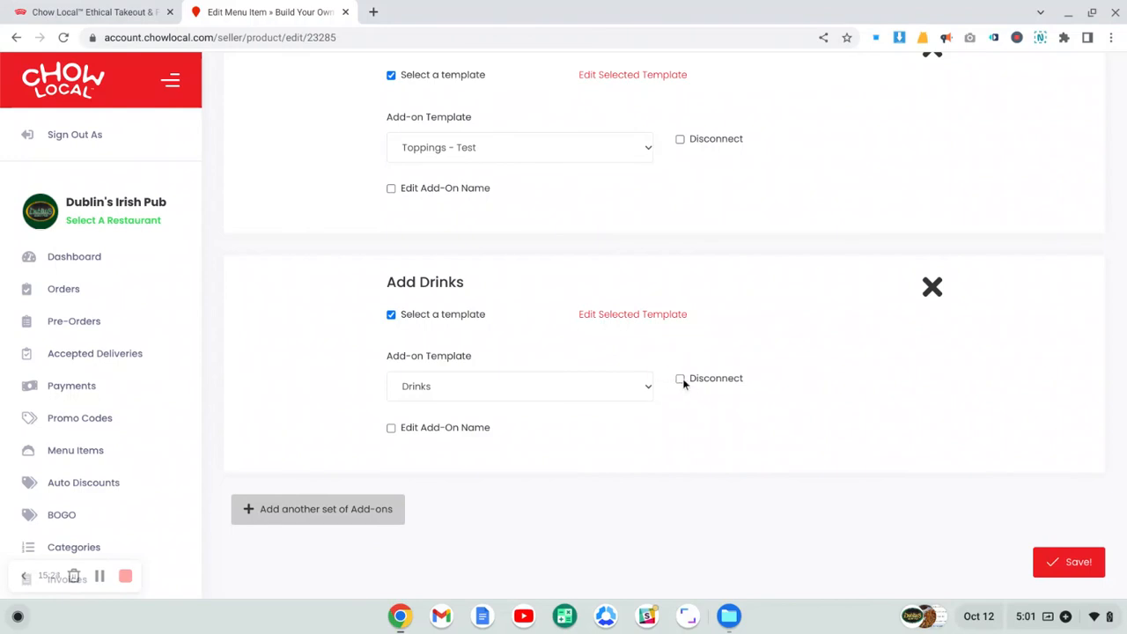
Step: Try disconnecting the Add Drinks set from its template and setting Coke's price difference to 2.50, then reconnect it
click(680, 379)
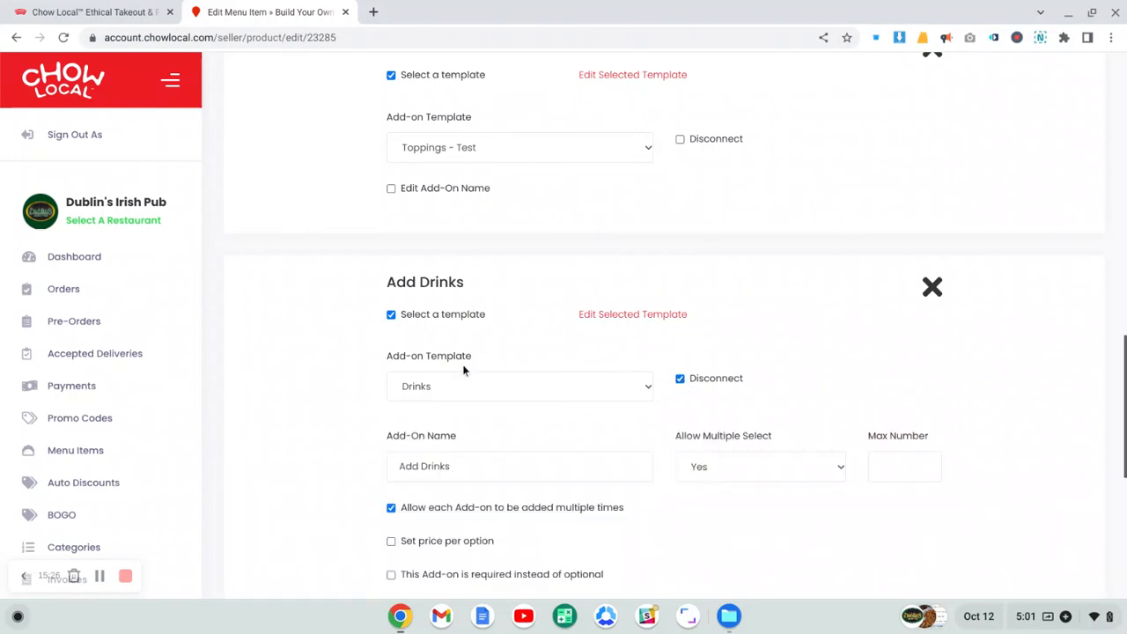
scroll(606, 449, down, 3)
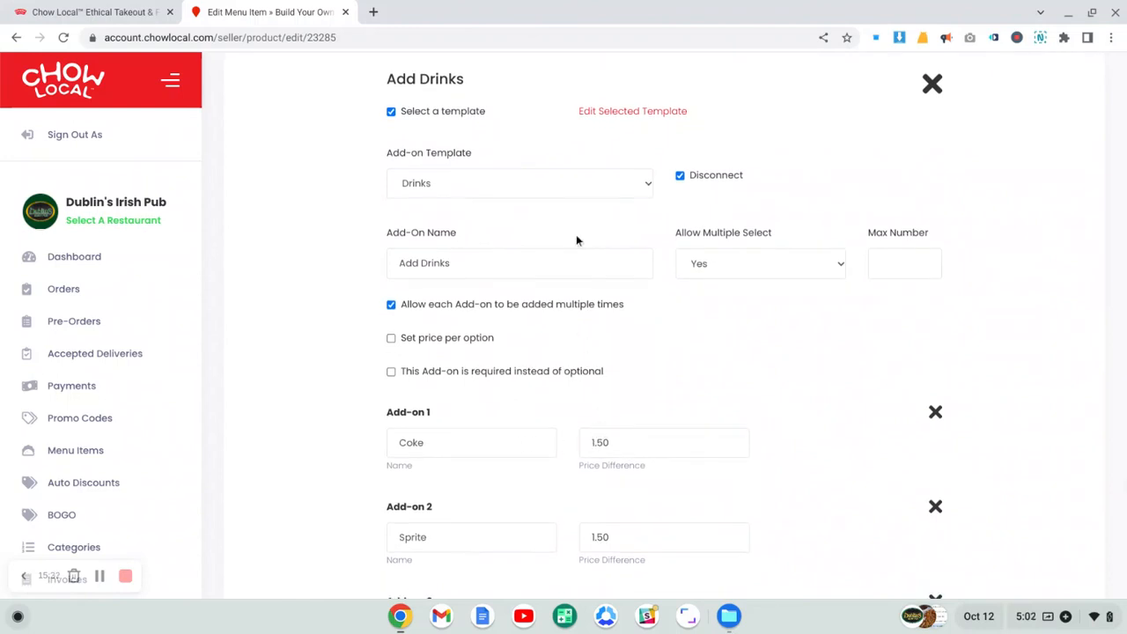
click(595, 443)
key(BackSpace)
text(2)
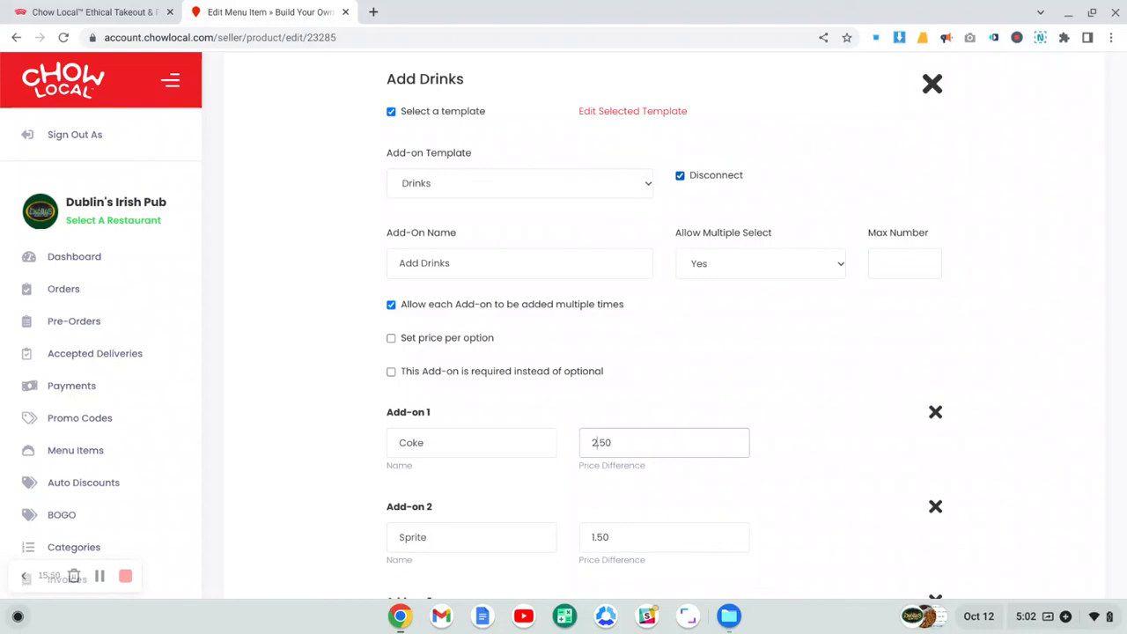
click(680, 176)
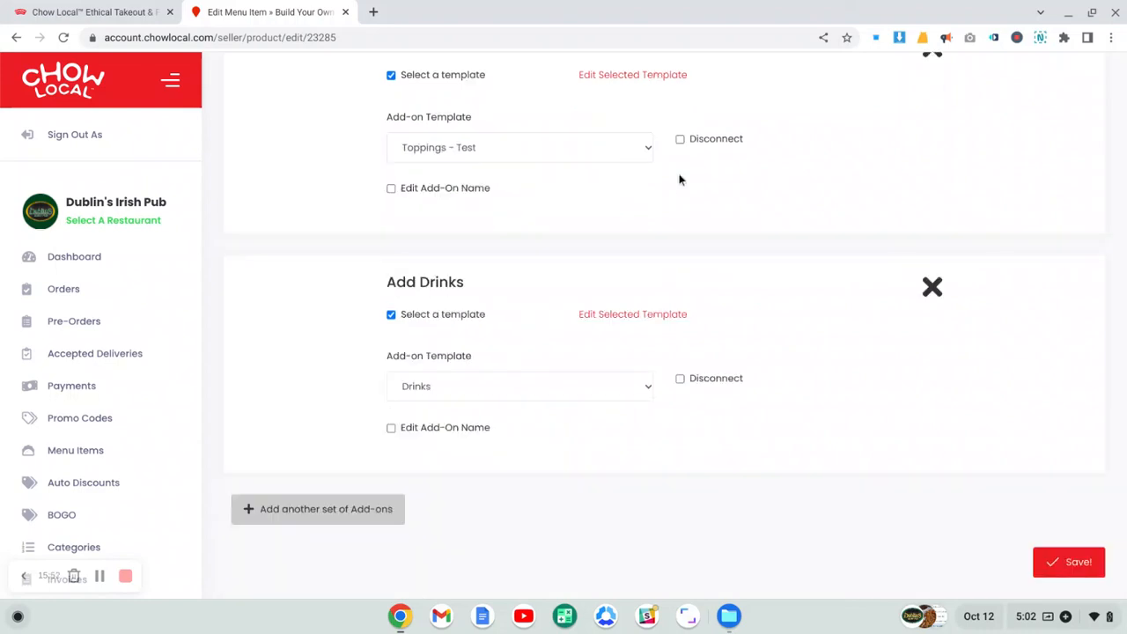